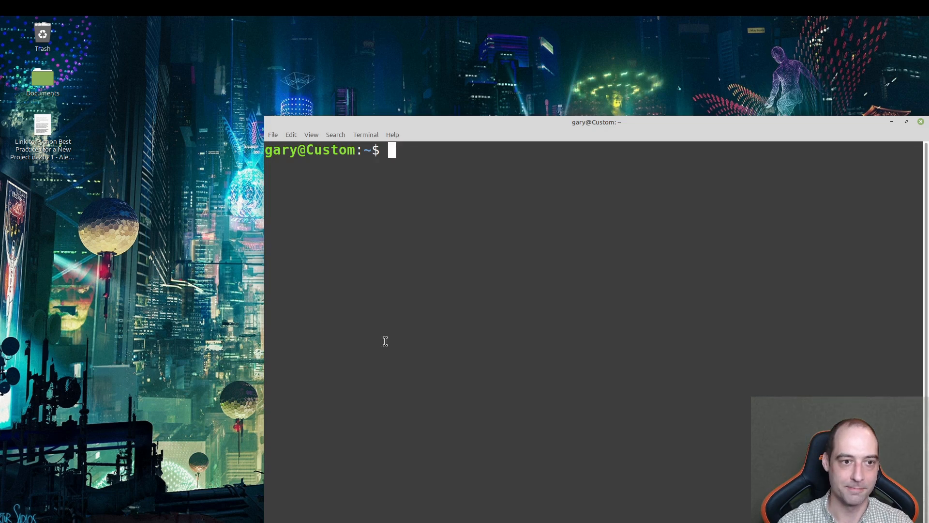
- Install VirtualBox from the terminal with "sudo apt-get install virtualbox", authorizing it with the sudo password
{"action": "left_click_drag", "start_coordinate": [465, 132], "coordinate": [377, 90]}
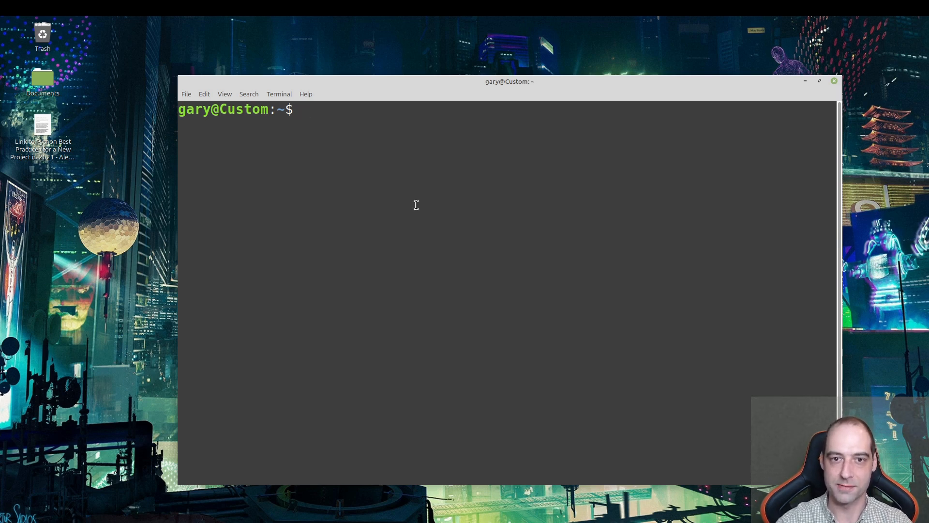
{"action": "type", "text": "sudo apt-g"}
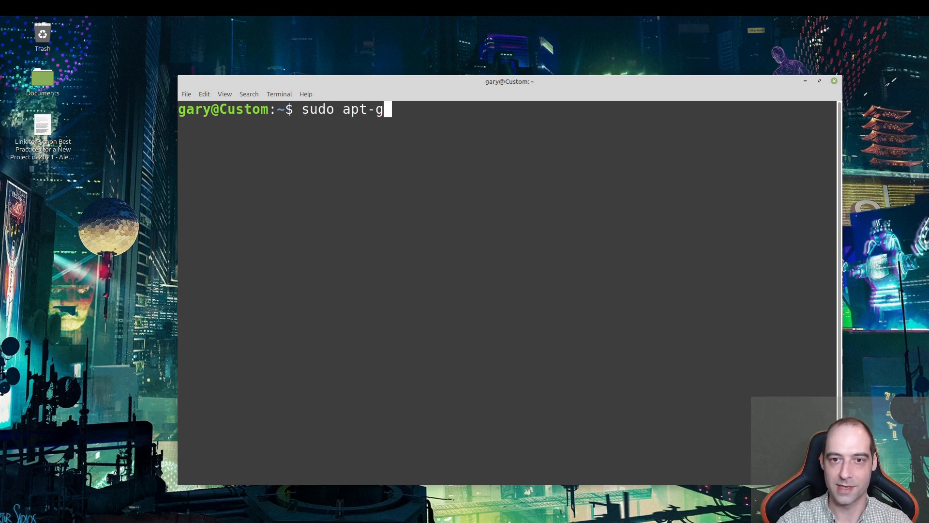
{"action": "type", "text": "et install vi"}
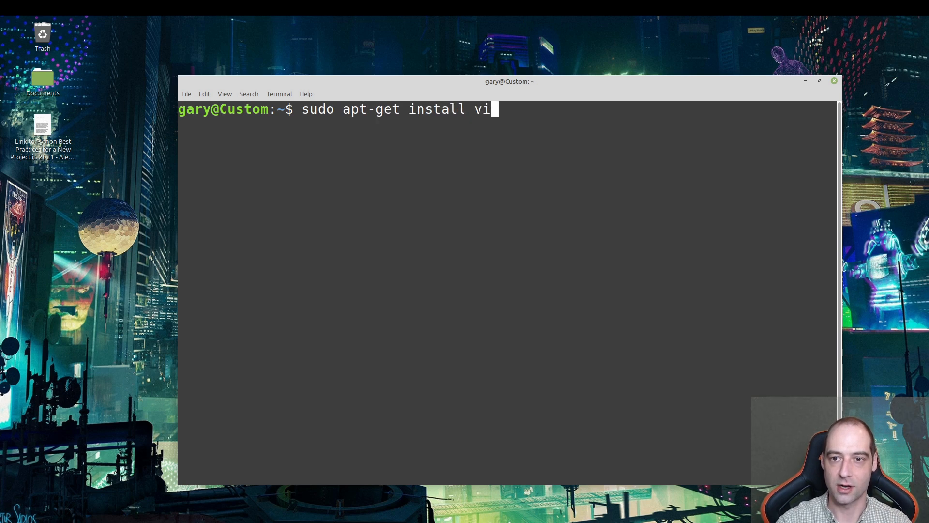
{"action": "type", "text": "rtualbox"}
{"action": "key", "text": "Return"}
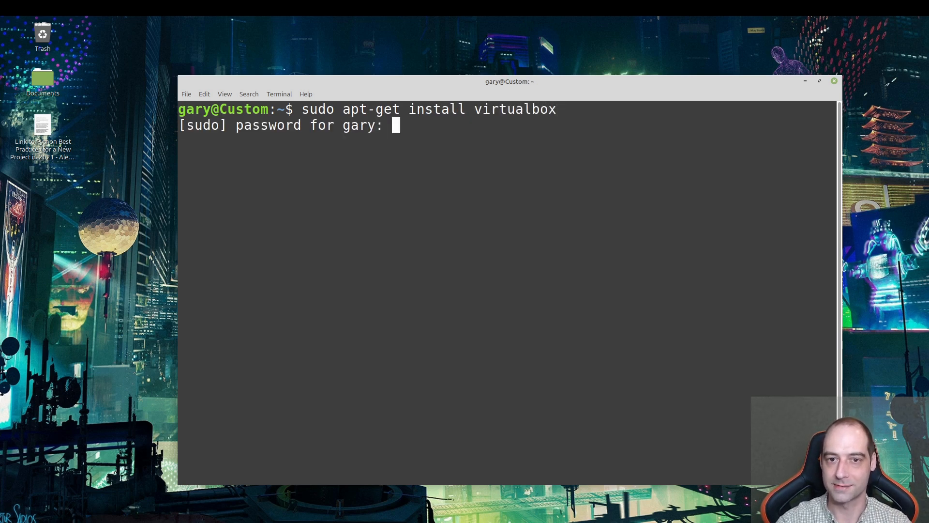
{"action": "type", "text": "******"}
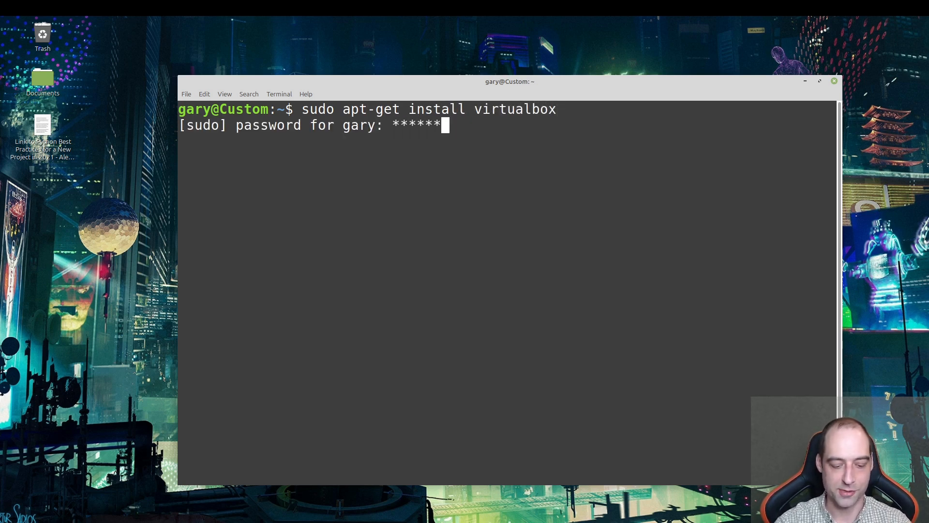
{"action": "type", "text": "****"}
{"action": "key", "text": "Return"}
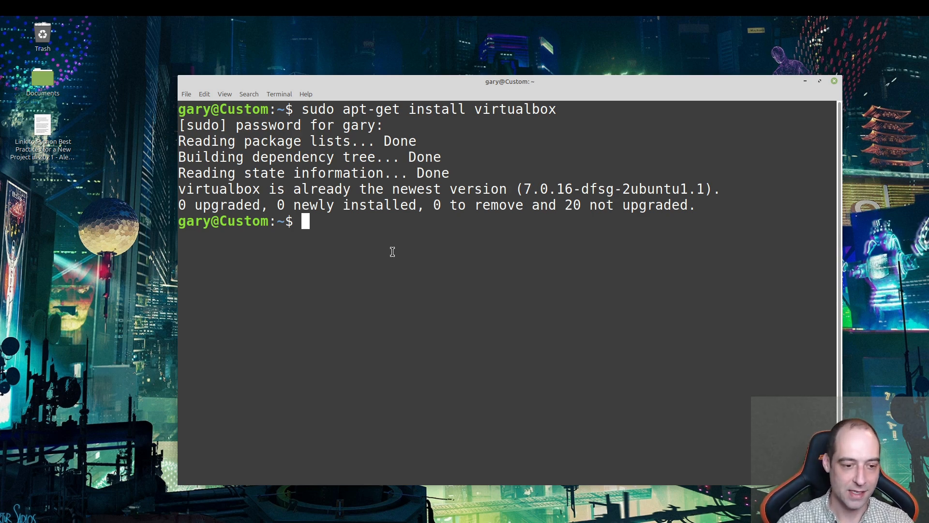
- Search the installed applications for "virtual" and launch VirtualBox
{"action": "left_click", "coordinate": [15, 522]}
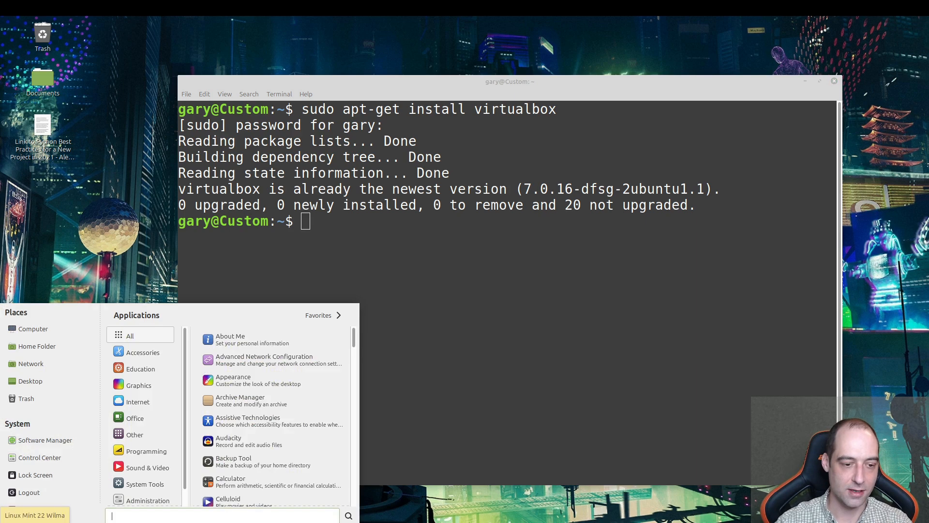
{"action": "type", "text": "virtual"}
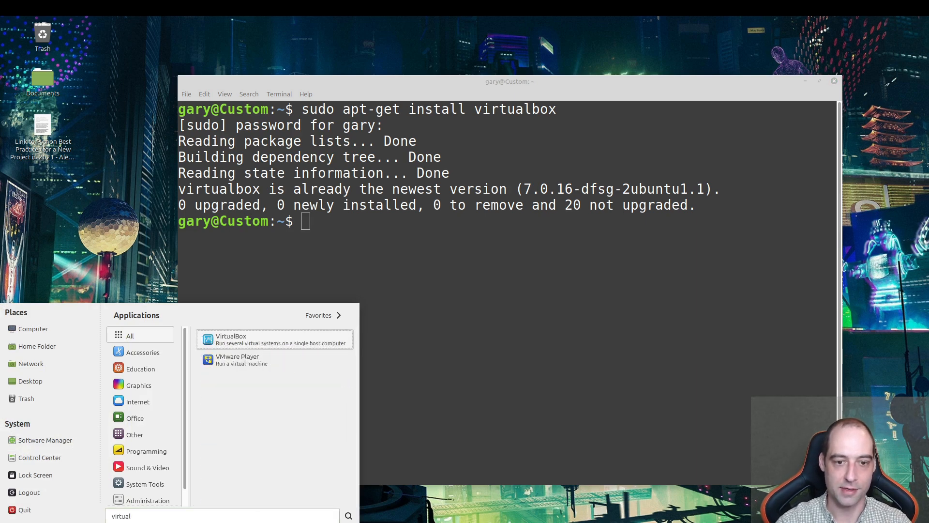
{"action": "key", "text": "Return"}
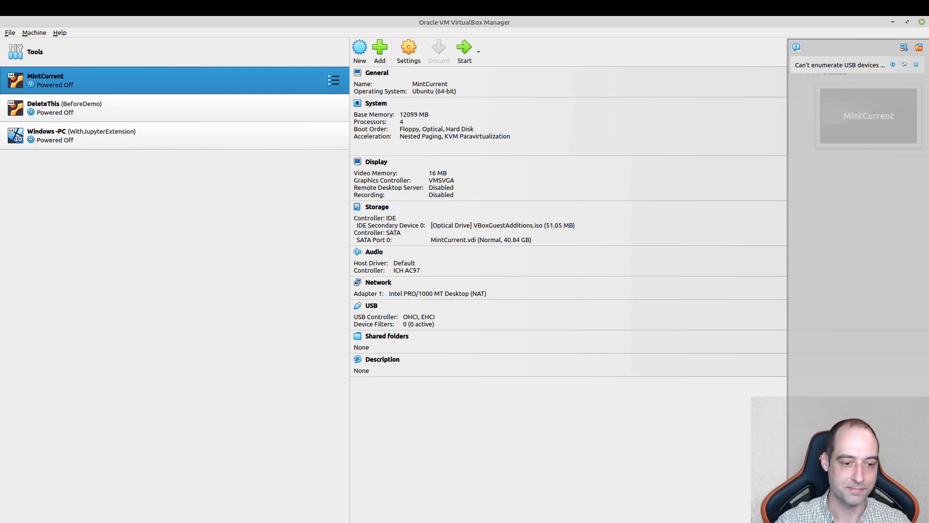
- Switch to Firefox, search the web for "virtualbox download" and open the Downloads page on virtualbox.org
{"action": "left_click", "coordinate": [78, 522]}
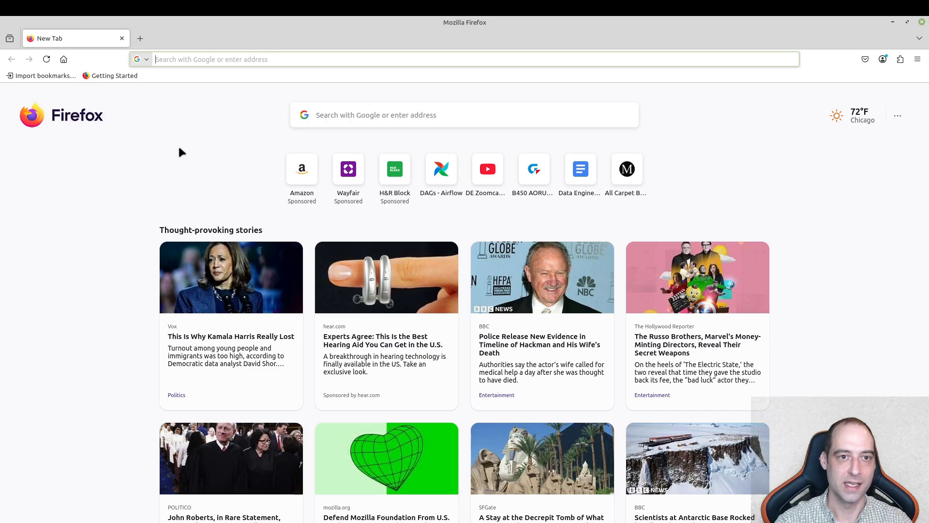
{"action": "type", "text": "vi"}
{"action": "type", "text": "rtua"}
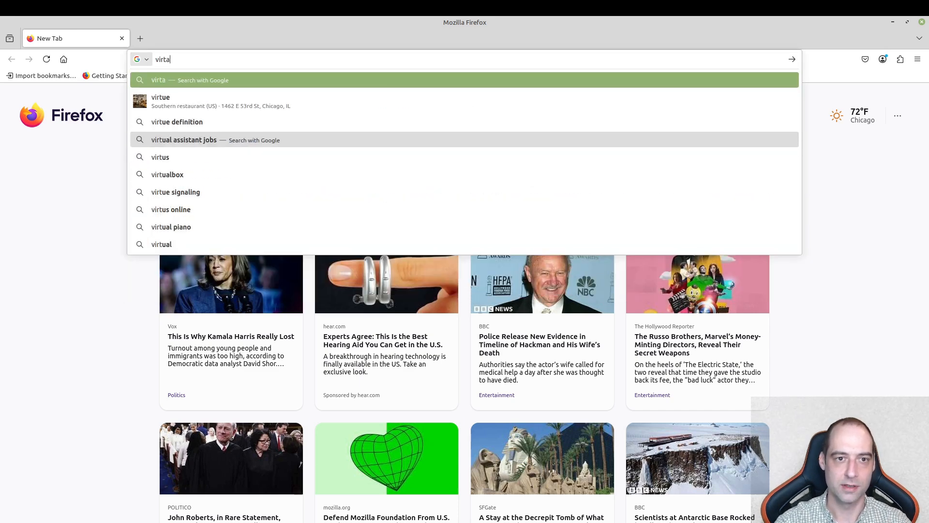
{"action": "type", "text": "lbox "}
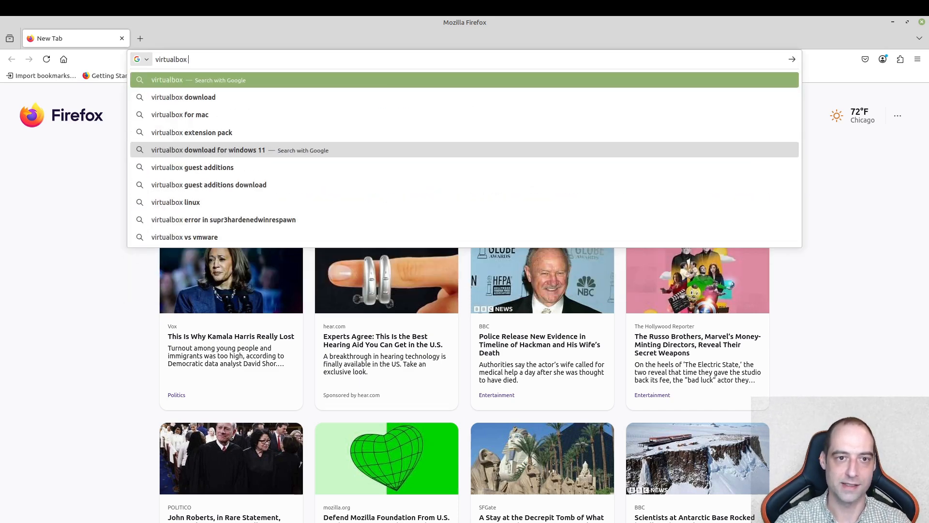
{"action": "type", "text": "download"}
{"action": "key", "text": "Return"}
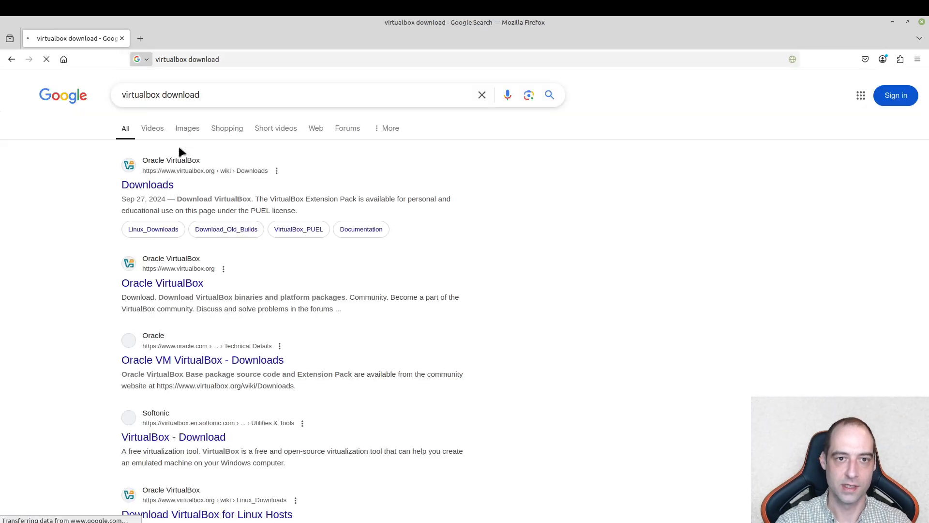
{"action": "left_click", "coordinate": [172, 189]}
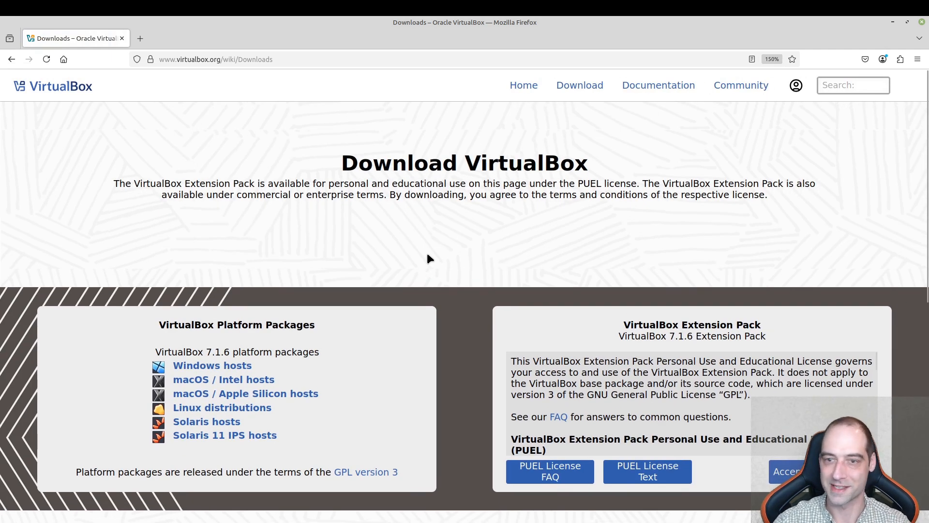
- Start downloading the VirtualBox 7.1.6 platform package for Windows hosts and cancel the download
{"action": "left_click", "coordinate": [213, 366]}
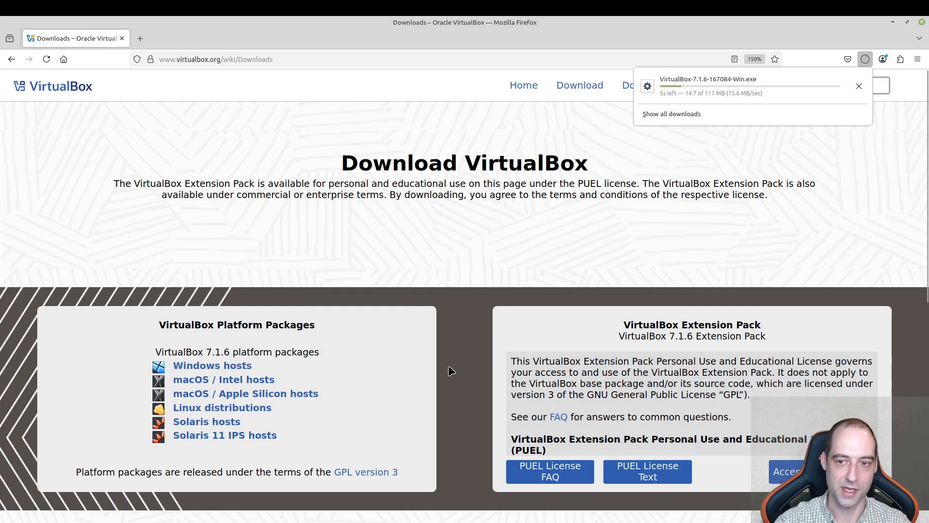
{"action": "left_click", "coordinate": [863, 86]}
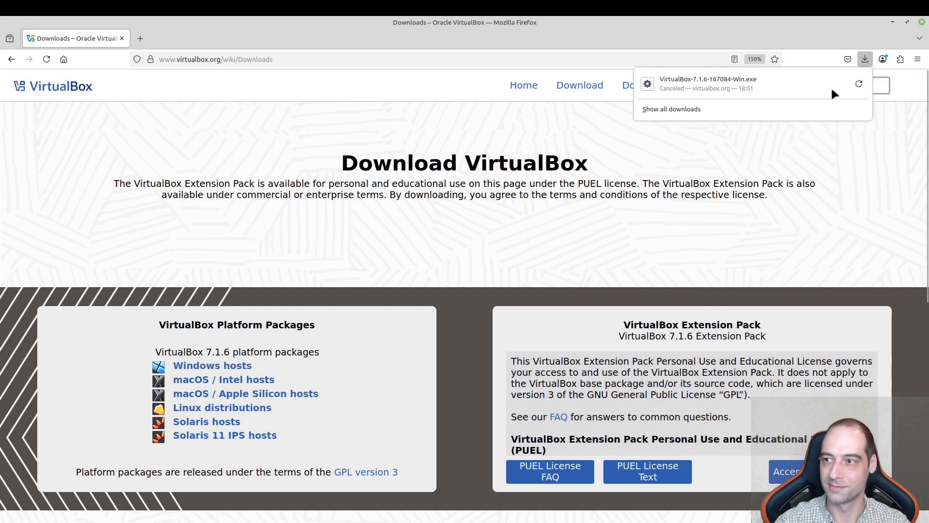
- Open the VirtualBox downloads for Linux distributions and look through the available VirtualBox 7.1.6 packages
{"action": "left_click", "coordinate": [226, 387]}
{"action": "left_click", "coordinate": [222, 408]}
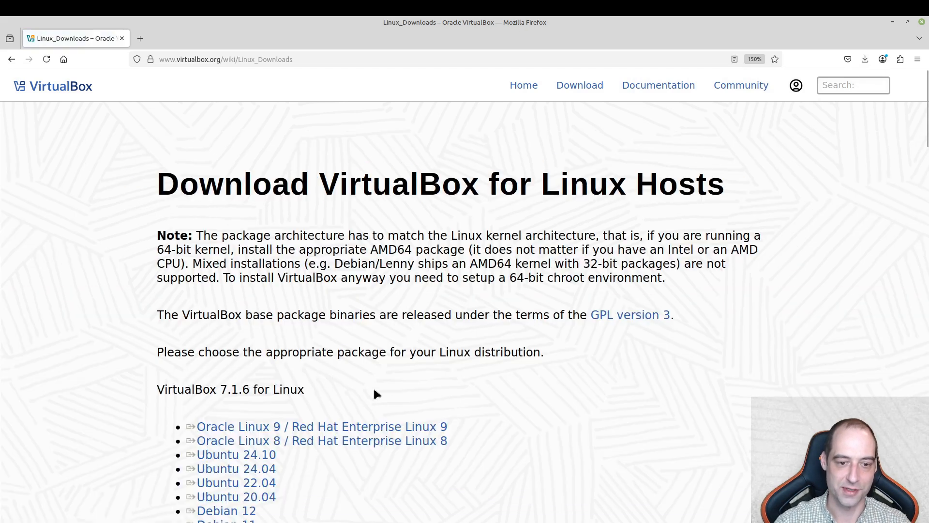
{"action": "scroll", "coordinate": [374, 386], "scroll_direction": "down", "scroll_amount": 3}
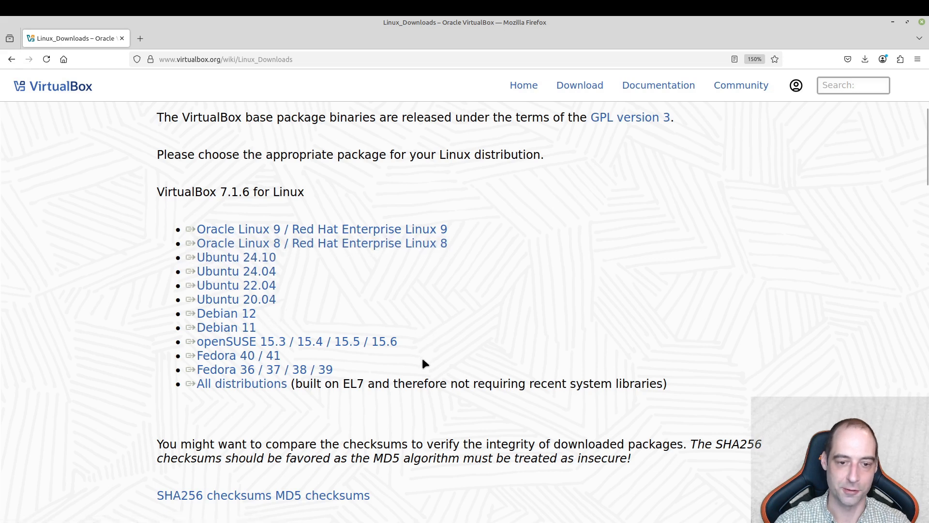
{"action": "scroll", "coordinate": [423, 356], "scroll_direction": "up", "scroll_amount": 3}
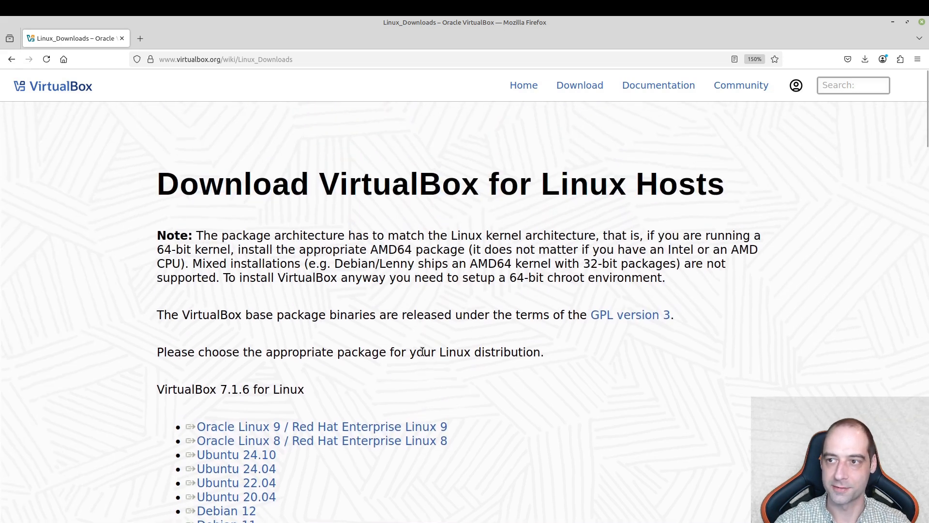
- Search the web for "linuxmint download" in a new browser tab and open the linuxmint.com download page
{"action": "left_click", "coordinate": [140, 38]}
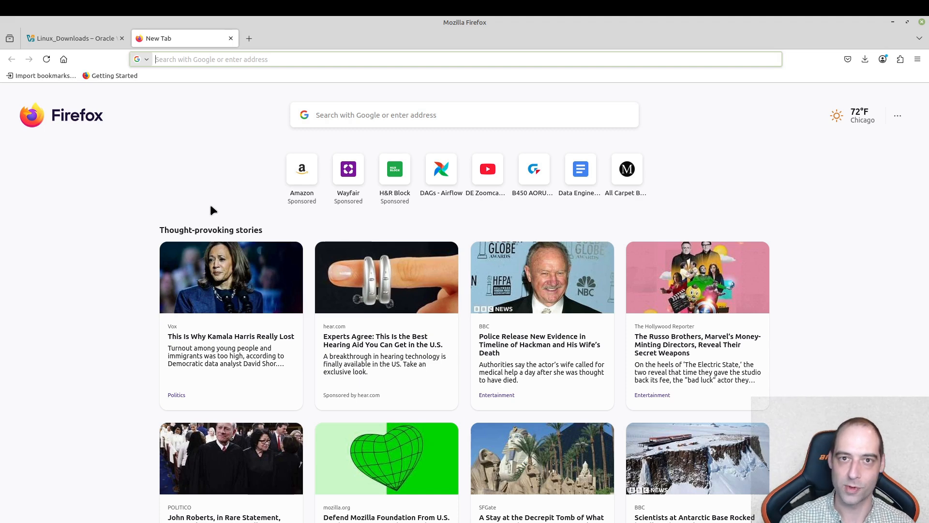
{"action": "type", "text": "lin"}
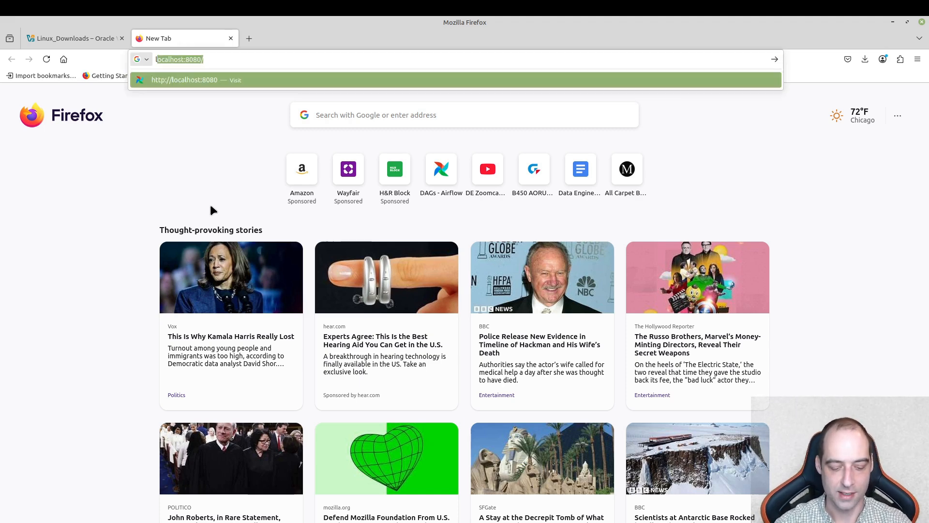
{"action": "type", "text": "uxmint "}
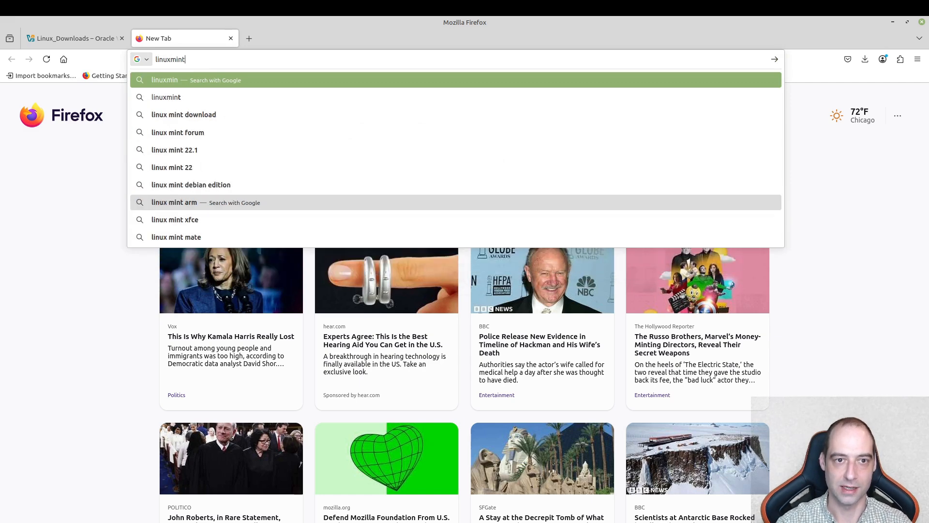
{"action": "type", "text": "download"}
{"action": "key", "text": "Return"}
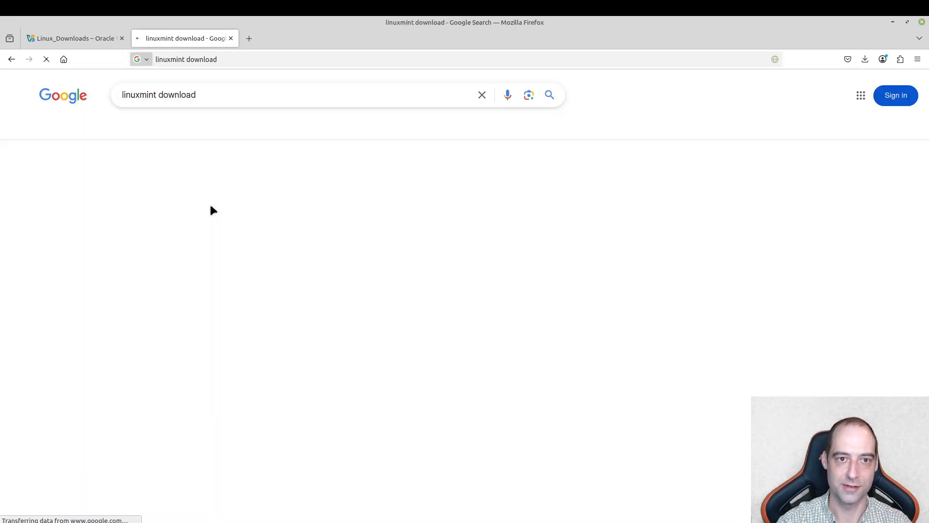
{"action": "left_click", "coordinate": [207, 226]}
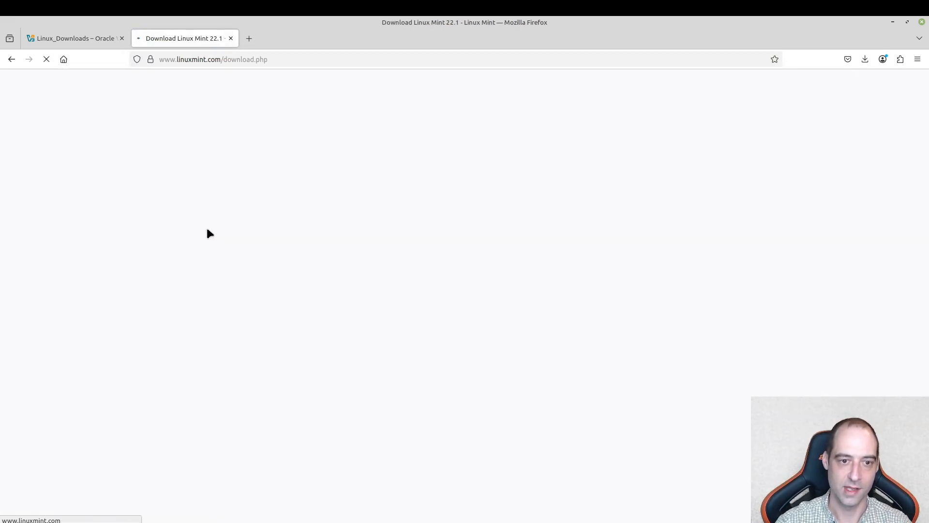
- Open the download page for the MATE Edition of Linux Mint 22.1
{"action": "scroll", "coordinate": [629, 324], "scroll_direction": "down", "scroll_amount": 5}
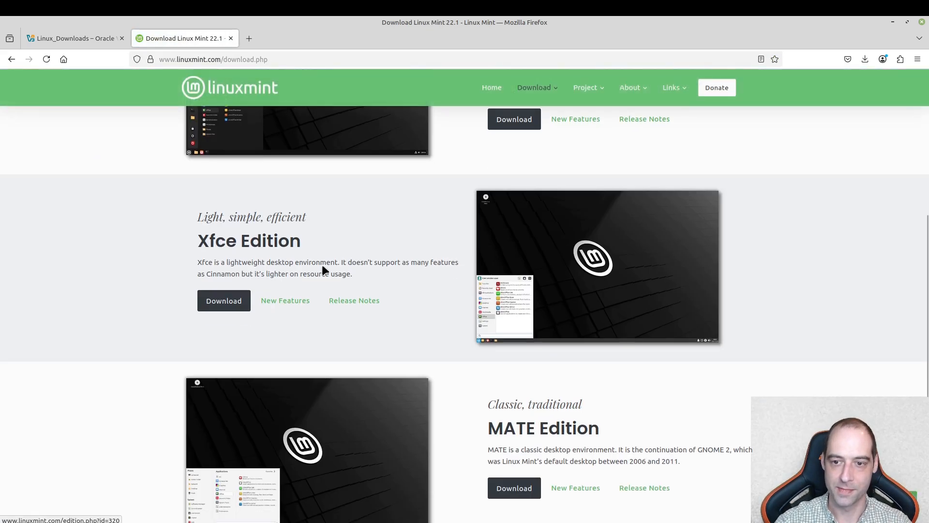
{"action": "scroll", "coordinate": [538, 386], "scroll_direction": "down", "scroll_amount": 3}
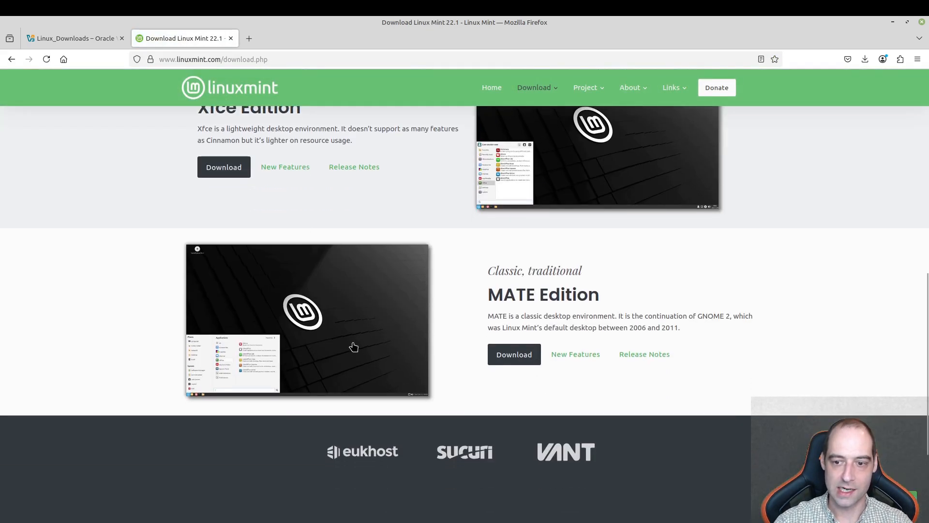
{"action": "left_click", "coordinate": [524, 358]}
- Start downloading the Linux Mint 22.1 MATE 64-bit ISO from the Clarkson University mirror in the USA and cancel the download
{"action": "scroll", "coordinate": [701, 455], "scroll_direction": "down", "scroll_amount": 3}
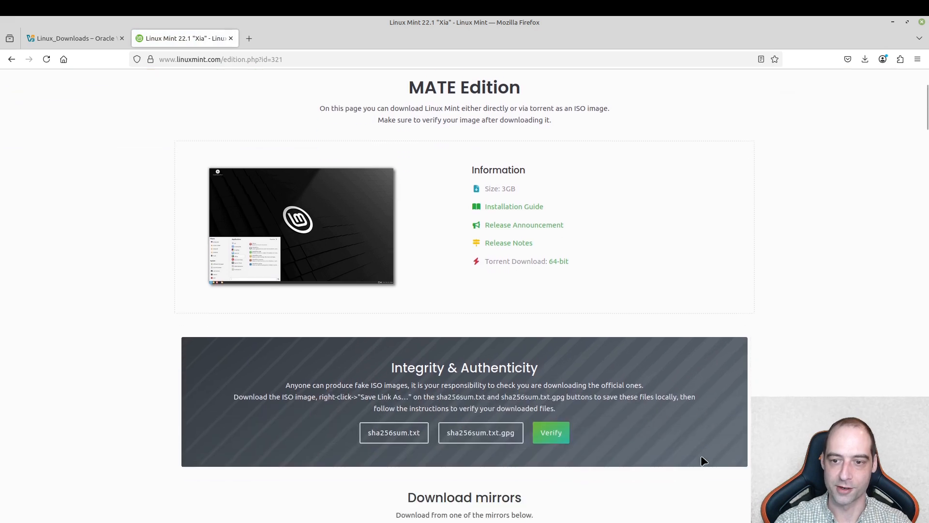
{"action": "scroll", "coordinate": [701, 457], "scroll_direction": "down", "scroll_amount": 3}
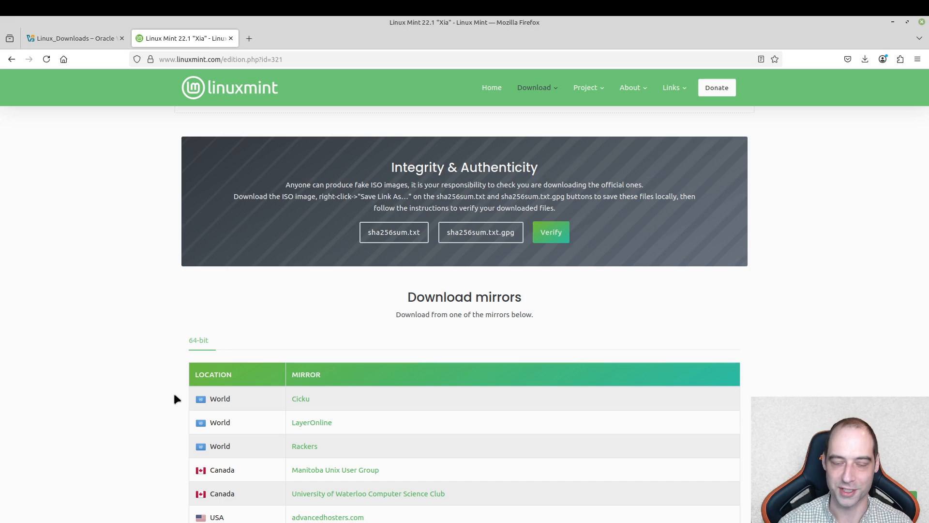
{"action": "scroll", "coordinate": [366, 352], "scroll_direction": "down", "scroll_amount": 5}
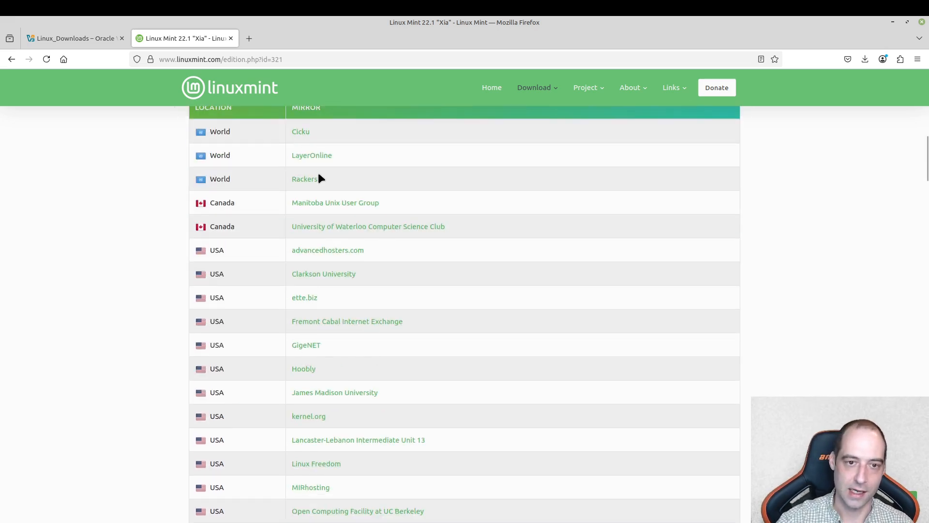
{"action": "scroll", "coordinate": [318, 180], "scroll_direction": "up", "scroll_amount": 1}
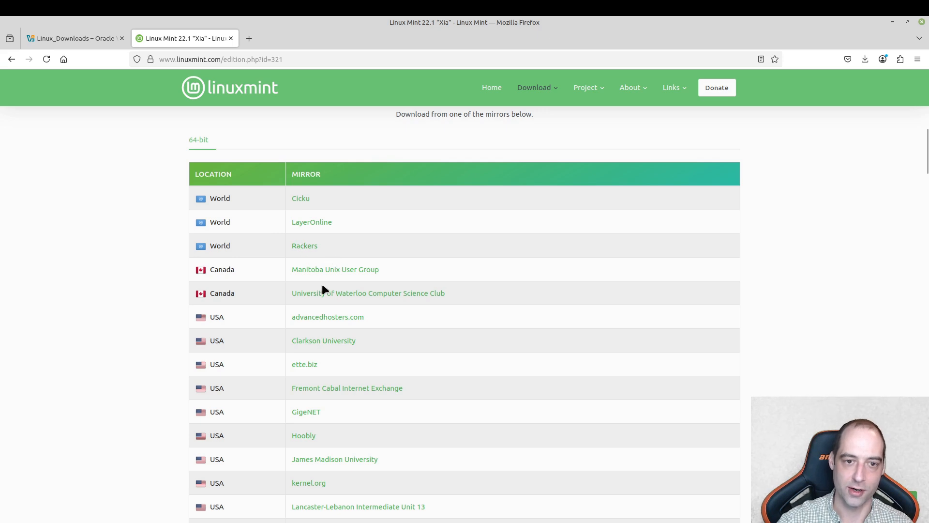
{"action": "scroll", "coordinate": [337, 365], "scroll_direction": "down", "scroll_amount": 4}
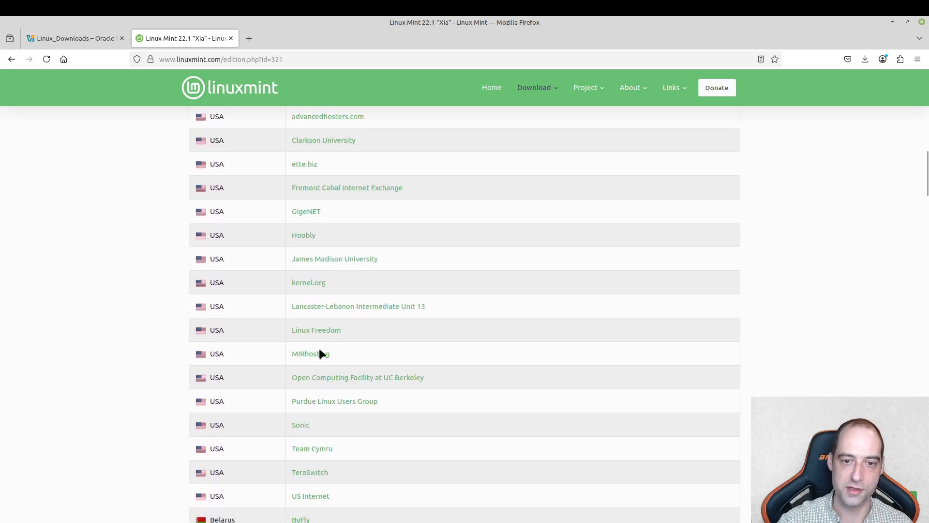
{"action": "scroll", "coordinate": [351, 399], "scroll_direction": "down", "scroll_amount": 2}
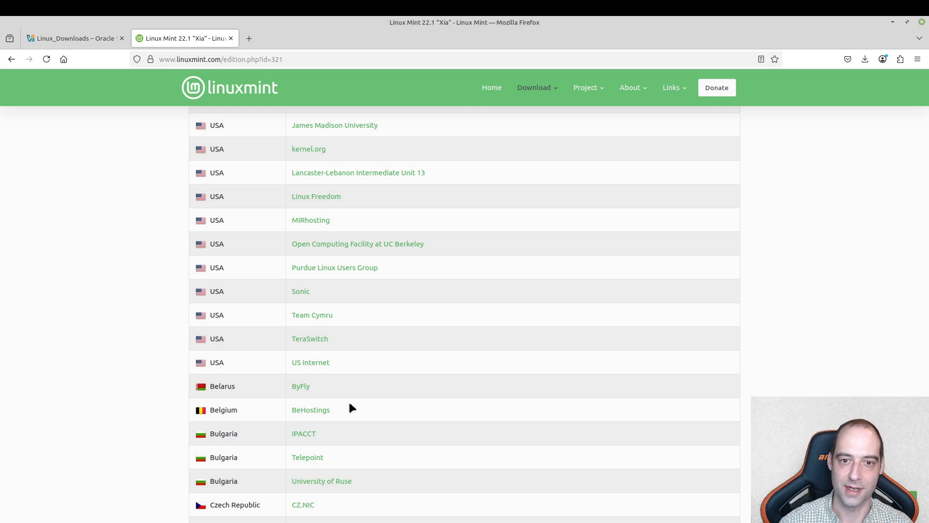
{"action": "scroll", "coordinate": [349, 400], "scroll_direction": "up", "scroll_amount": 4}
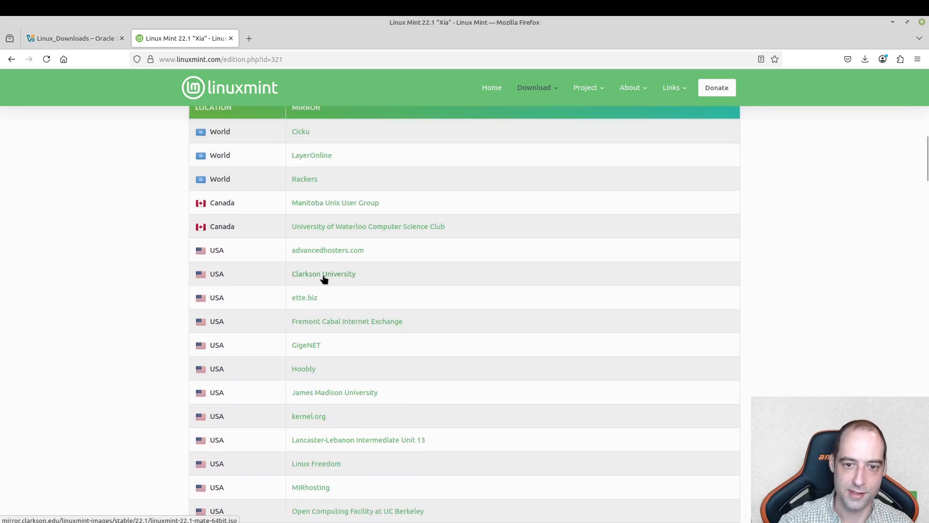
{"action": "left_click", "coordinate": [323, 276]}
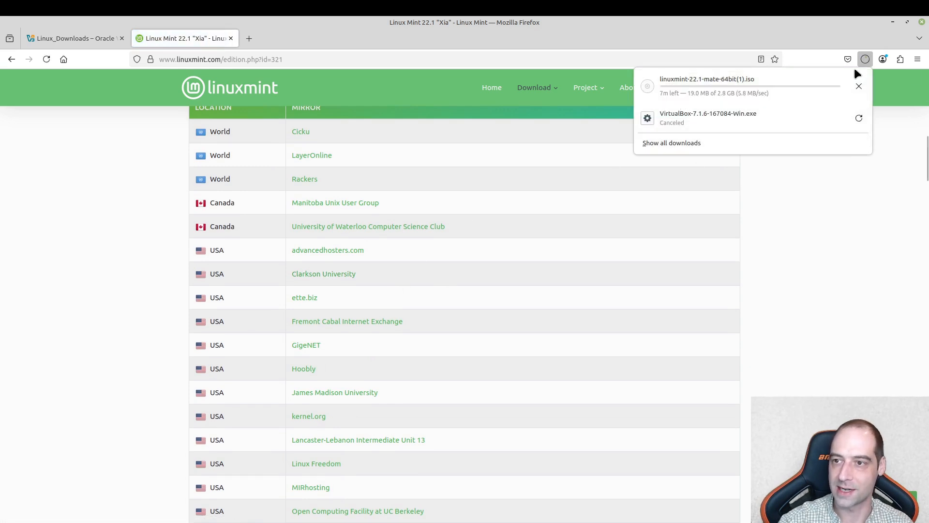
{"action": "left_click", "coordinate": [859, 86]}
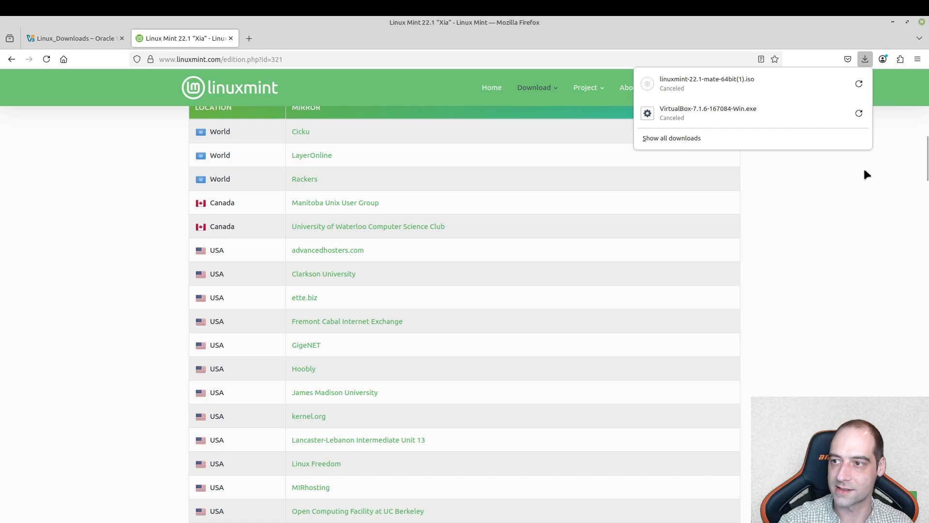
- Switch to VirtualBox Manager and start creating a new virtual machine named VidDemo
{"action": "left_click", "coordinate": [868, 275]}
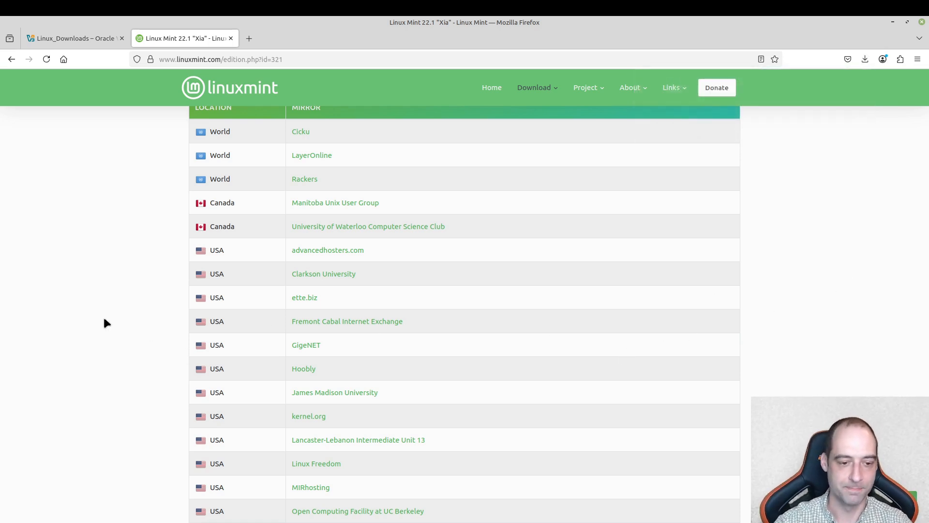
{"action": "left_click", "coordinate": [300, 509]}
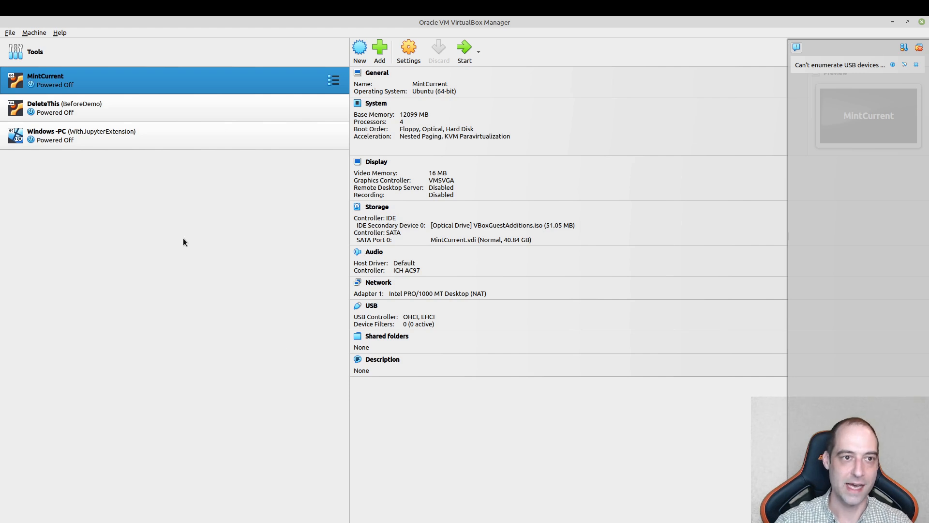
{"action": "left_click", "coordinate": [33, 32]}
{"action": "left_click", "coordinate": [33, 32]}
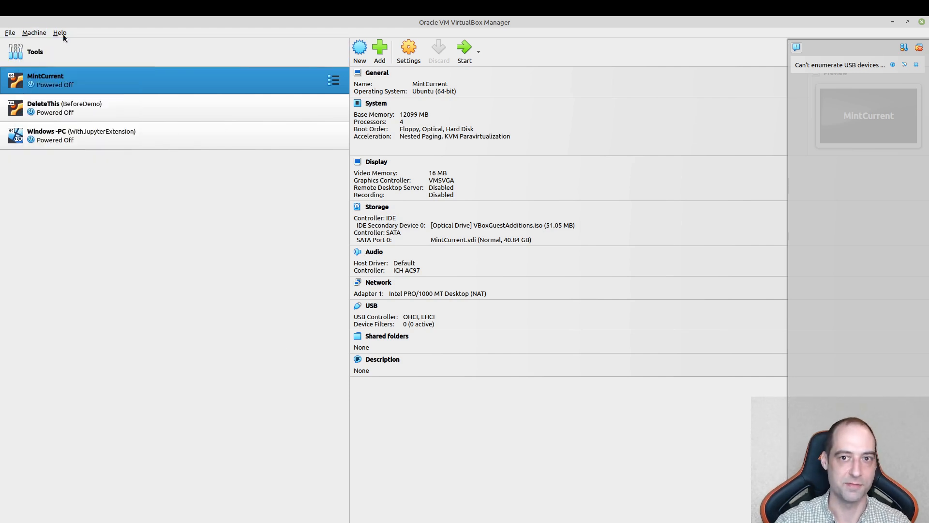
{"action": "left_click", "coordinate": [33, 34]}
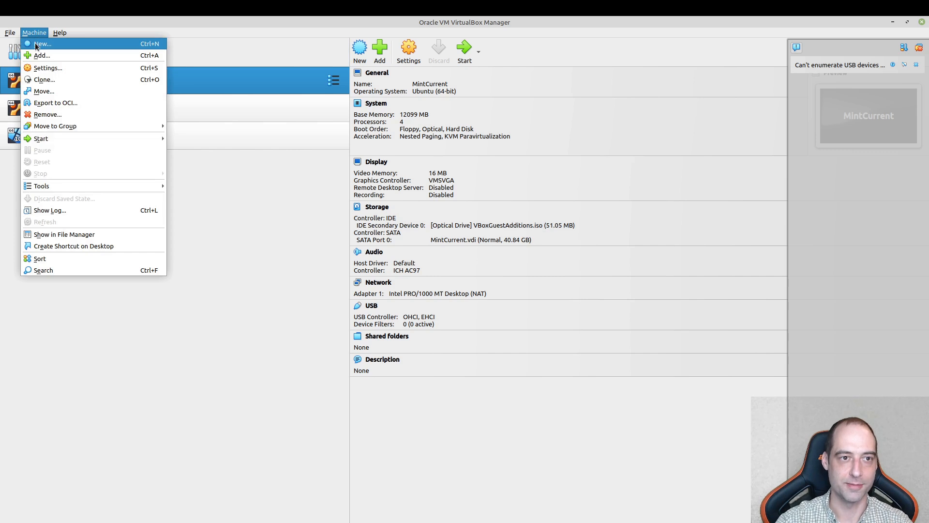
{"action": "left_click", "coordinate": [36, 43]}
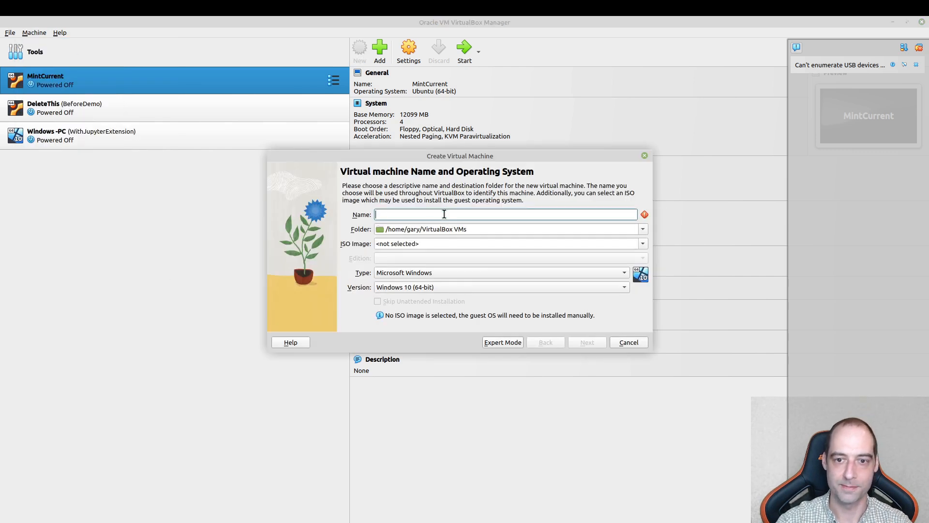
{"action": "type", "text": "VidDemo"}
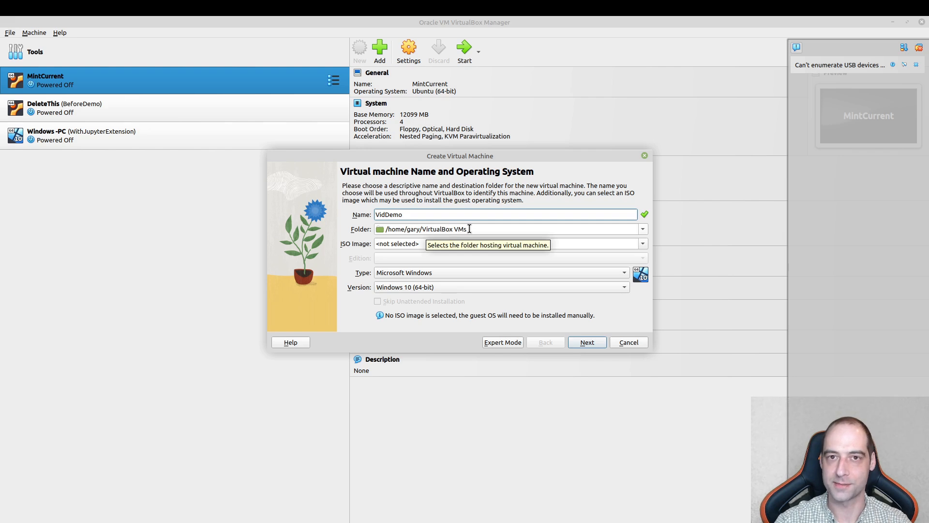
- Set the new virtual machine's folder to the Secondary nvme drive, found under Other Locations
{"action": "left_click", "coordinate": [643, 232]}
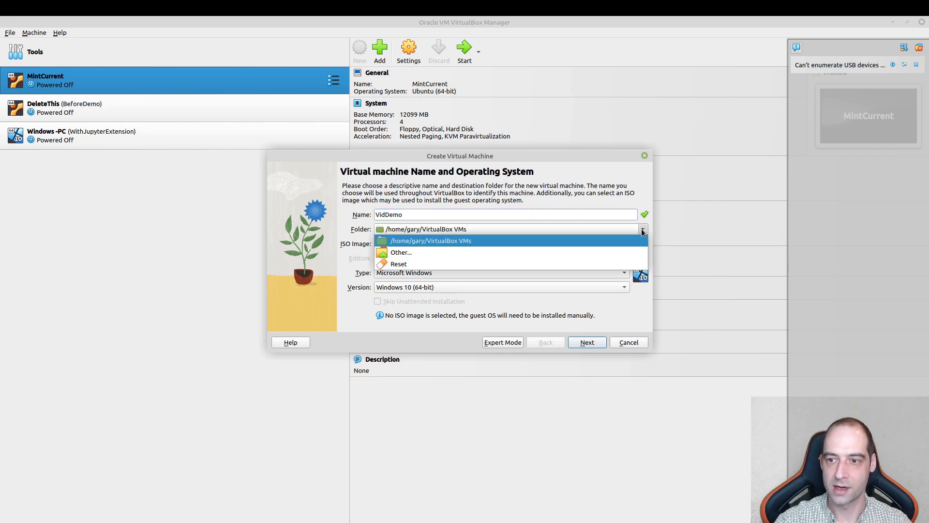
{"action": "left_click", "coordinate": [543, 257]}
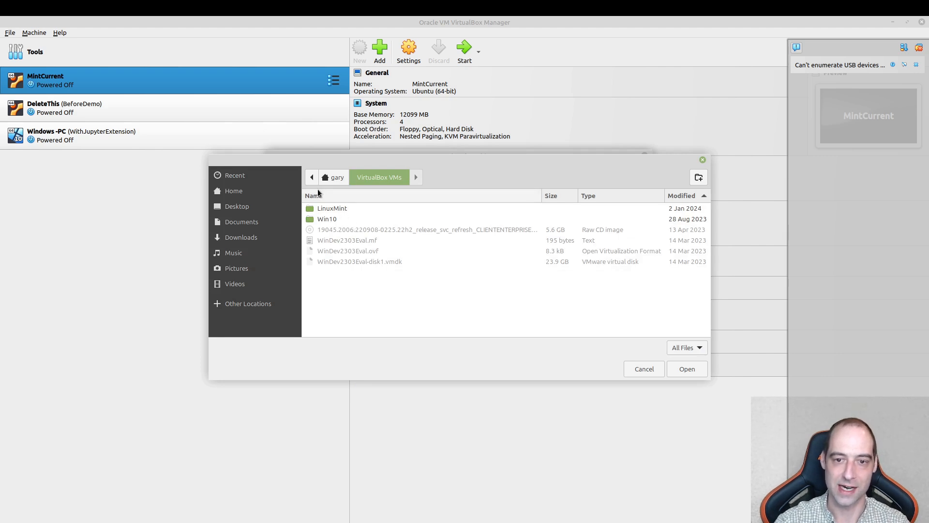
{"action": "left_click", "coordinate": [275, 303]}
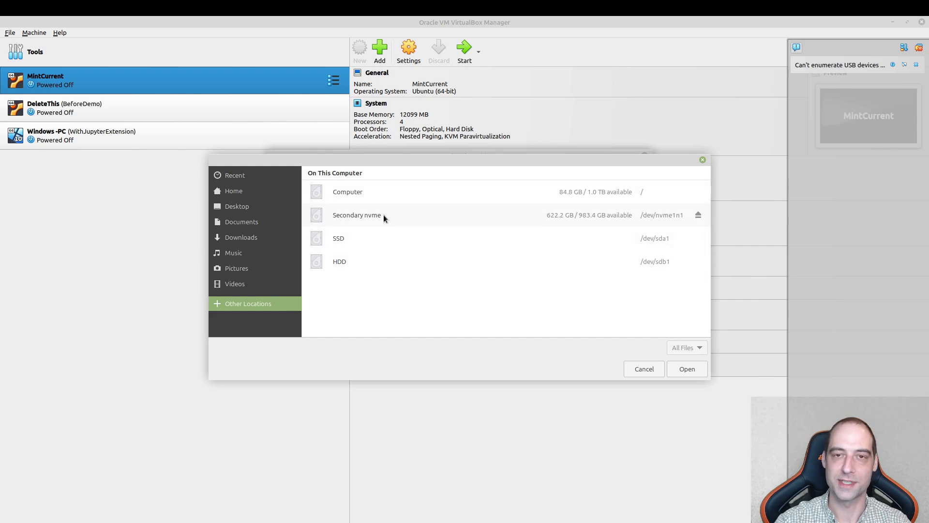
{"action": "left_click", "coordinate": [336, 219]}
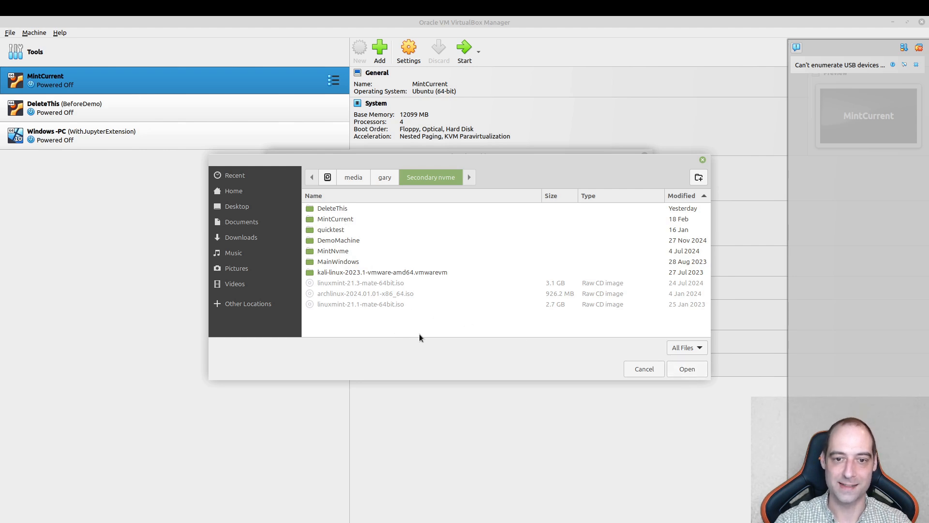
{"action": "left_click", "coordinate": [681, 374]}
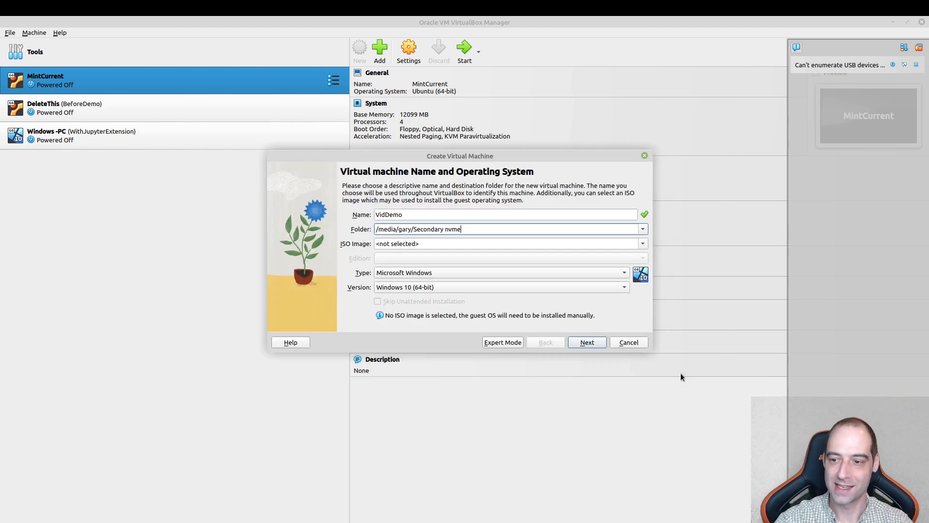
- Select linuxmint-22.1-mate-64bit.iso from the Downloads folder as the virtual machine's ISO image
{"action": "left_click", "coordinate": [437, 243]}
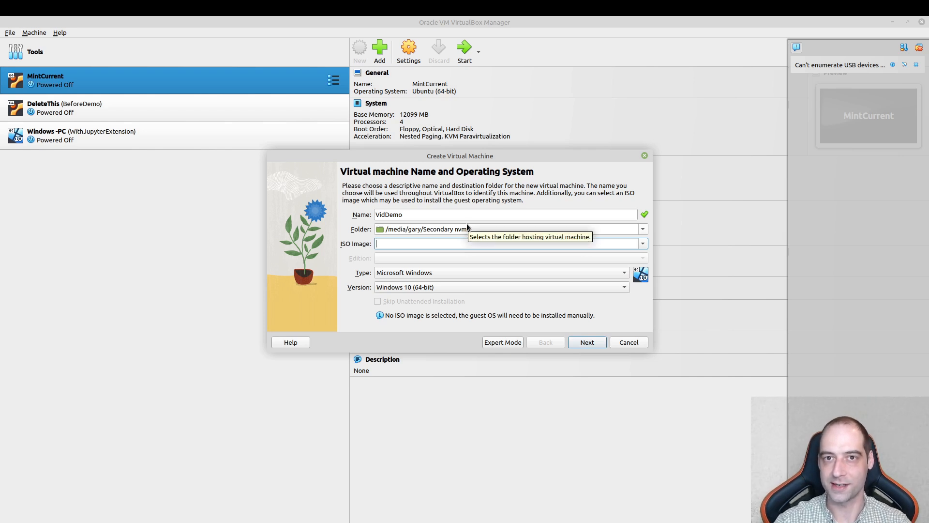
{"action": "left_click", "coordinate": [644, 244]}
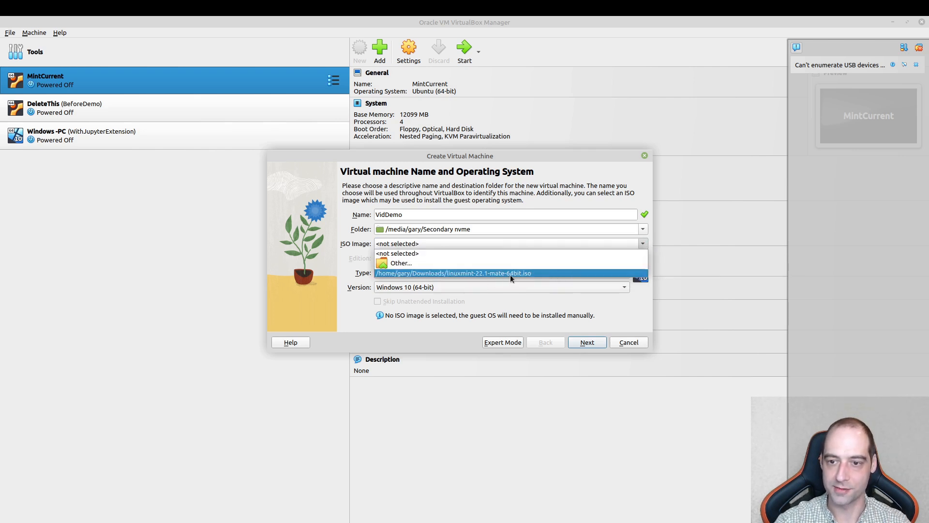
{"action": "left_click", "coordinate": [481, 274]}
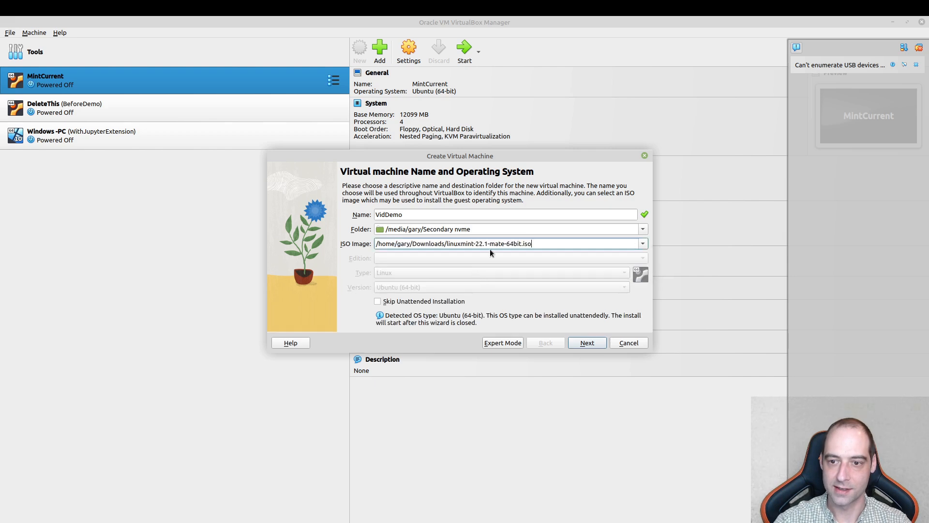
{"action": "left_click", "coordinate": [641, 247]}
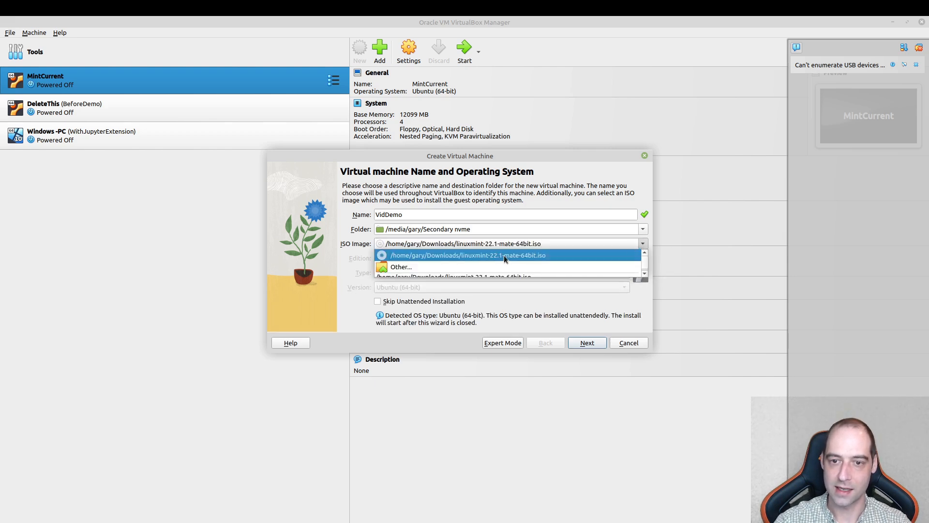
{"action": "left_click", "coordinate": [420, 273]}
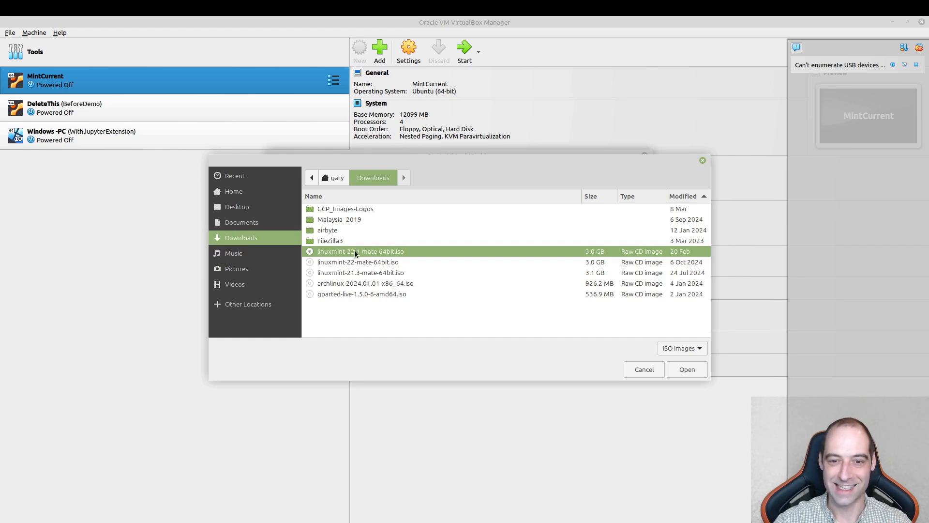
{"action": "left_click", "coordinate": [687, 371]}
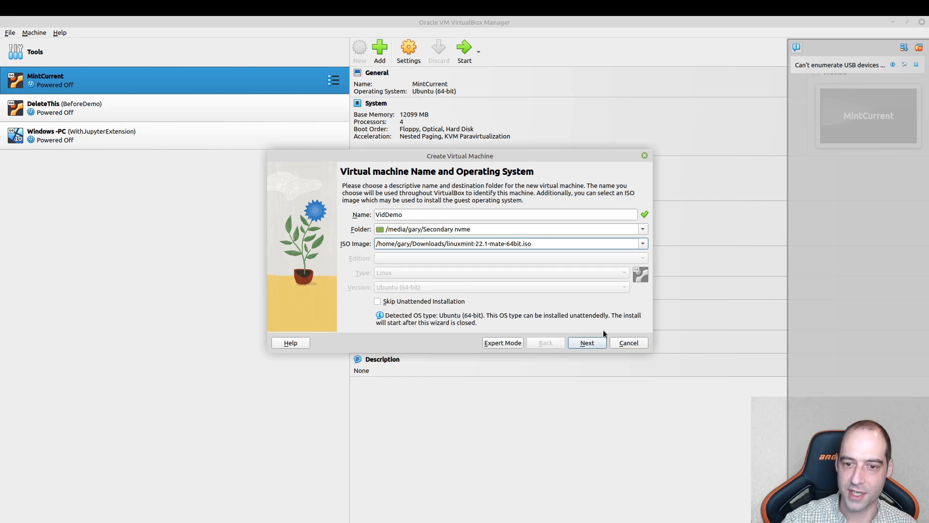
- Check the unattended install setup page, return to enable Skip Unattended Installation, and proceed to the hardware settings
{"action": "left_click", "coordinate": [586, 344]}
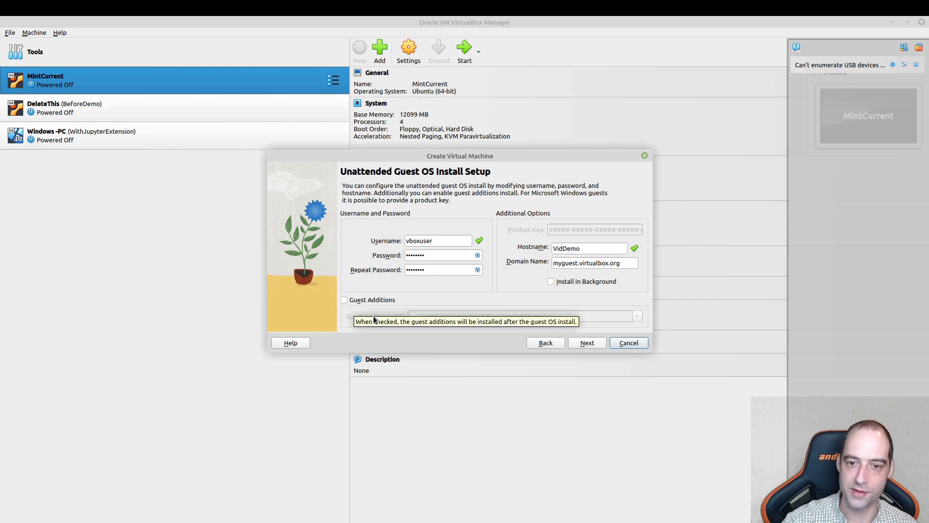
{"action": "left_click", "coordinate": [545, 344]}
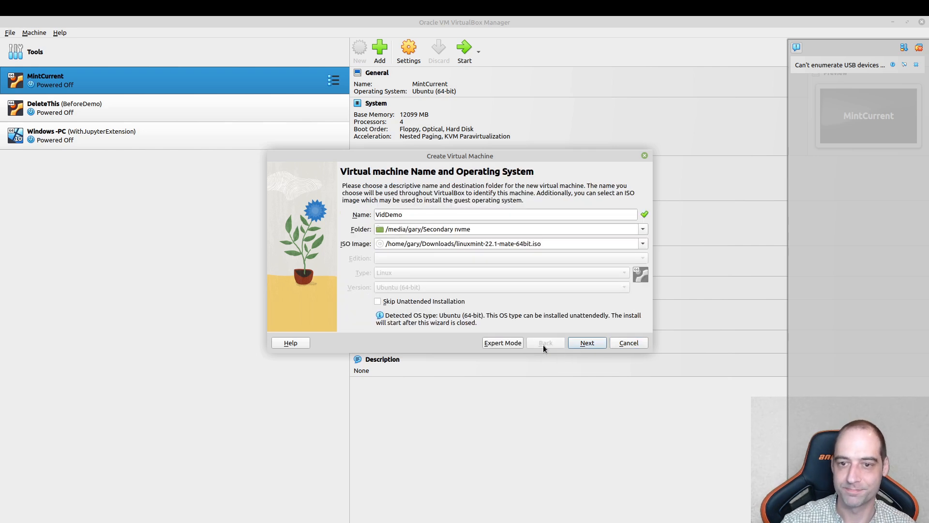
{"action": "left_click", "coordinate": [426, 300]}
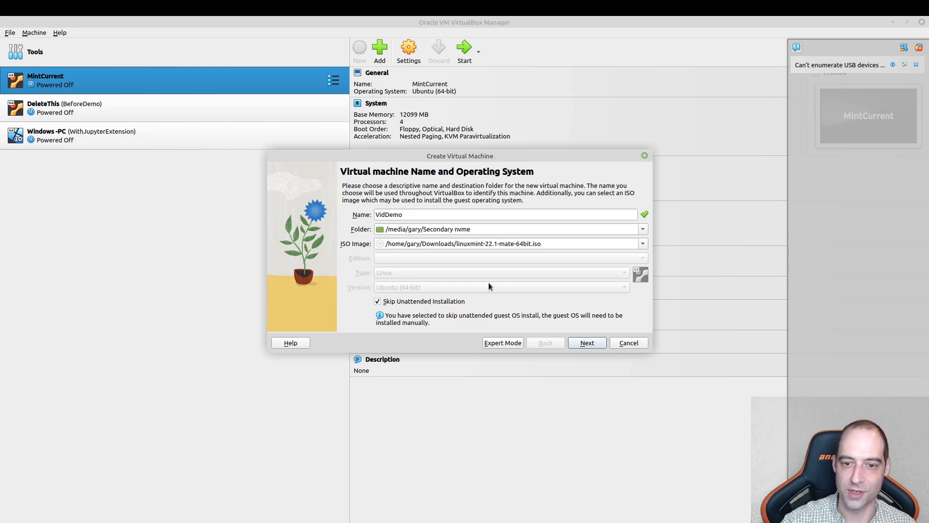
{"action": "left_click", "coordinate": [588, 343]}
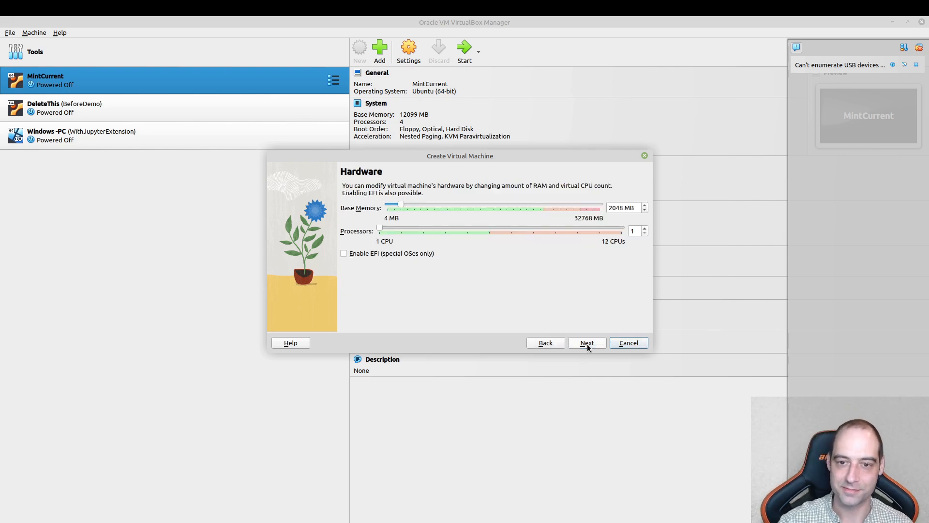
- Set the virtual machine's base memory to 8192 MB and its processors to 4, and proceed to the virtual hard disk settings
{"action": "left_click", "coordinate": [400, 202]}
{"action": "left_click_drag", "start_coordinate": [402, 202], "coordinate": [442, 201]}
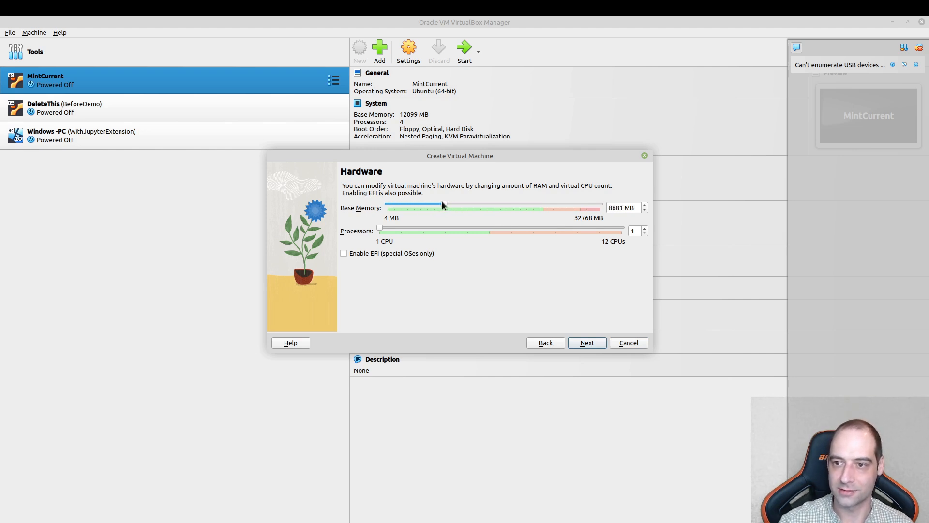
{"action": "left_click_drag", "start_coordinate": [442, 201], "coordinate": [440, 201]}
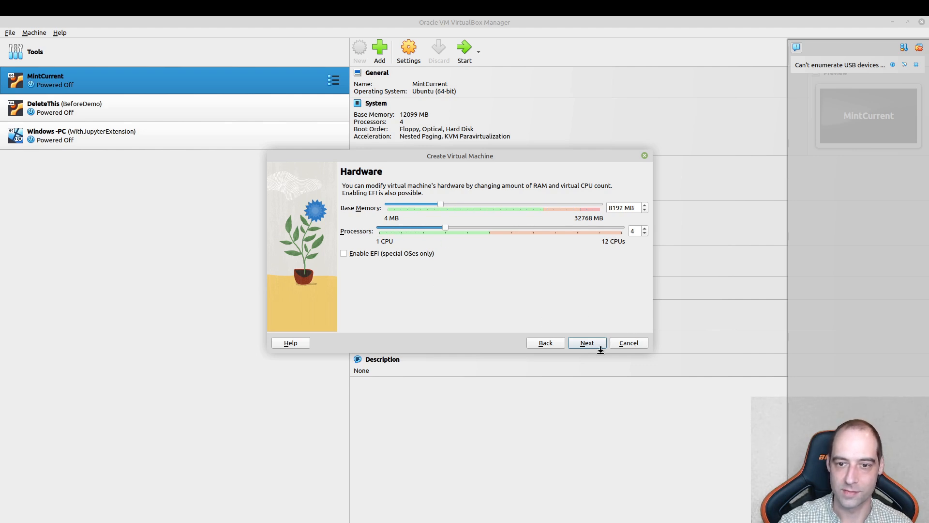
{"action": "left_click", "coordinate": [588, 344]}
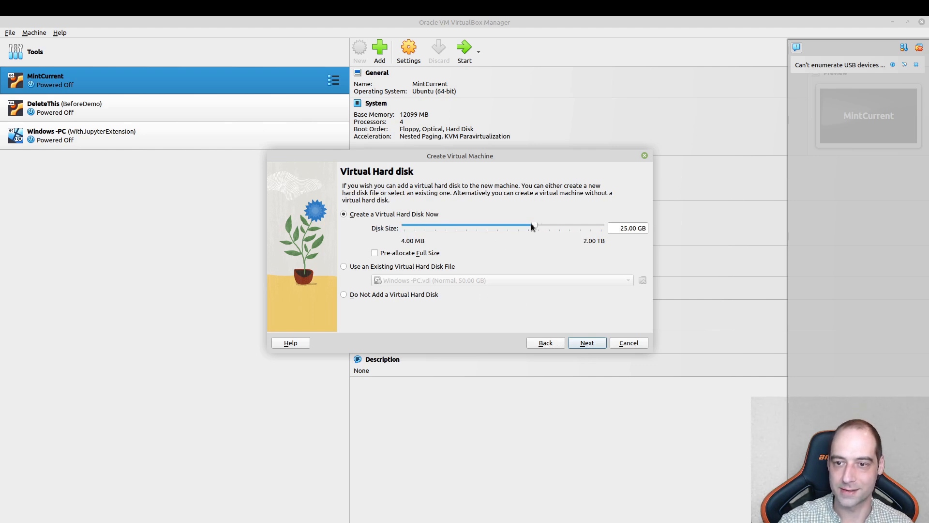
- Set the new virtual hard disk's size to 20.18 GB and finish creating the virtual machine
{"action": "mouse_move", "coordinate": [536, 226]}
{"action": "left_mouse_down"}
{"action": "mouse_move", "coordinate": [522, 225]}
{"action": "mouse_move", "coordinate": [533, 225]}
{"action": "left_mouse_up"}
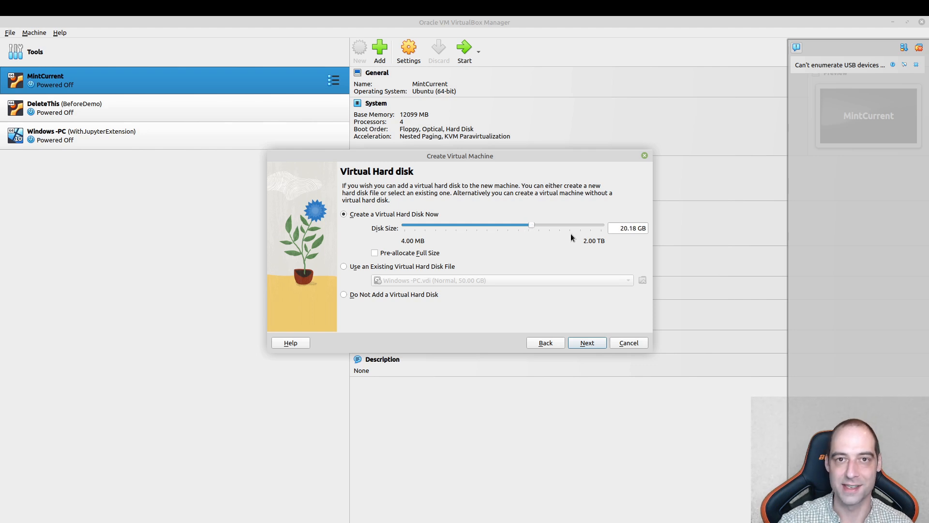
{"action": "left_click", "coordinate": [591, 346]}
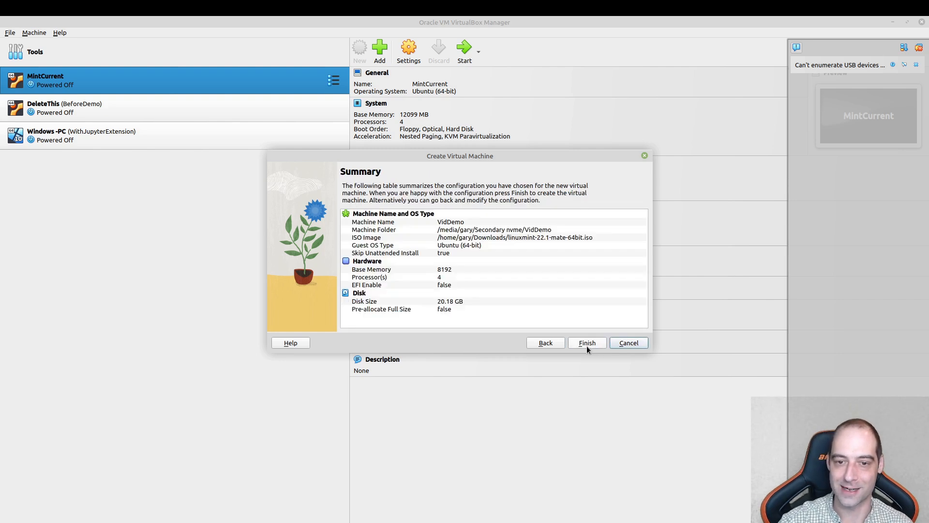
{"action": "left_click", "coordinate": [596, 342]}
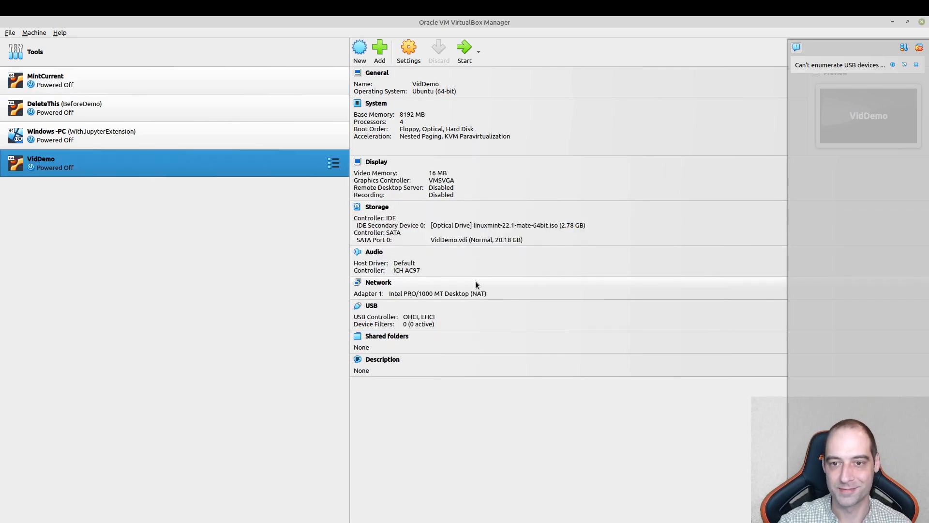
- Start the VidDemo virtual machine, maximize its window, and dismiss the keyboard capture and mouse integration notifications
{"action": "left_click", "coordinate": [464, 59]}
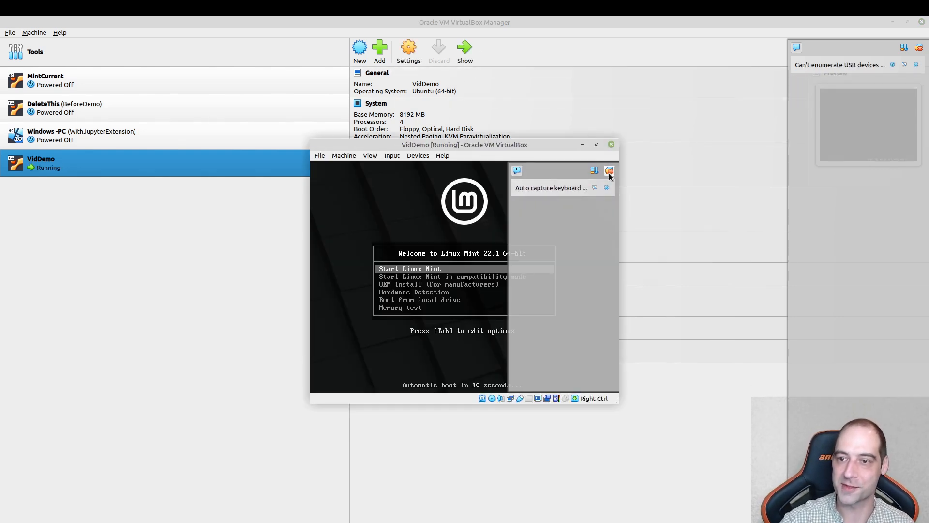
{"action": "left_click", "coordinate": [609, 173]}
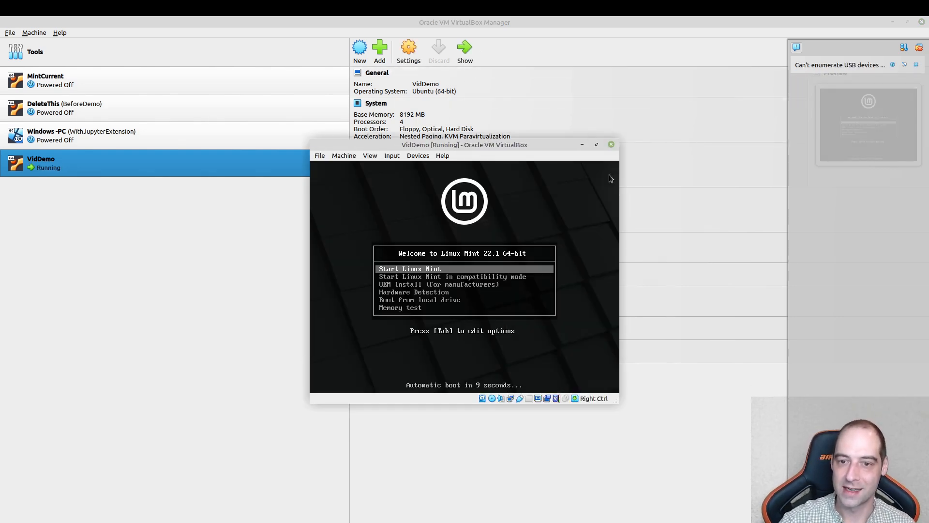
{"action": "left_click", "coordinate": [598, 144]}
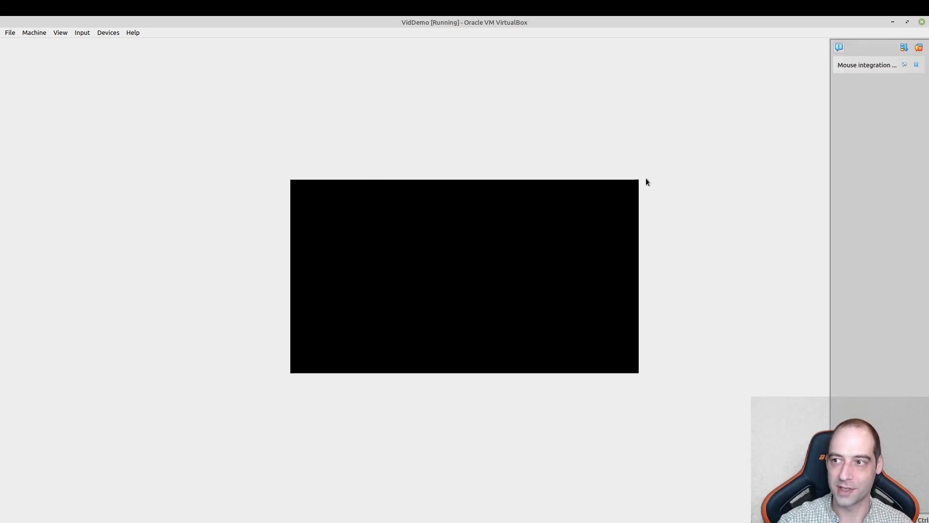
{"action": "left_click", "coordinate": [920, 48]}
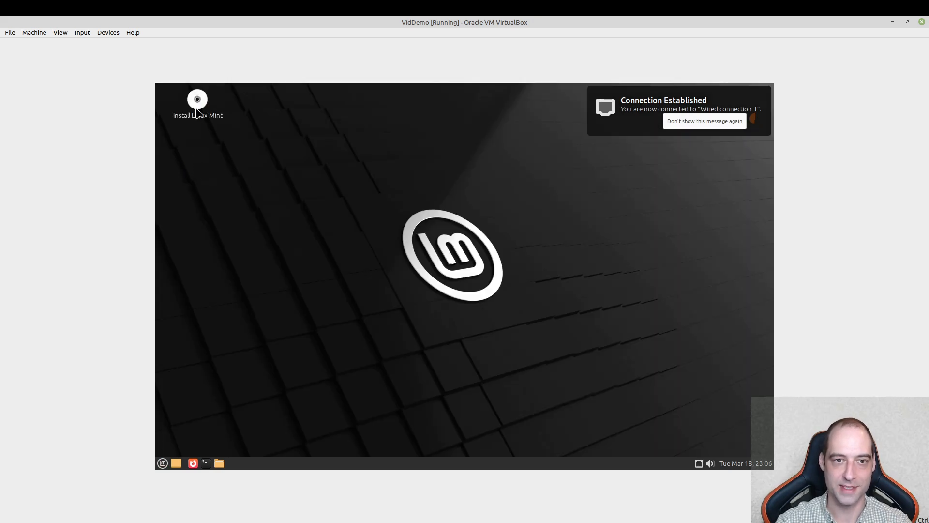
- Launch the Linux Mint installer, accept English and the English (US) keyboard layout, and proceed past multimedia codecs to the installation type
{"action": "left_click", "coordinate": [200, 105]}
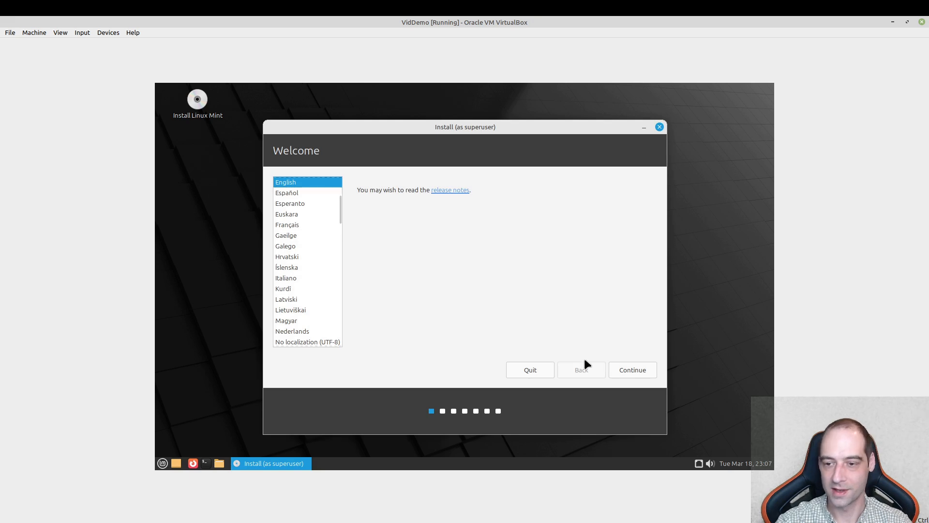
{"action": "left_click", "coordinate": [631, 369]}
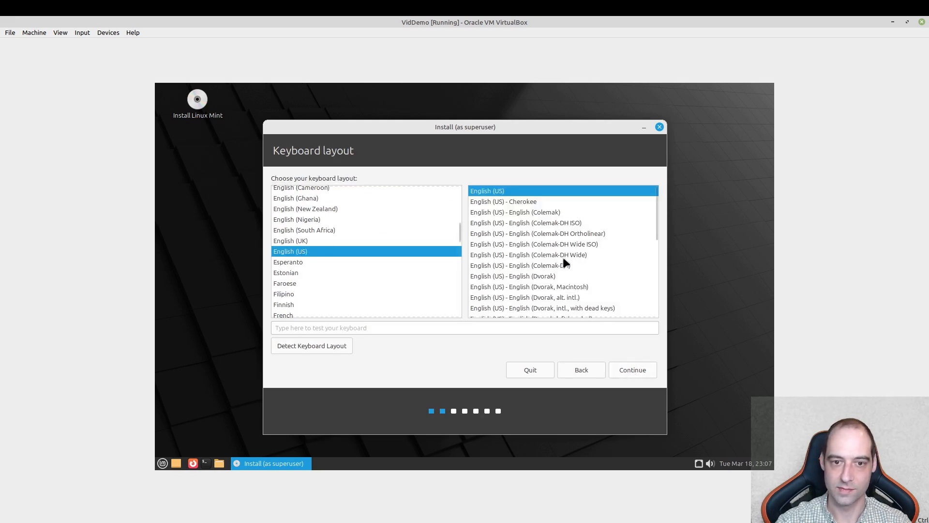
{"action": "left_click", "coordinate": [638, 371]}
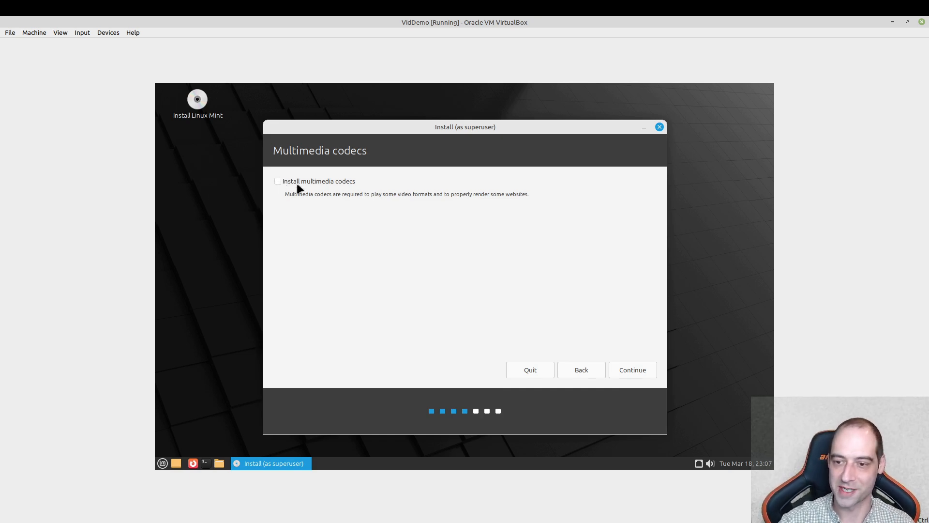
{"action": "left_click", "coordinate": [642, 373]}
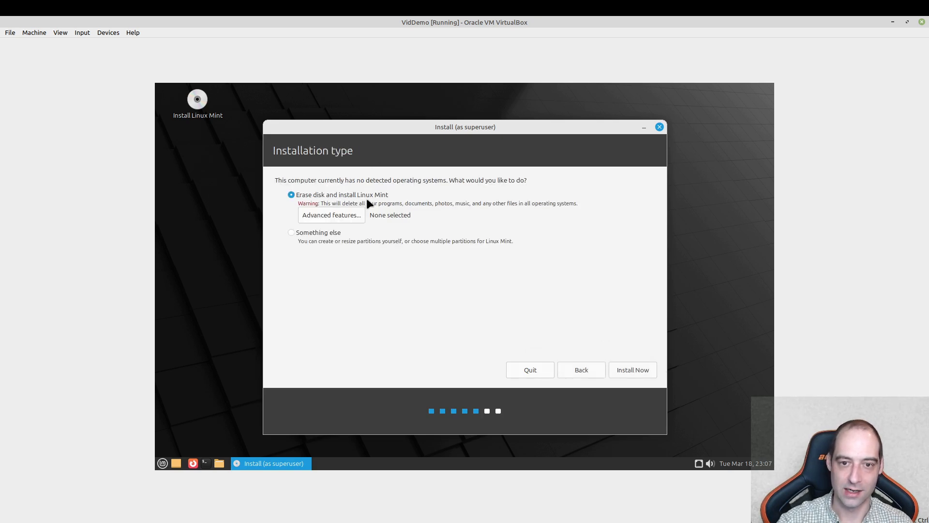
- Erase the disk and install Linux Mint, confirm writing the partition changes, and accept Chicago as the time zone location
{"action": "left_click", "coordinate": [637, 371]}
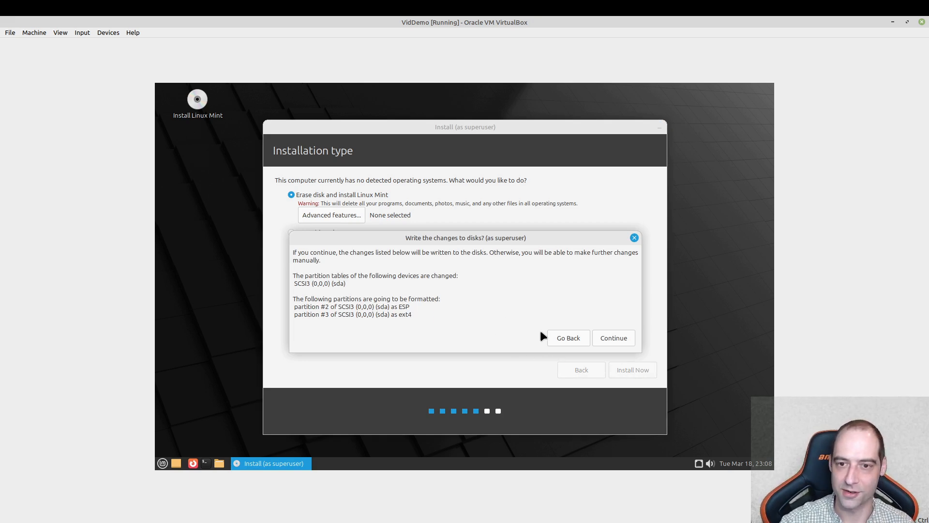
{"action": "left_click", "coordinate": [615, 338]}
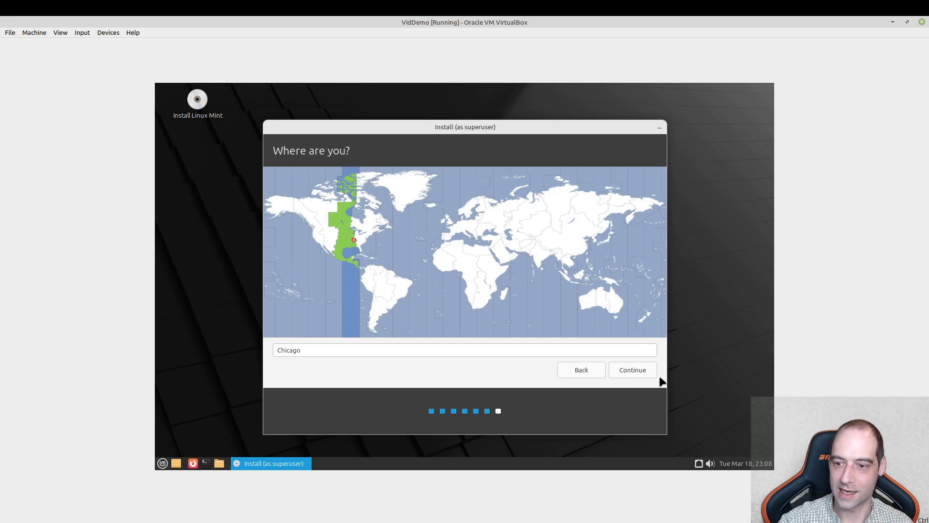
{"action": "left_click", "coordinate": [643, 370]}
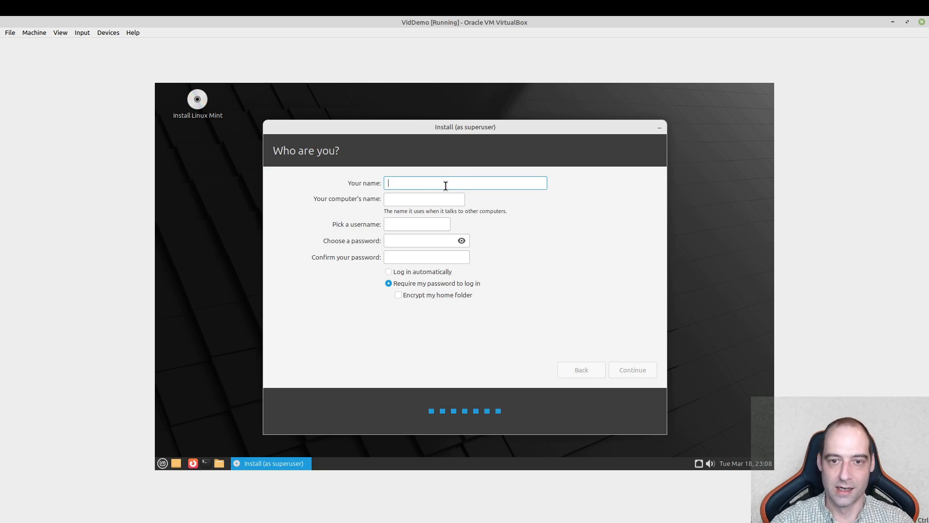
- Enter the user's full name and set the computer's name to DemoPC
{"action": "type", "text": "Gary"}
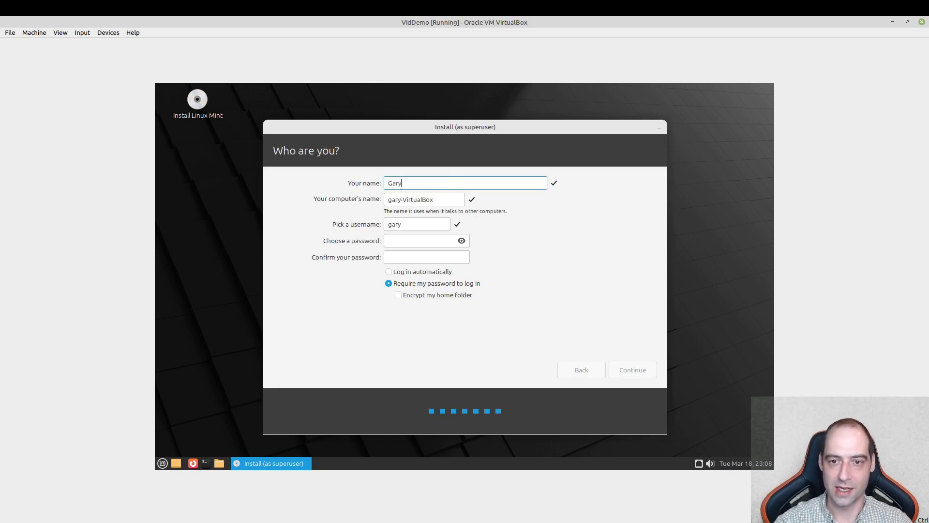
{"action": "type", "text": " Host"}
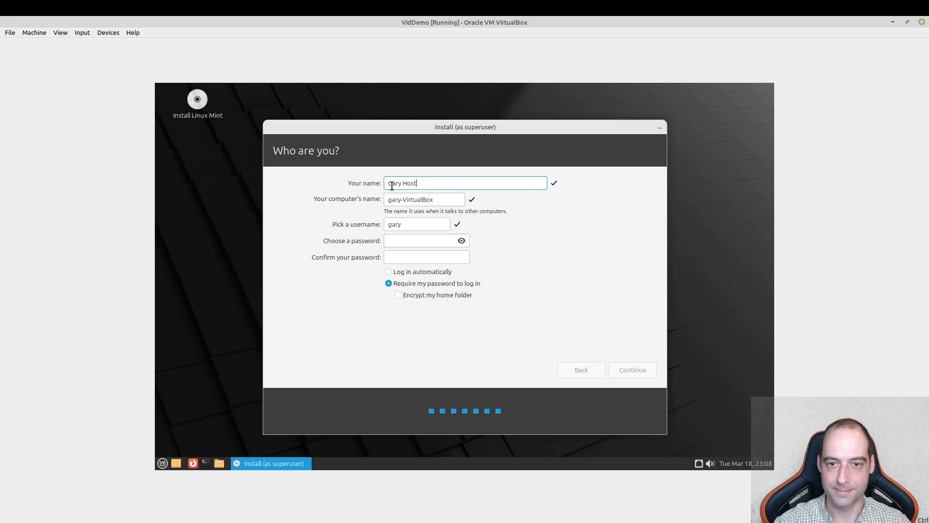
{"action": "left_click", "coordinate": [454, 197]}
{"action": "left_click_drag", "start_coordinate": [454, 198], "coordinate": [352, 198]}
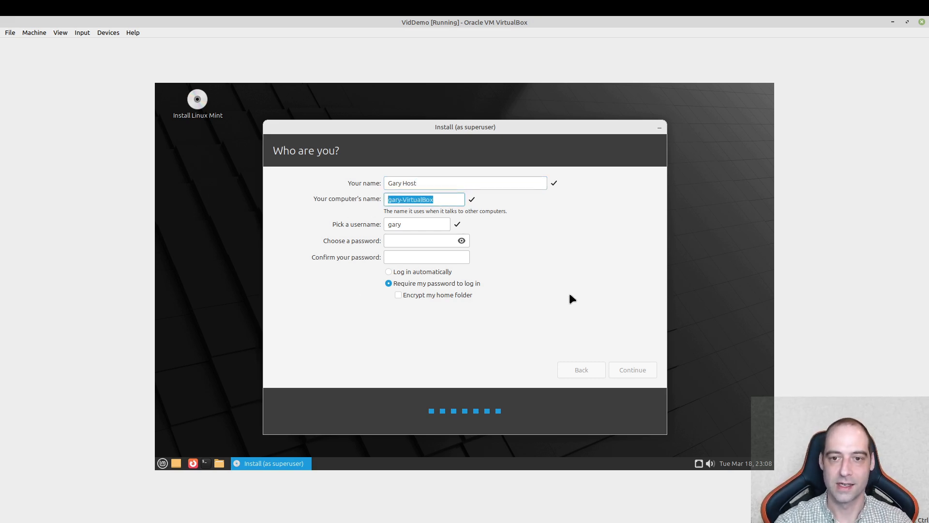
{"action": "type", "text": "DemoPc"}
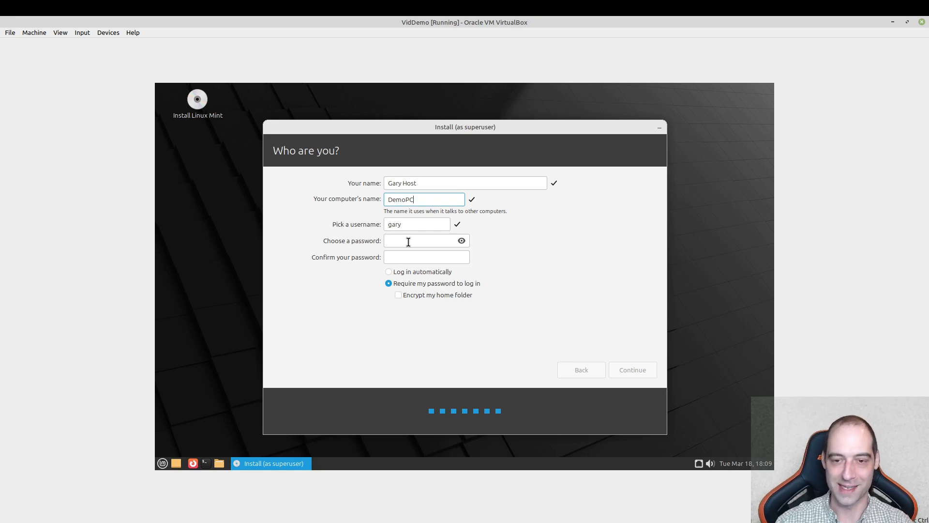
- Enter and confirm the account password, keep requiring it to log in, and start the installation
{"action": "left_click", "coordinate": [408, 242]}
{"action": "type", "text": "********"}
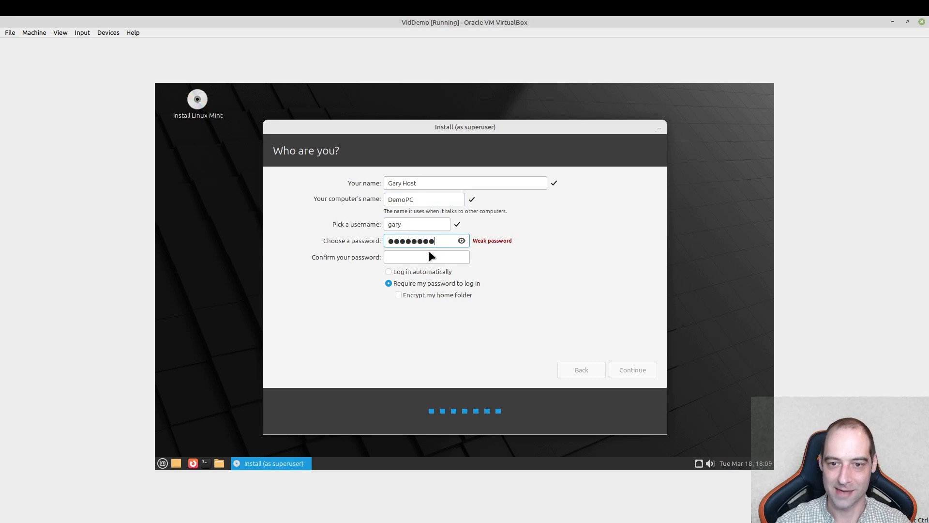
{"action": "left_click", "coordinate": [461, 241]}
{"action": "left_click", "coordinate": [463, 240]}
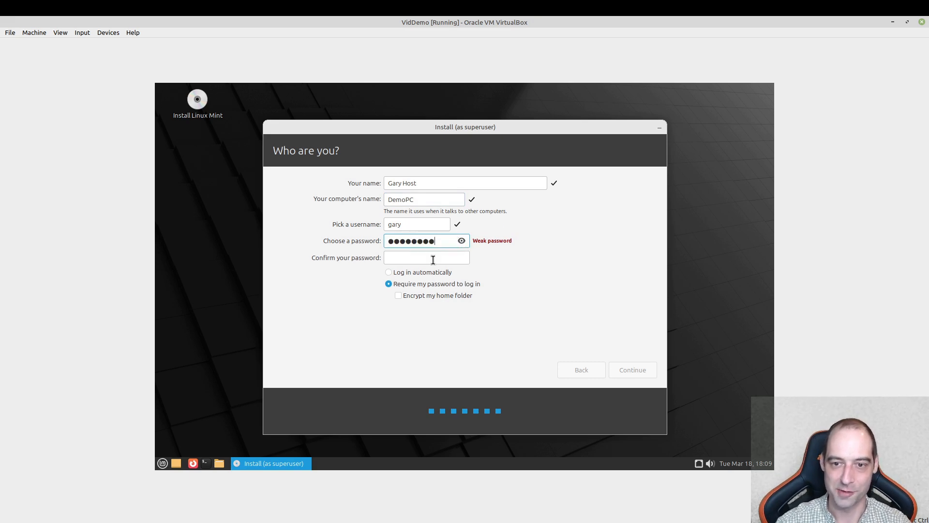
{"action": "left_click", "coordinate": [433, 259]}
{"action": "type", "text": "********"}
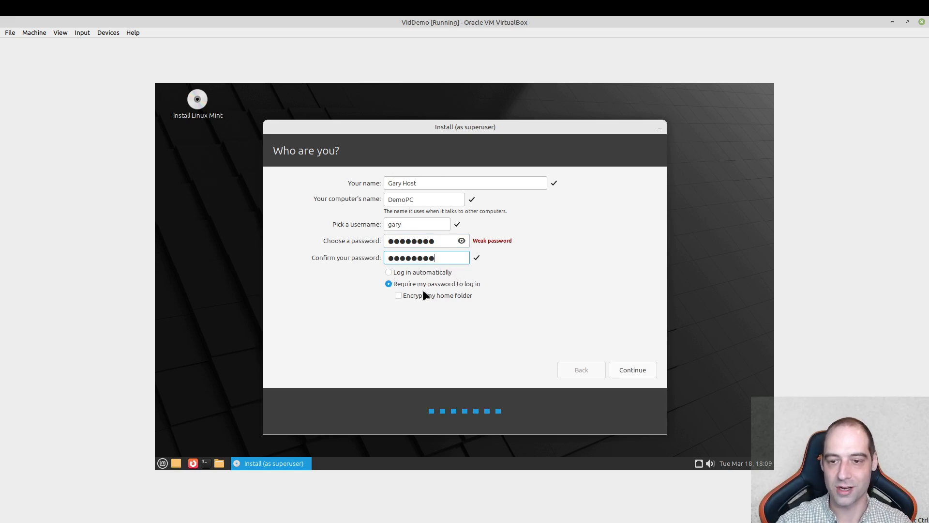
{"action": "left_click", "coordinate": [635, 370]}
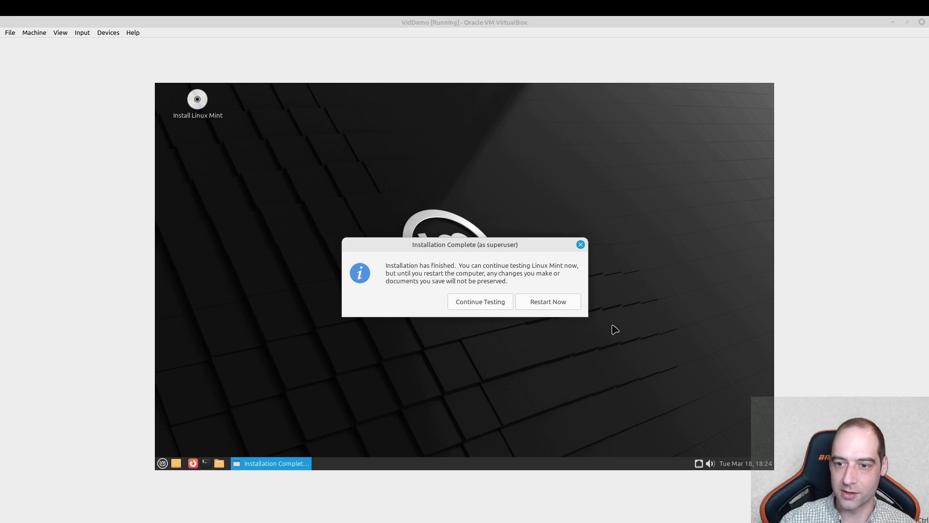
- Restart into the installed system and log in with the account password
{"action": "left_click", "coordinate": [562, 302]}
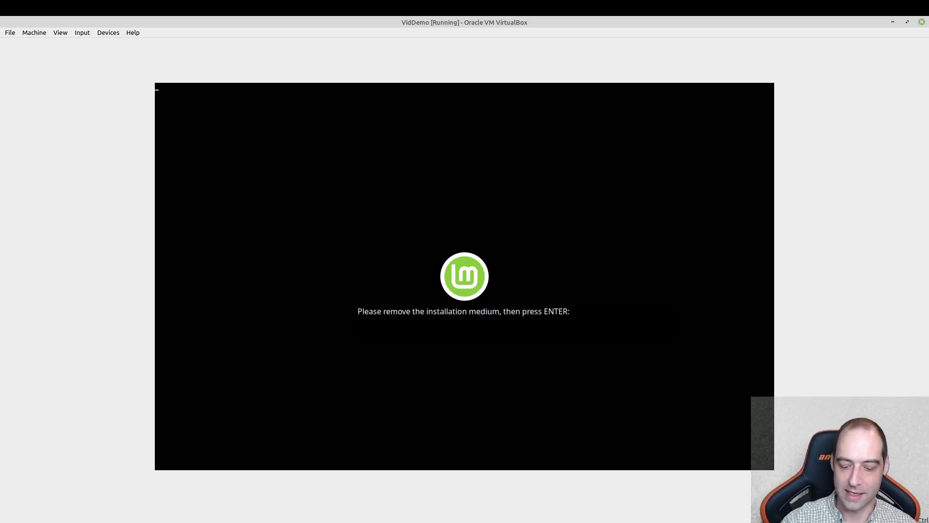
{"action": "key", "text": "Return"}
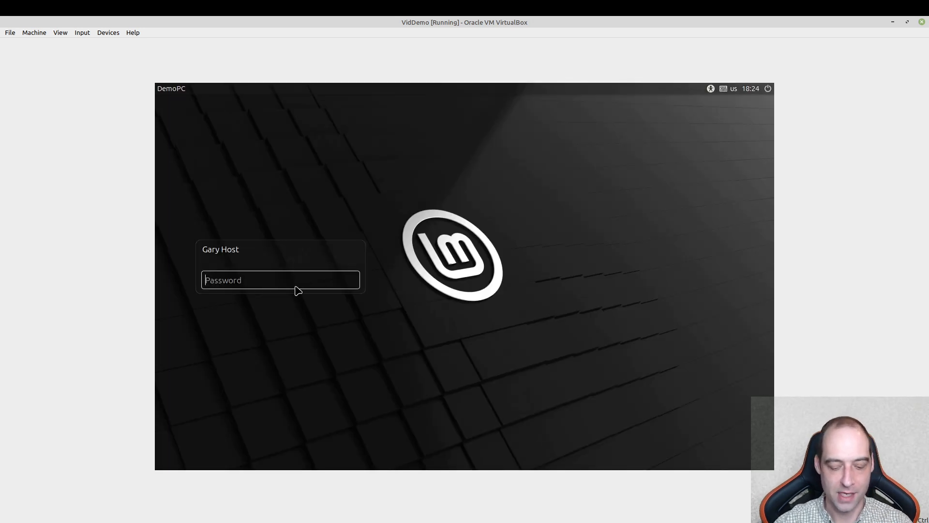
{"action": "type", "text": "********"}
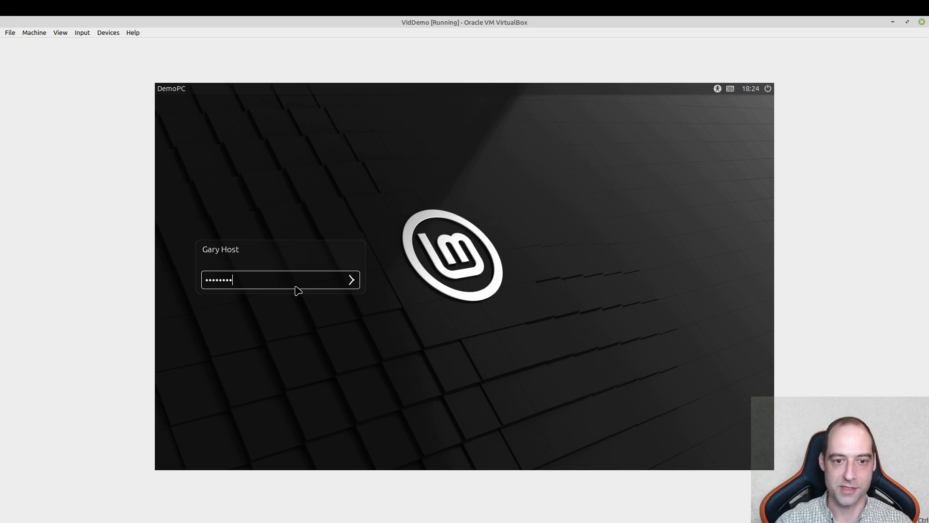
{"action": "key", "text": "Return"}
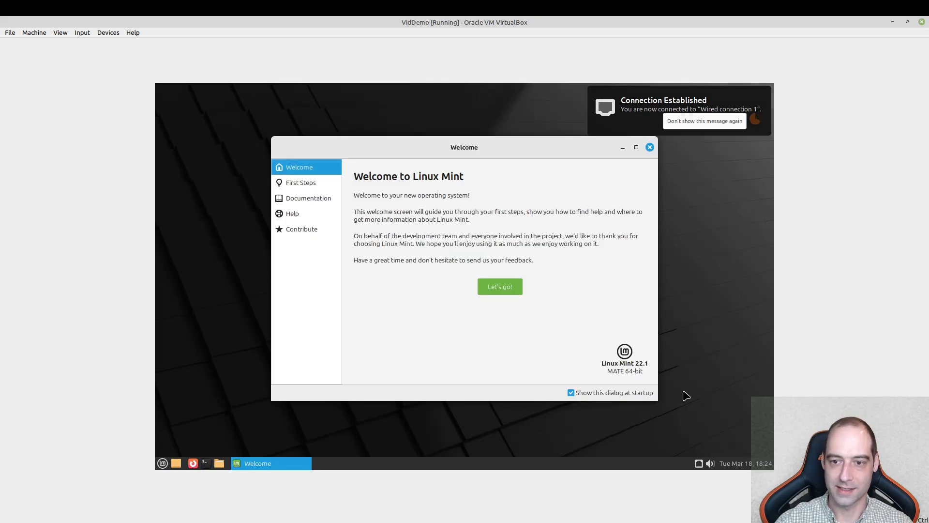
- Stop the Welcome dialog from showing at startup and close it
{"action": "left_click", "coordinate": [571, 393]}
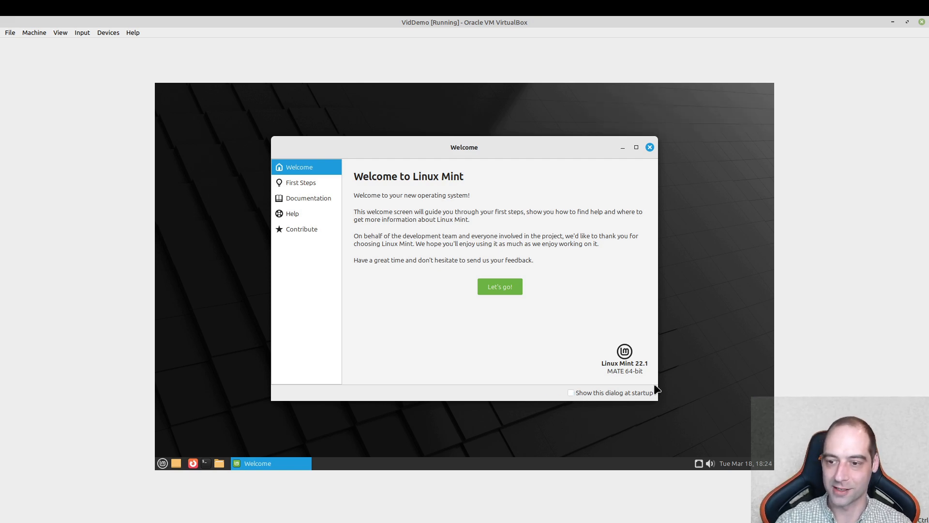
{"action": "left_click", "coordinate": [650, 148]}
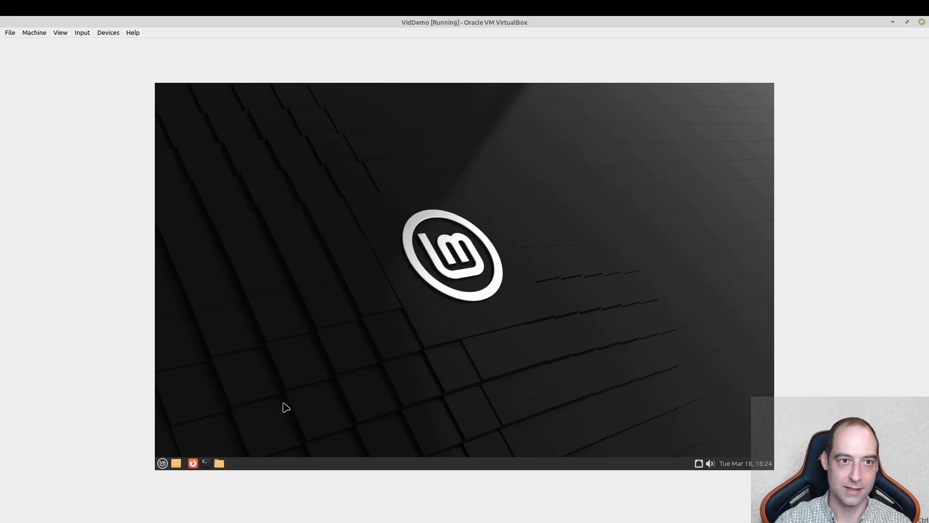
- Insert the Guest Additions CD image into the virtual machine and dismiss the autorun prompt
{"action": "left_click", "coordinate": [111, 33]}
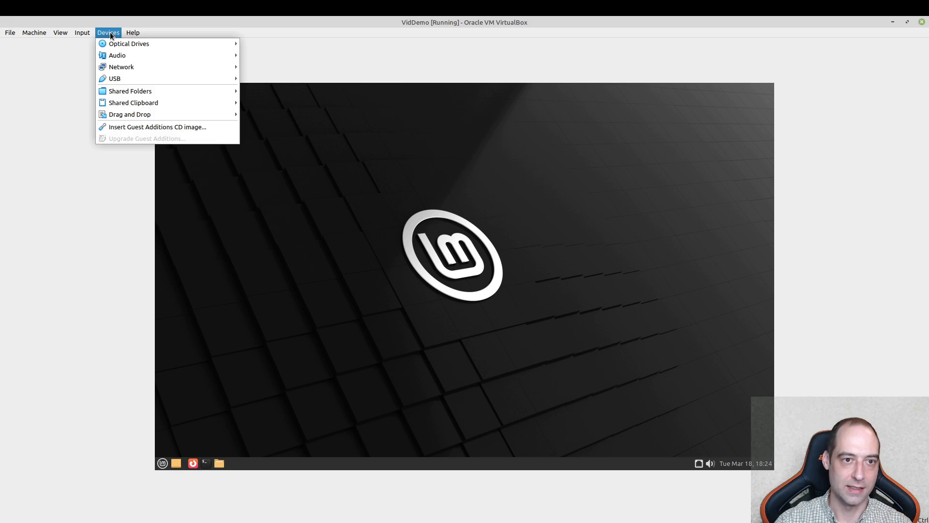
{"action": "mouse_move", "coordinate": [111, 47]}
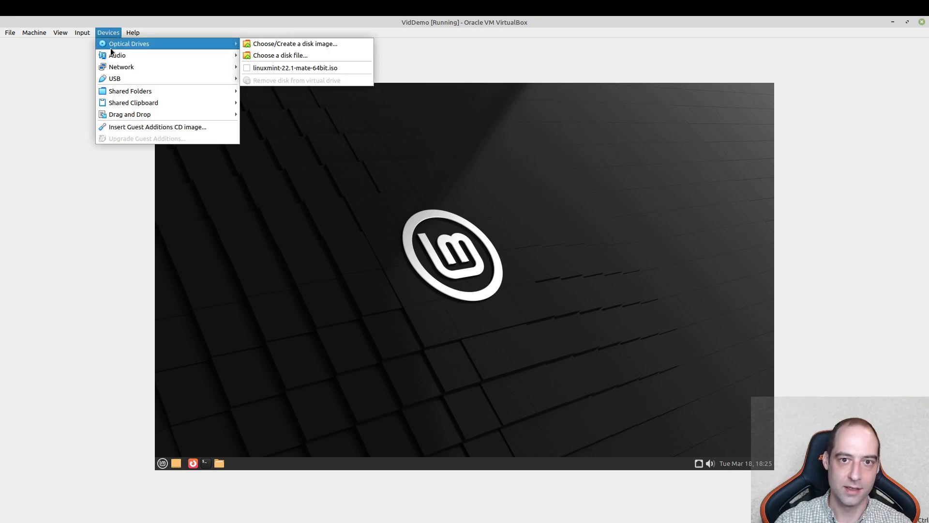
{"action": "left_click", "coordinate": [182, 128]}
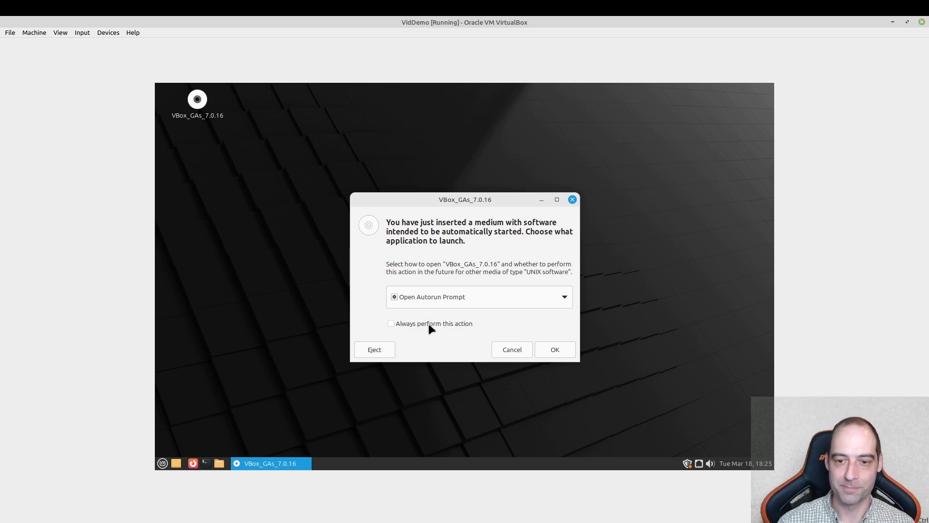
{"action": "left_click", "coordinate": [572, 200]}
- Try reinserting the Guest Additions CD image, and view the contents of the VBox_GAs_7.0.16 disc before closing its folder
{"action": "left_click", "coordinate": [84, 32]}
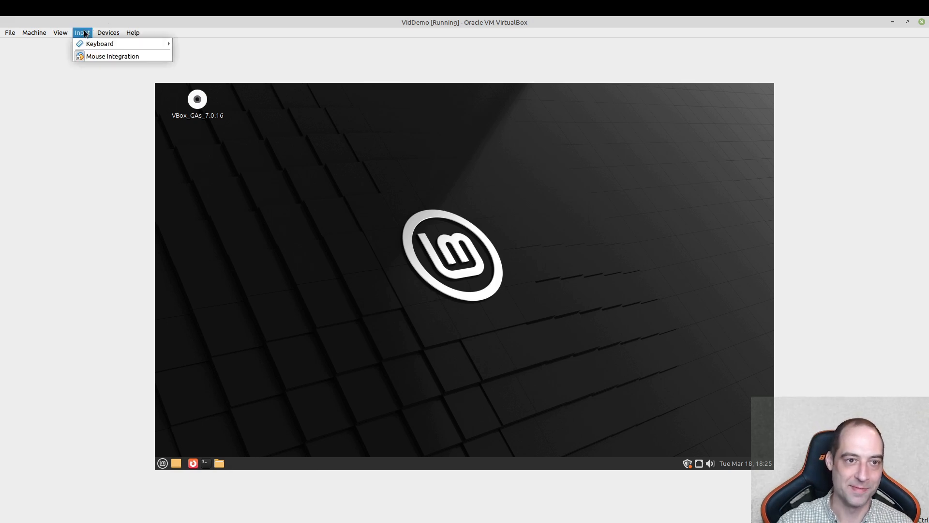
{"action": "mouse_move", "coordinate": [112, 34]}
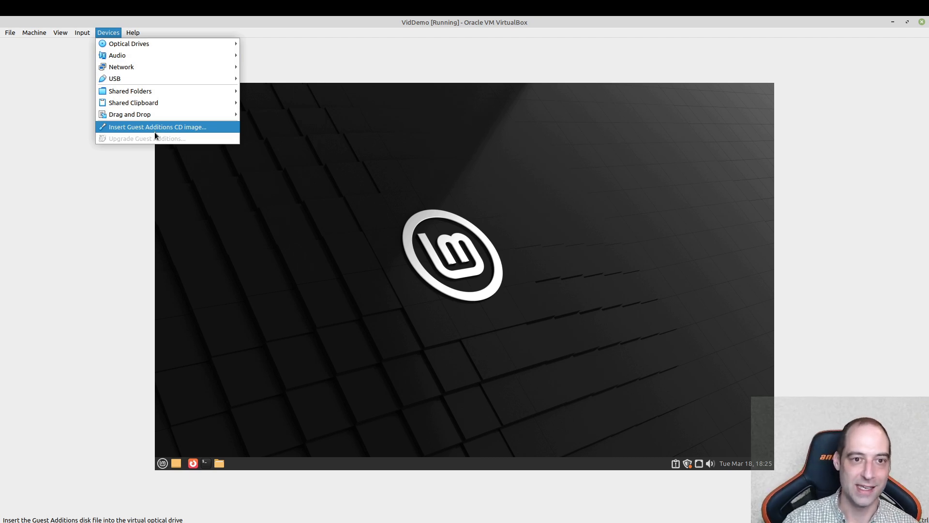
{"action": "left_click", "coordinate": [155, 131]}
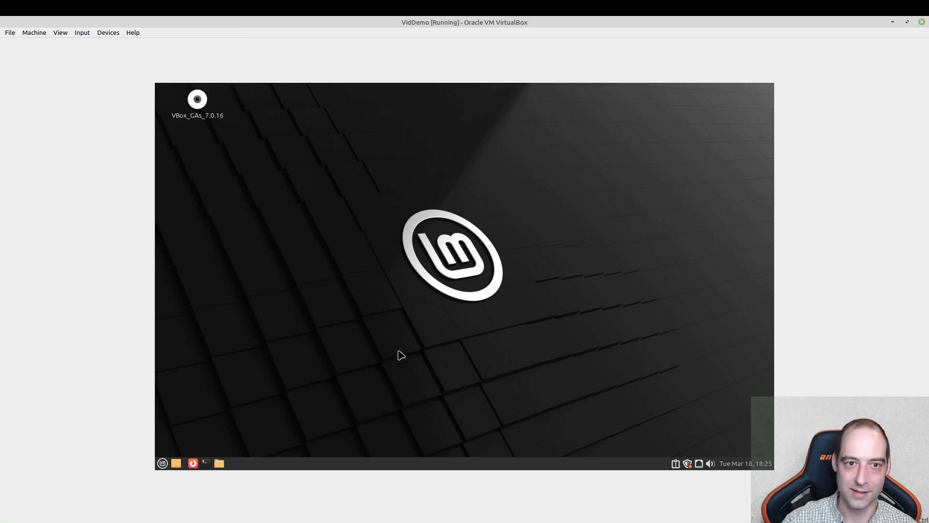
{"action": "double_click", "coordinate": [195, 106]}
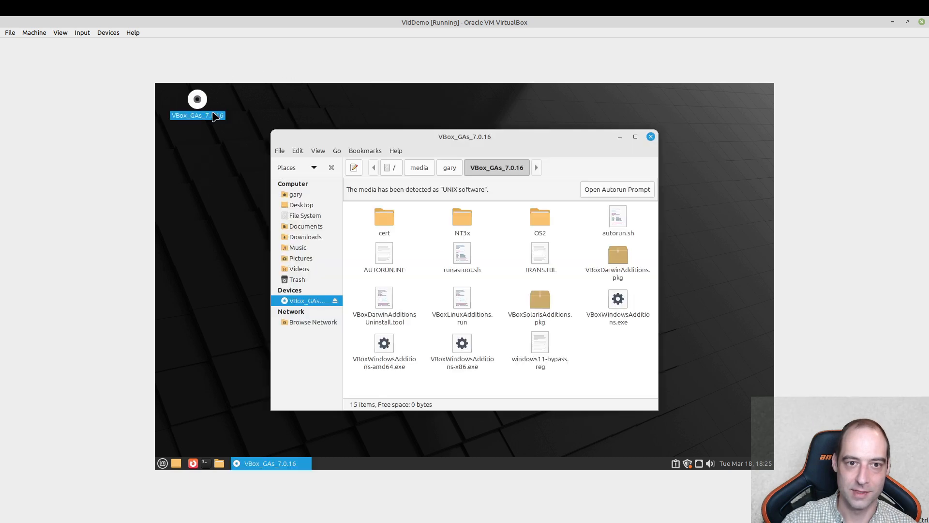
{"action": "left_click", "coordinate": [648, 136]}
{"action": "left_click", "coordinate": [536, 436]}
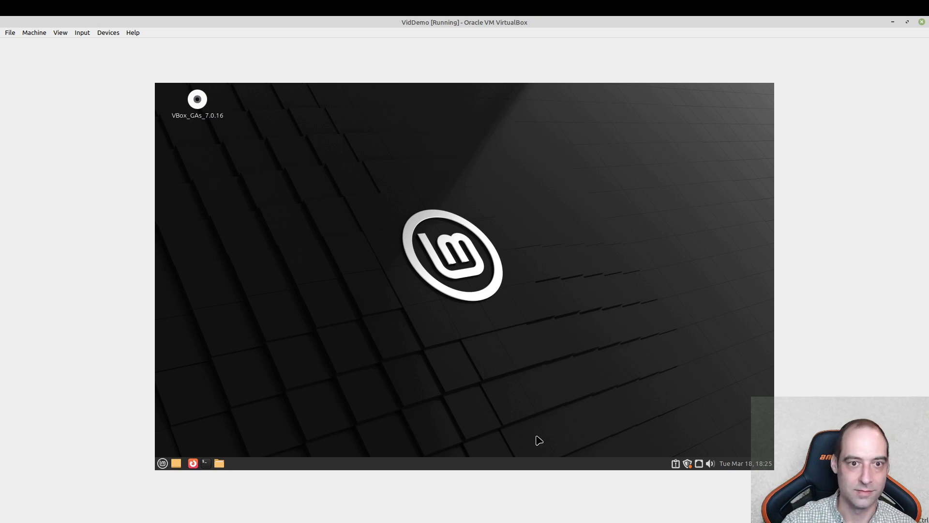
{"action": "left_click", "coordinate": [105, 33]}
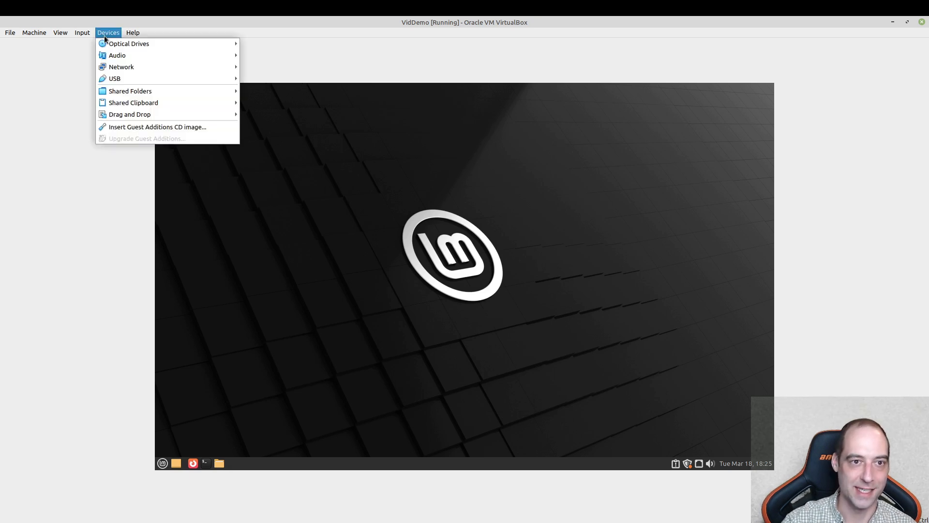
{"action": "left_click", "coordinate": [121, 127]}
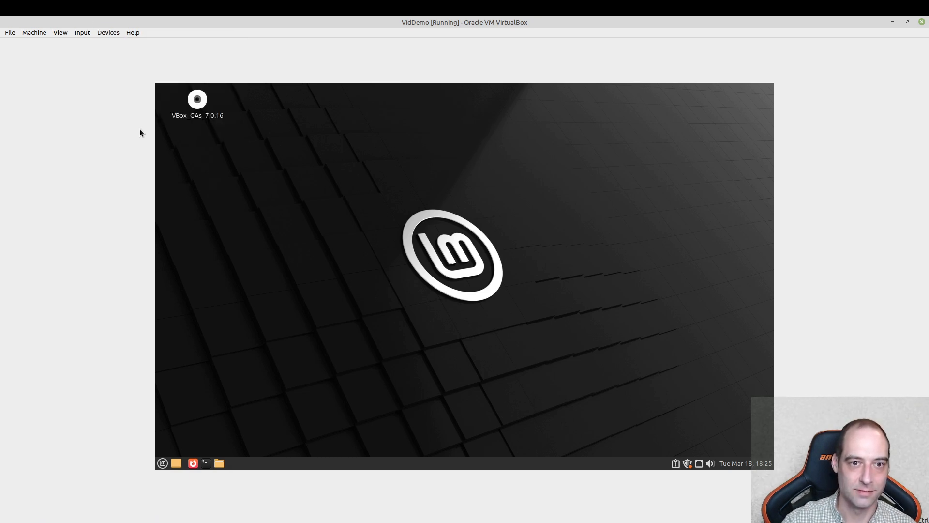
{"action": "double_click", "coordinate": [199, 115]}
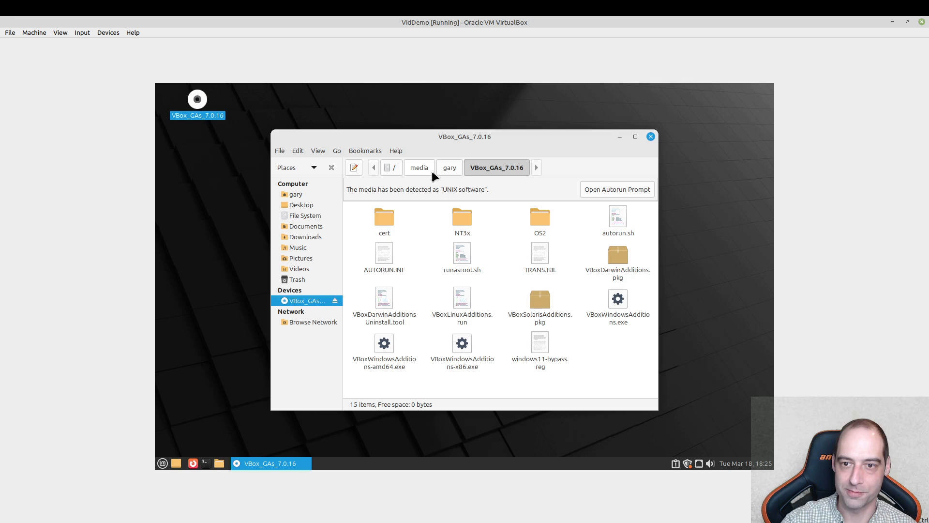
{"action": "left_click", "coordinate": [650, 137]}
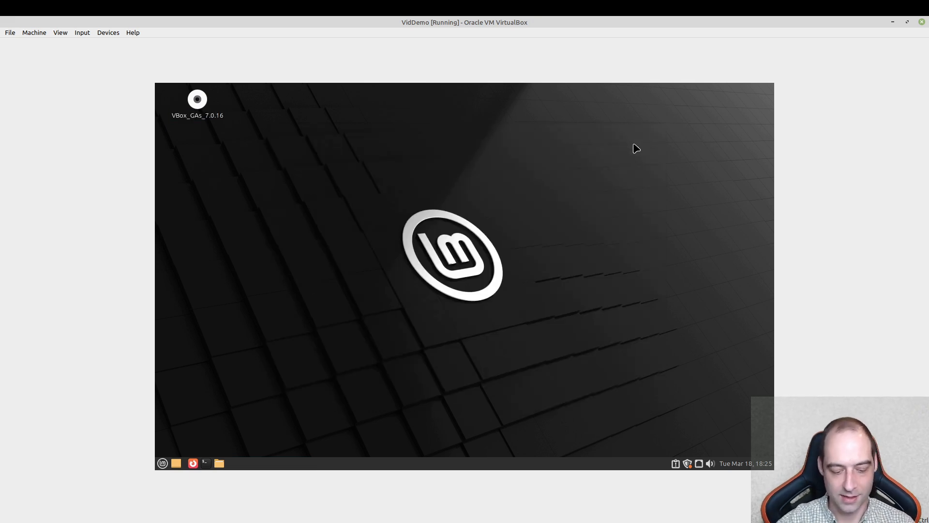
- Open a terminal in the virtual machine and zoom in on its text
{"action": "key", "text": "ctrl+alt+t"}
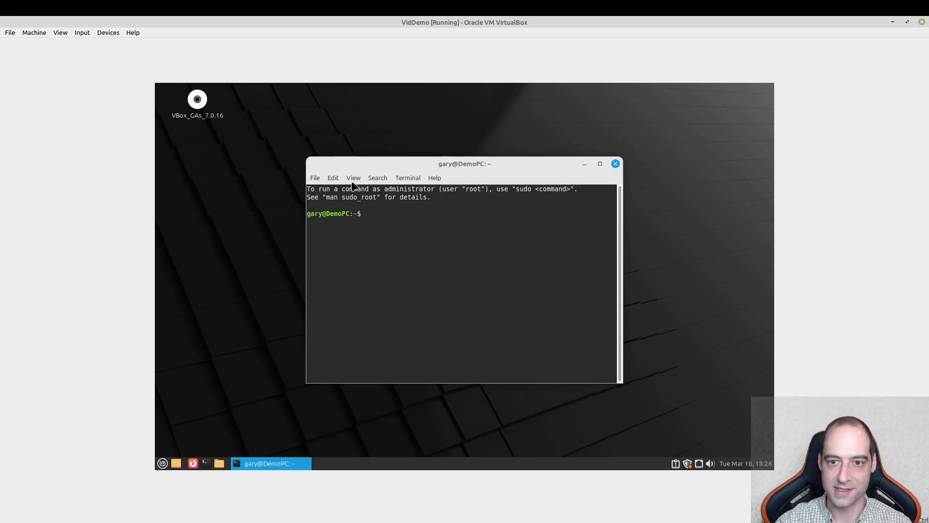
{"action": "left_click", "coordinate": [409, 180]}
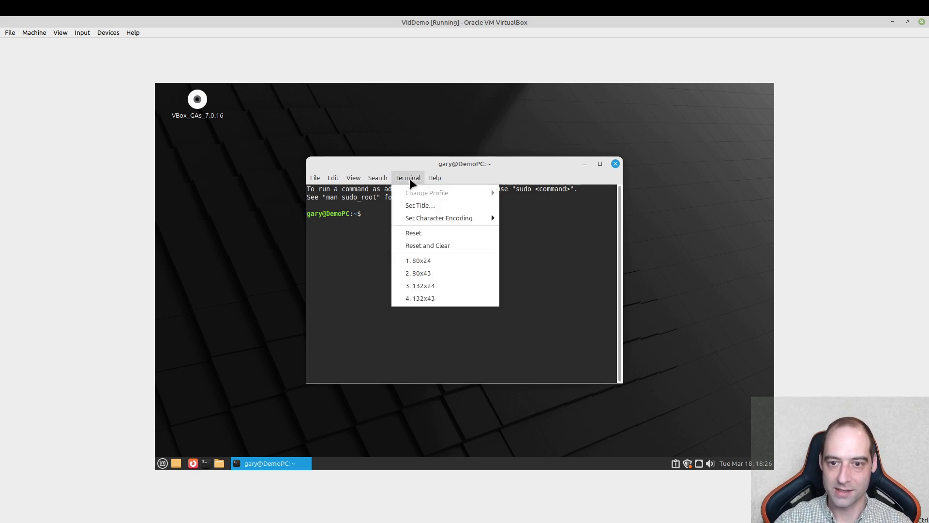
{"action": "mouse_move", "coordinate": [352, 183]}
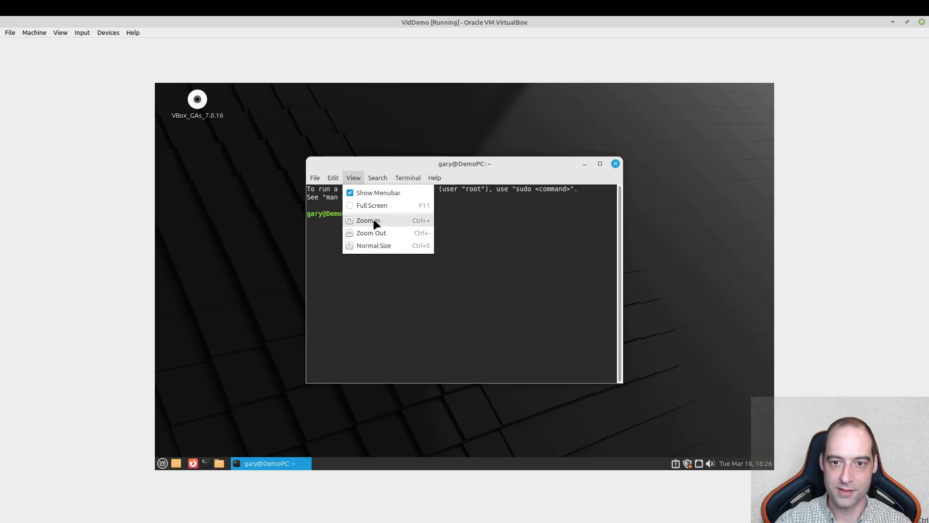
{"action": "key", "text": "Escape"}
- Look through the General and Title and Command settings of the terminal's Default profile, and close the profile editor
{"action": "left_click", "coordinate": [378, 179]}
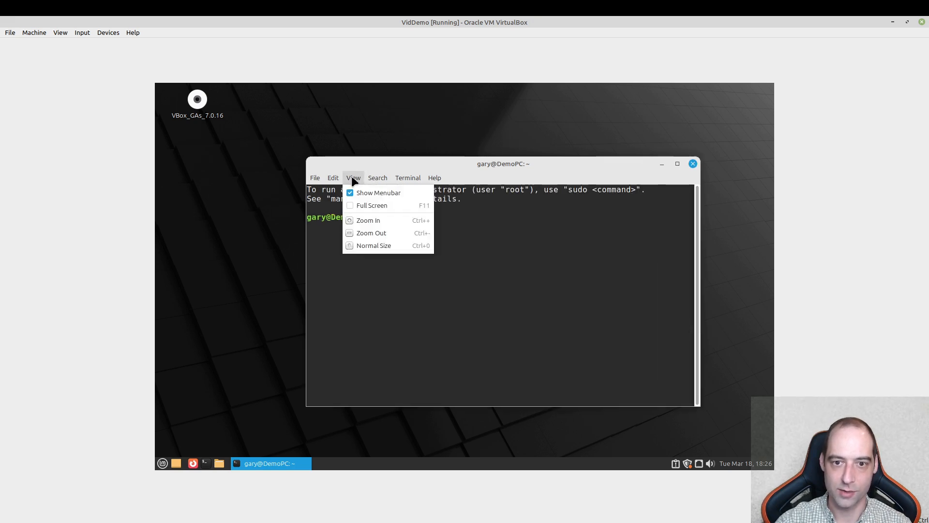
{"action": "mouse_move", "coordinate": [335, 180]}
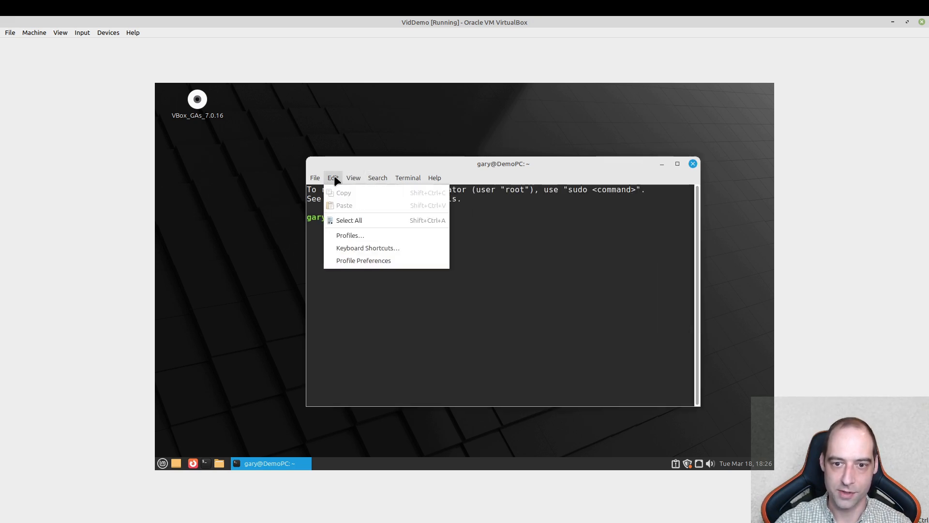
{"action": "left_click", "coordinate": [354, 261]}
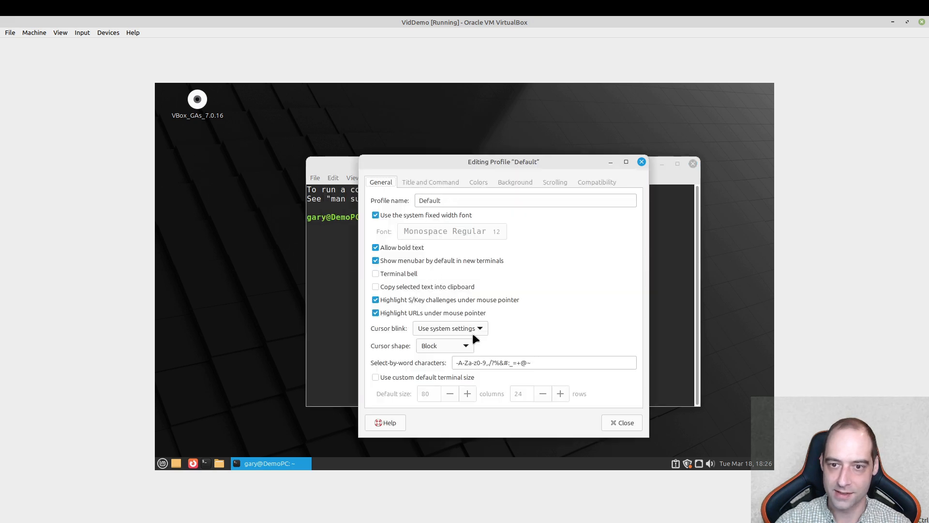
{"action": "scroll", "coordinate": [472, 328], "scroll_direction": "down", "scroll_amount": 2}
{"action": "scroll", "coordinate": [474, 324], "scroll_direction": "up", "scroll_amount": 2}
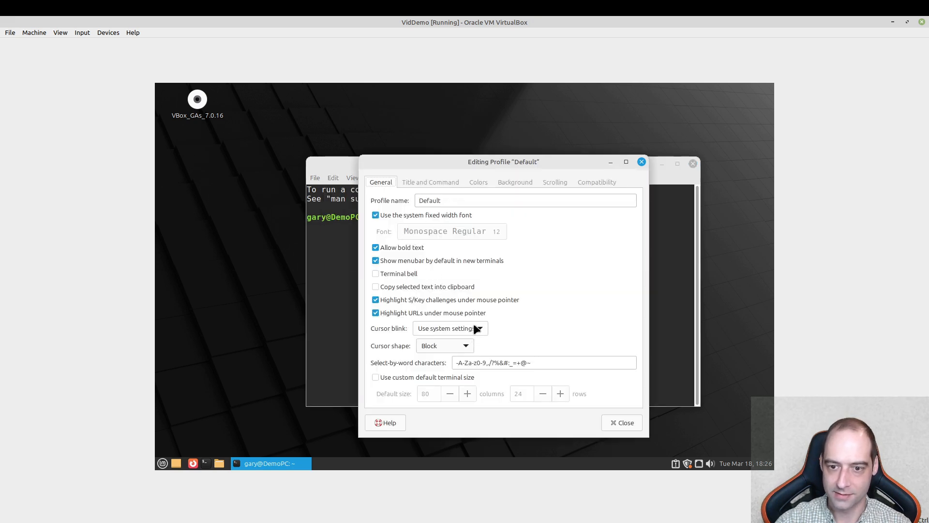
{"action": "left_click", "coordinate": [430, 181]}
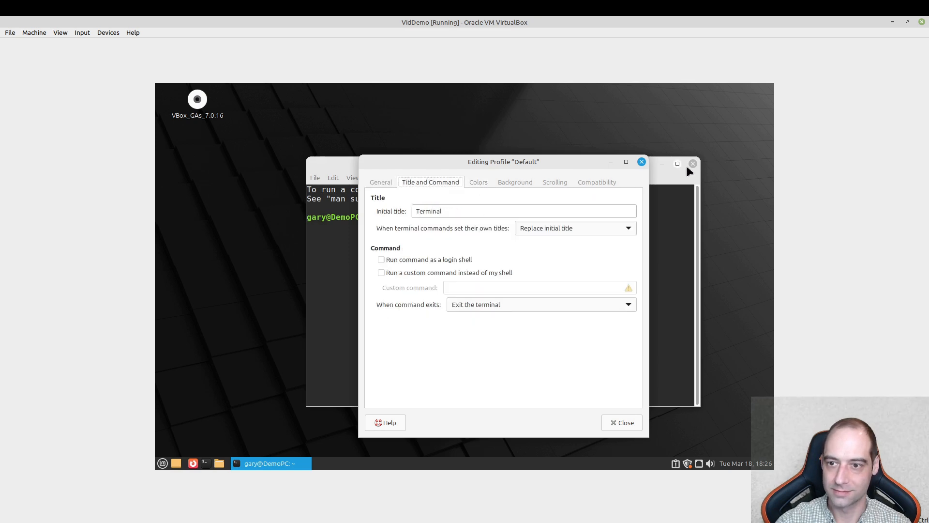
{"action": "left_click", "coordinate": [642, 162]}
- Examine the terminal's keyboard shortcuts for Zoom In and Zoom Out, and close the shortcut list
{"action": "left_click", "coordinate": [349, 178]}
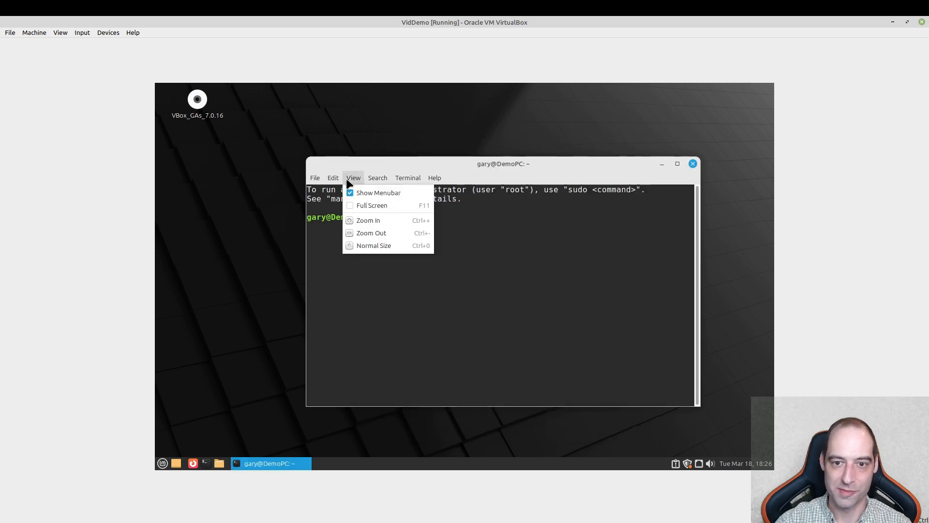
{"action": "mouse_move", "coordinate": [341, 179]}
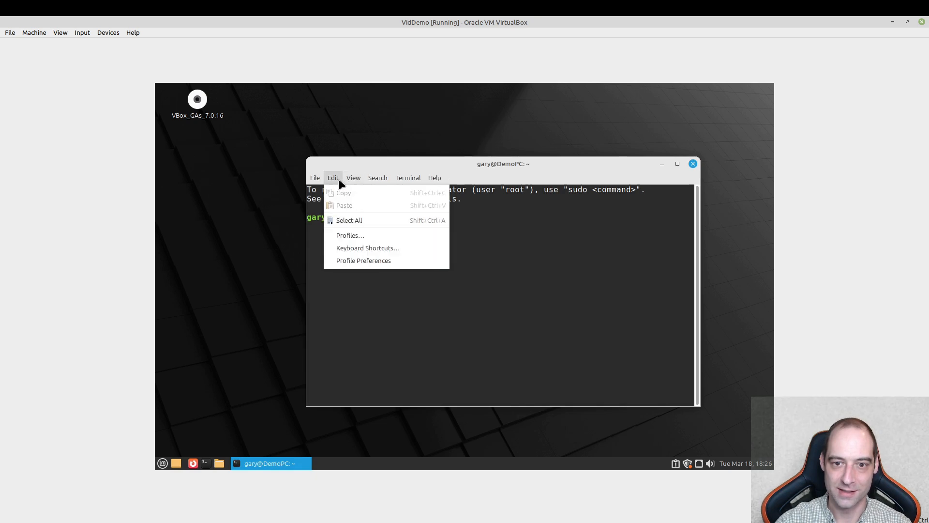
{"action": "left_click", "coordinate": [387, 249]}
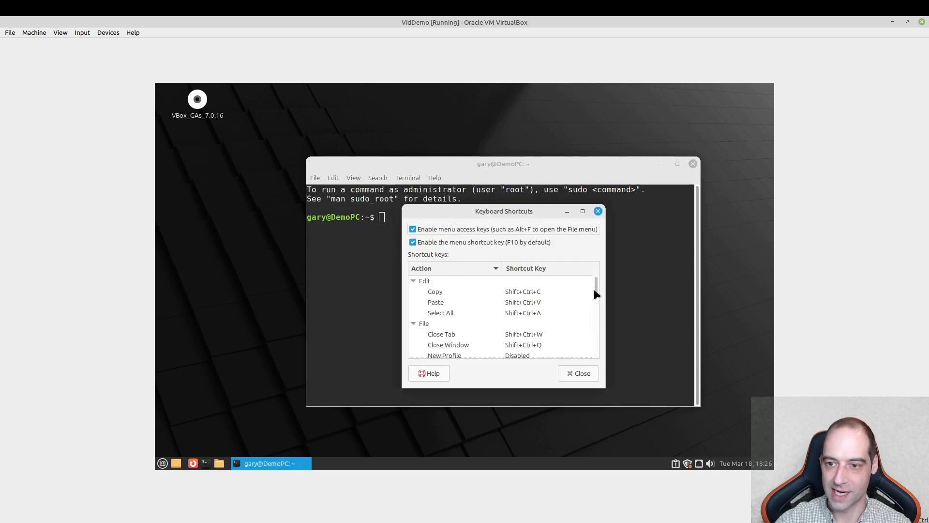
{"action": "left_click_drag", "start_coordinate": [597, 289], "coordinate": [590, 362]}
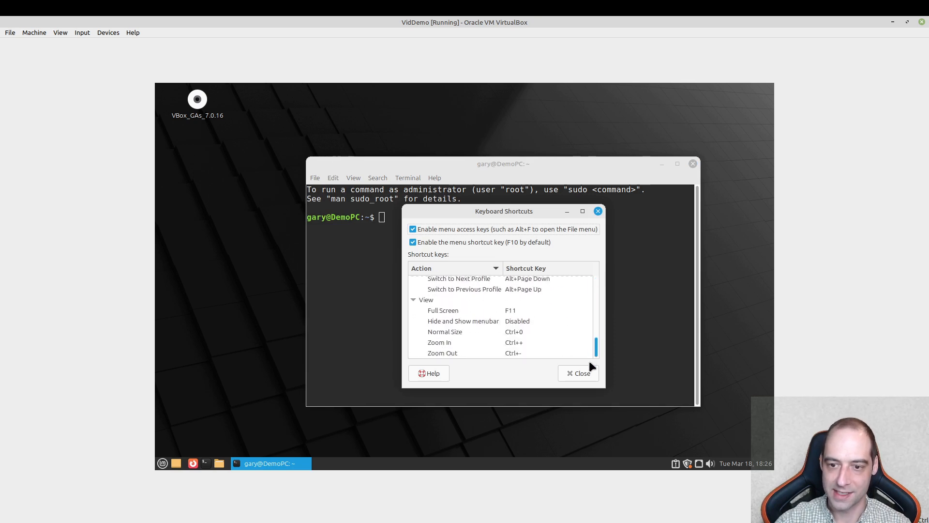
{"action": "left_click", "coordinate": [539, 345]}
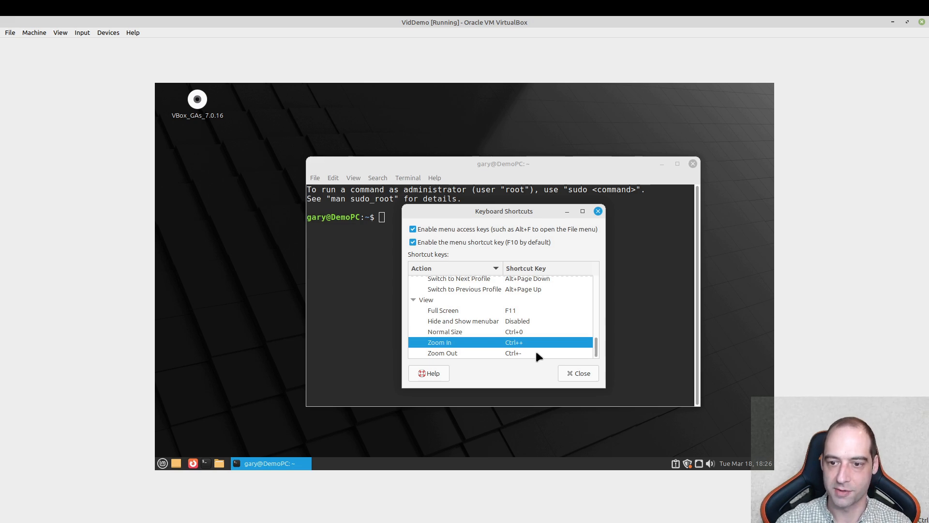
{"action": "left_click", "coordinate": [537, 353]}
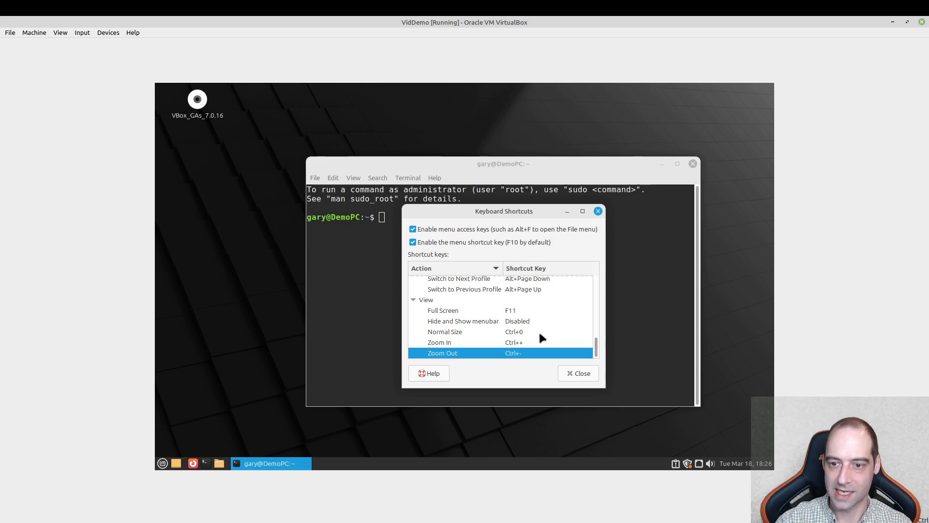
{"action": "left_click", "coordinate": [579, 374]}
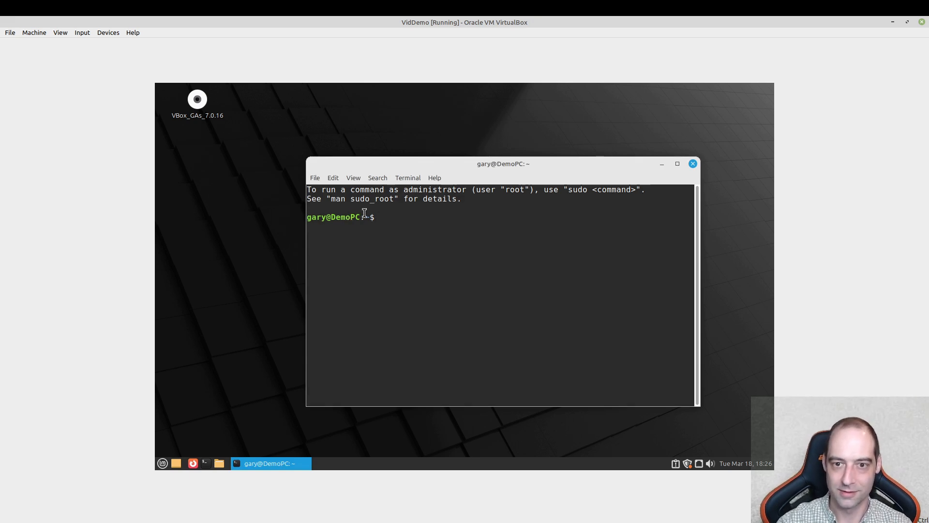
- Reassign the terminal's zoom shortcuts to the numeric keypad: Zoom In to Ctrl+KP + and Zoom Out to Ctrl+KP -
{"action": "left_click", "coordinate": [354, 179]}
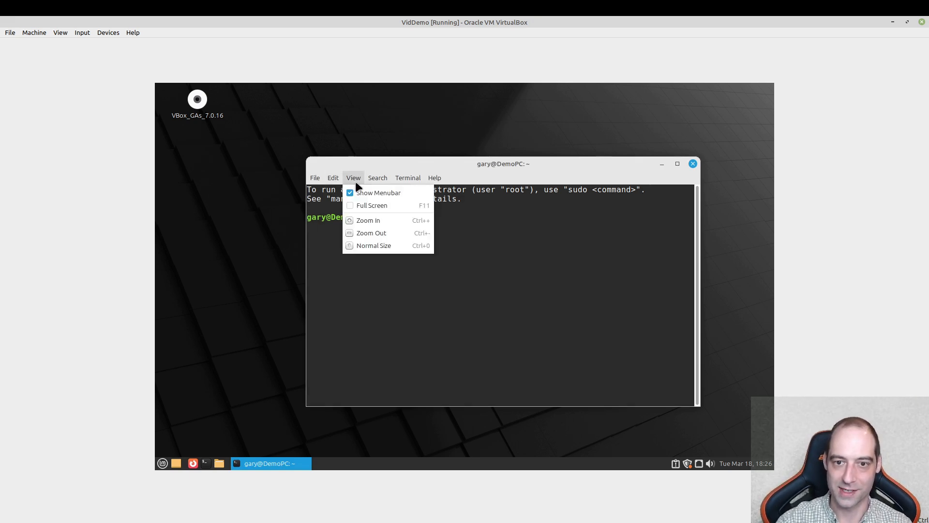
{"action": "mouse_move", "coordinate": [337, 180]}
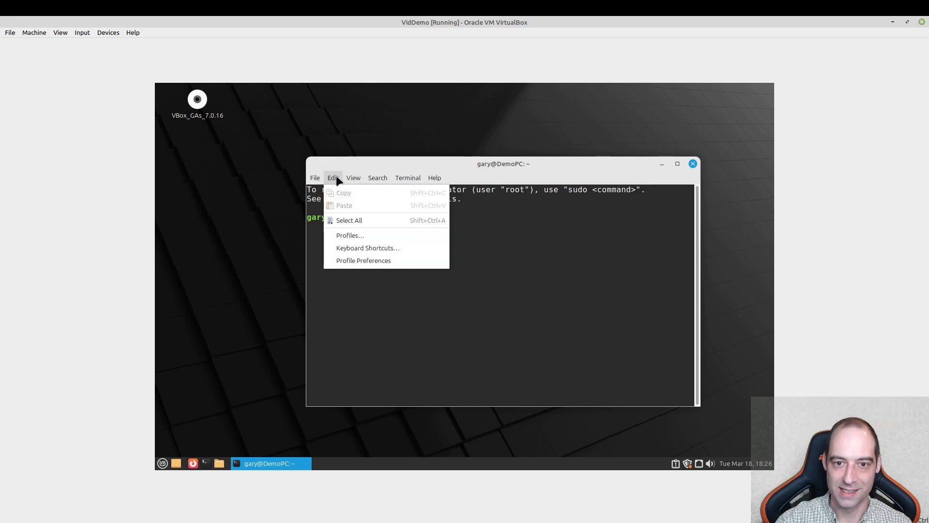
{"action": "left_click", "coordinate": [358, 247]}
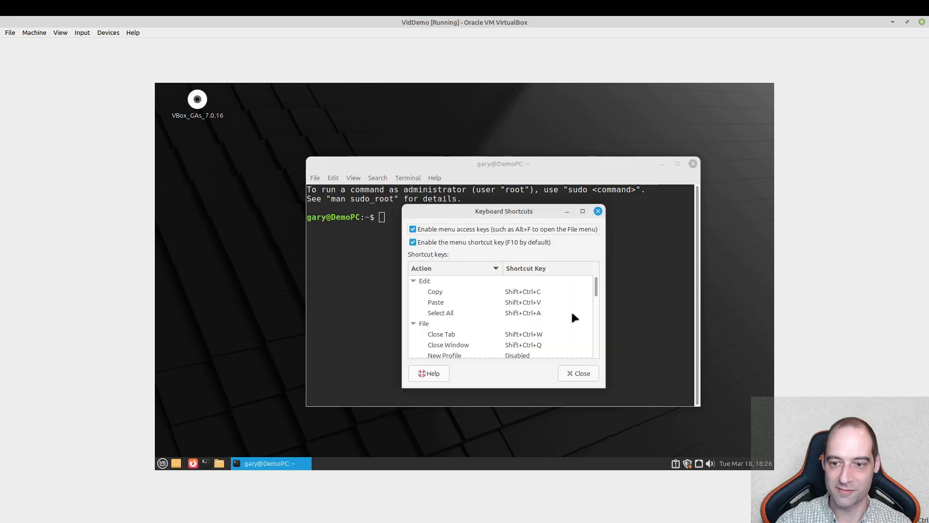
{"action": "left_click_drag", "start_coordinate": [599, 285], "coordinate": [608, 365]}
{"action": "left_click", "coordinate": [542, 343]}
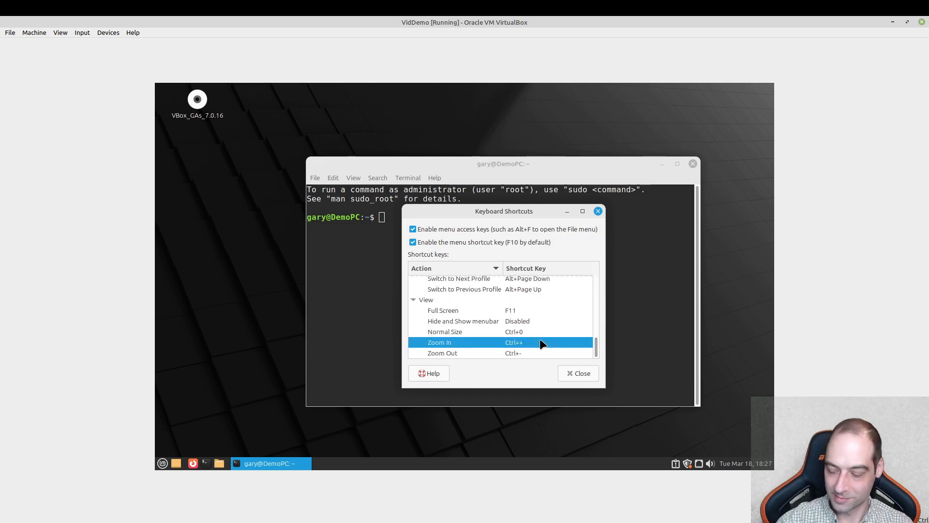
{"action": "left_click", "coordinate": [541, 343]}
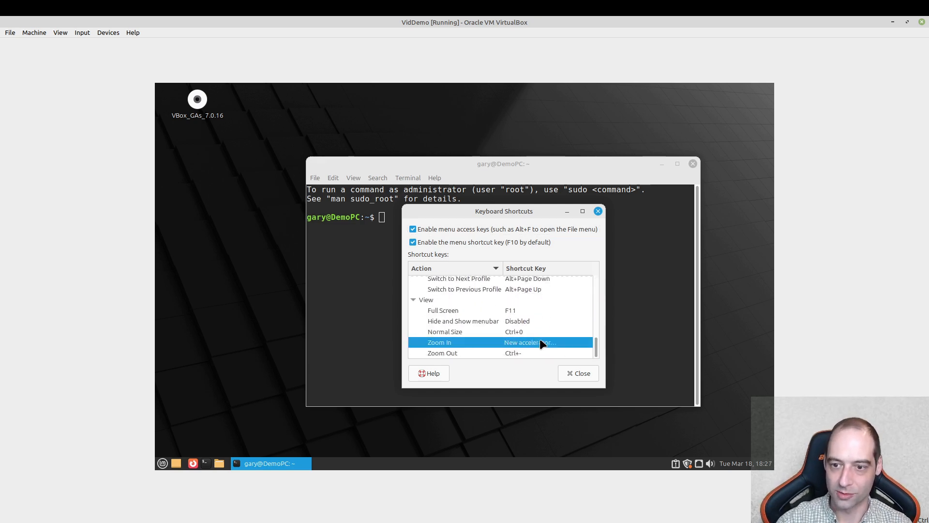
{"action": "key", "text": "ctrl+KP_Add"}
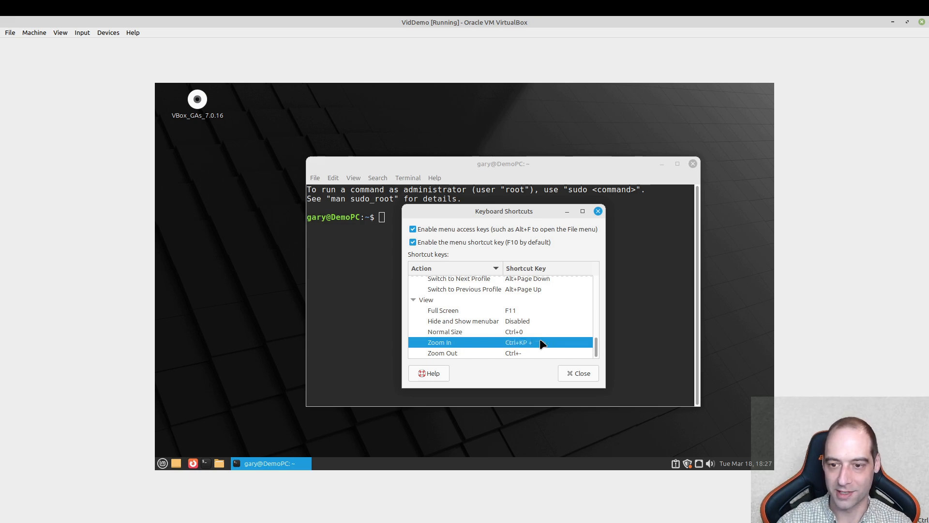
{"action": "left_click", "coordinate": [514, 354]}
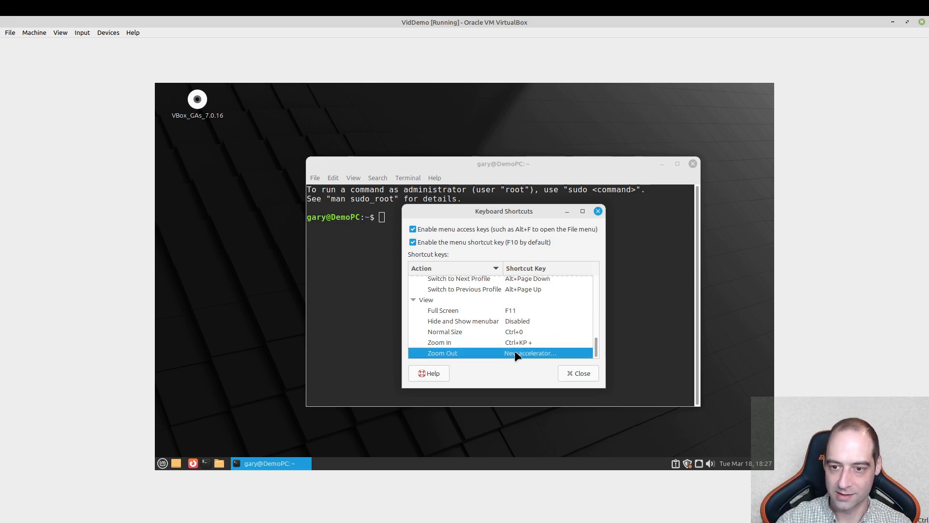
{"action": "key", "text": "ctrl+KP_Subtract"}
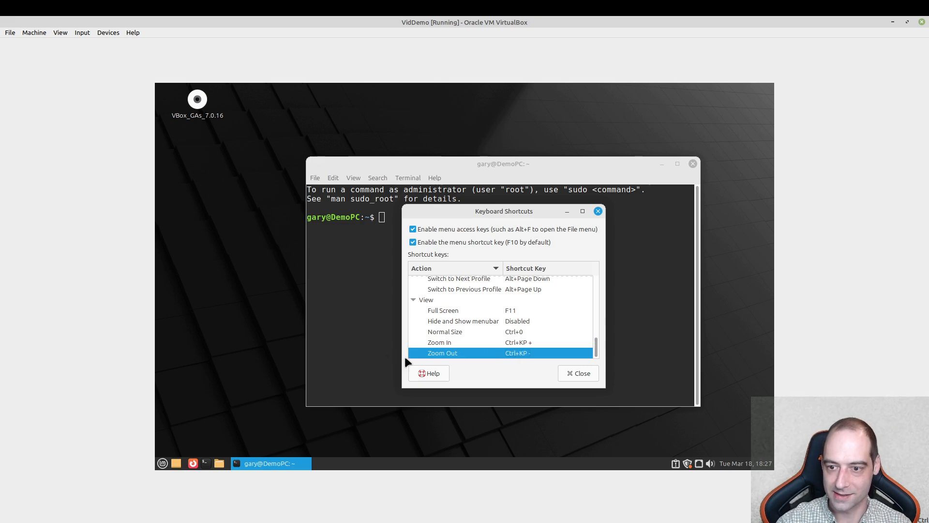
{"action": "left_click", "coordinate": [583, 373]}
- Close the terminal, open a new one, and enlarge its text by several zoom levels
{"action": "key", "text": "ctrl+d"}
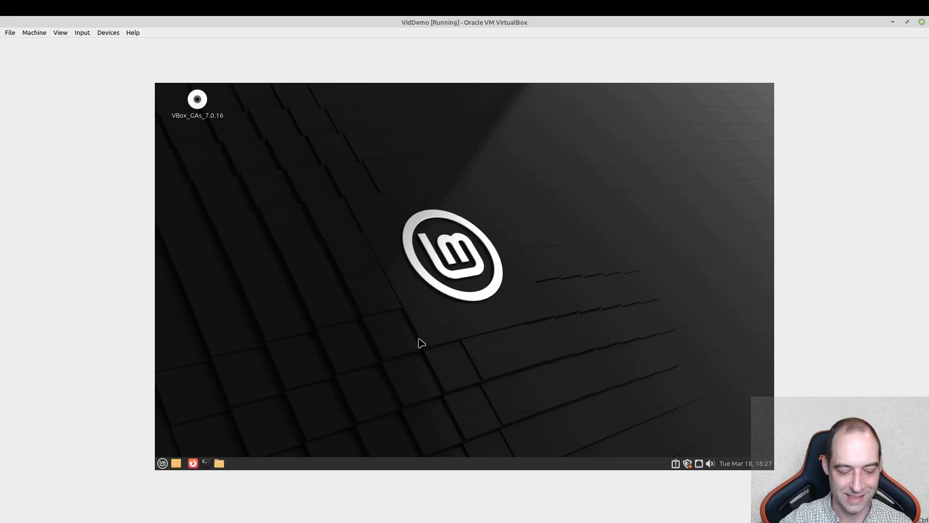
{"action": "key", "text": "ctrl+alt+t"}
{"action": "key", "text": "ctrl+KP_Add"}
{"action": "key", "text": "ctrl+KP_Add"}
{"action": "key", "text": "ctrl+KP_Add"}
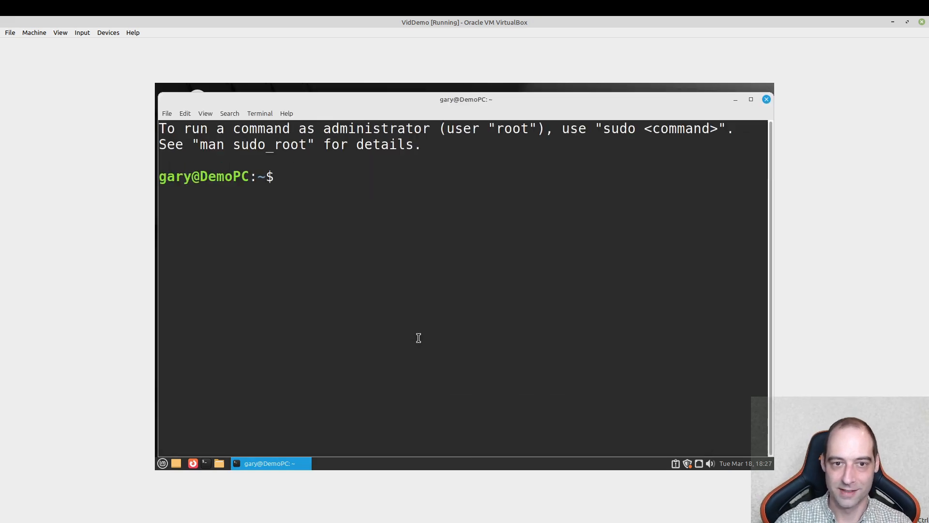
- Change to the VBox_GAs_7.0.16 directory under the user's folder in /media and list its files
{"action": "type", "text": "cd me"}
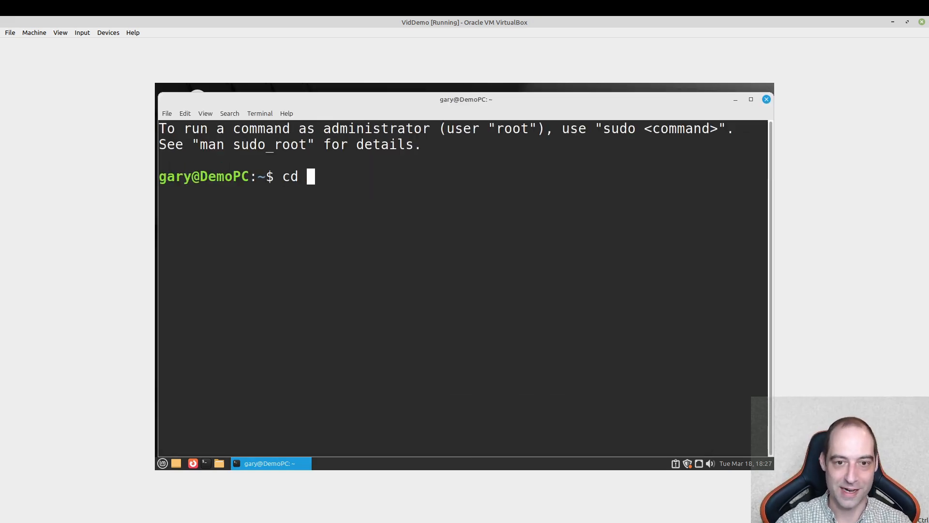
{"action": "key", "text": "BackSpace"}
{"action": "key", "text": "BackSpace"}
{"action": "type", "text": "/m"}
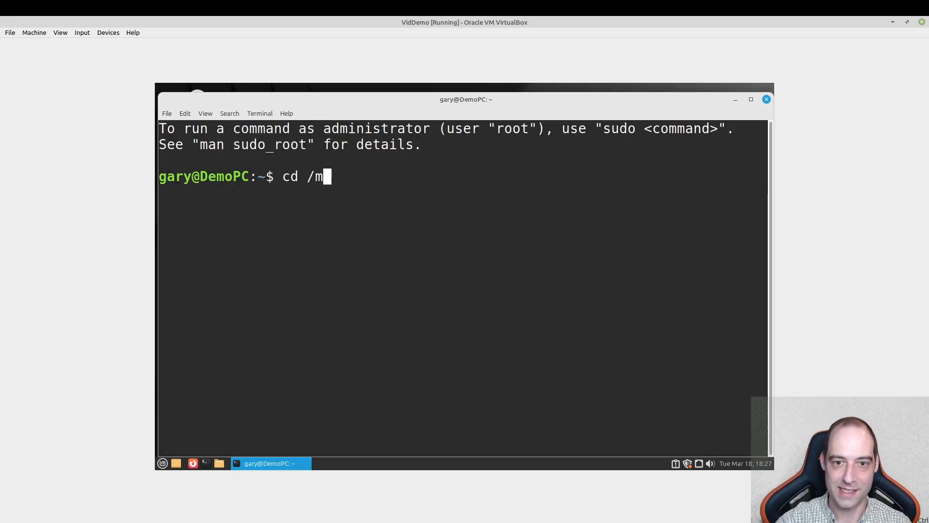
{"action": "type", "text": "edia/gary/"}
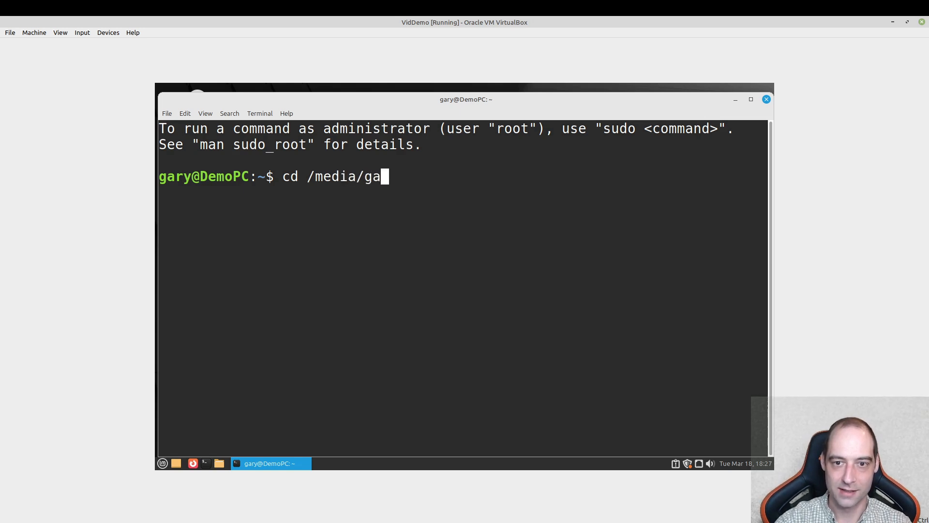
{"action": "type", "text": "V"}
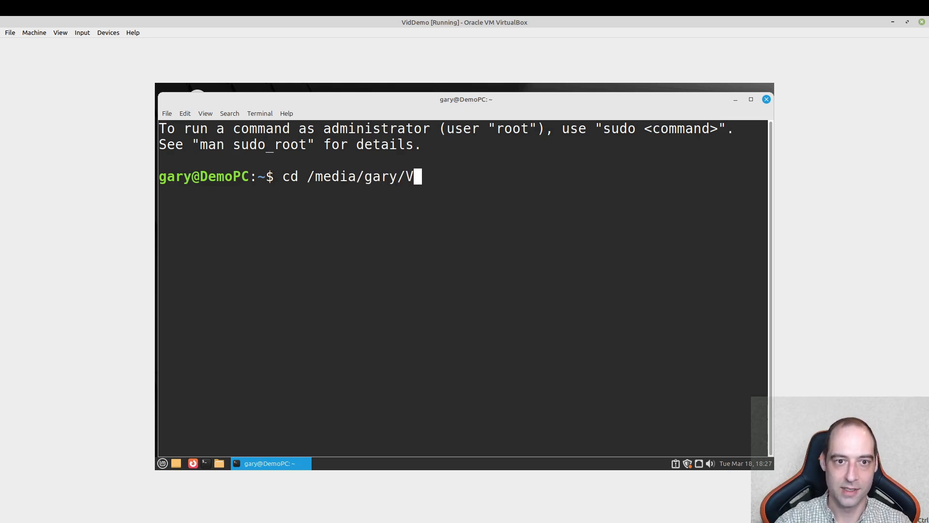
{"action": "key", "text": "Tab"}
{"action": "key", "text": "Return"}
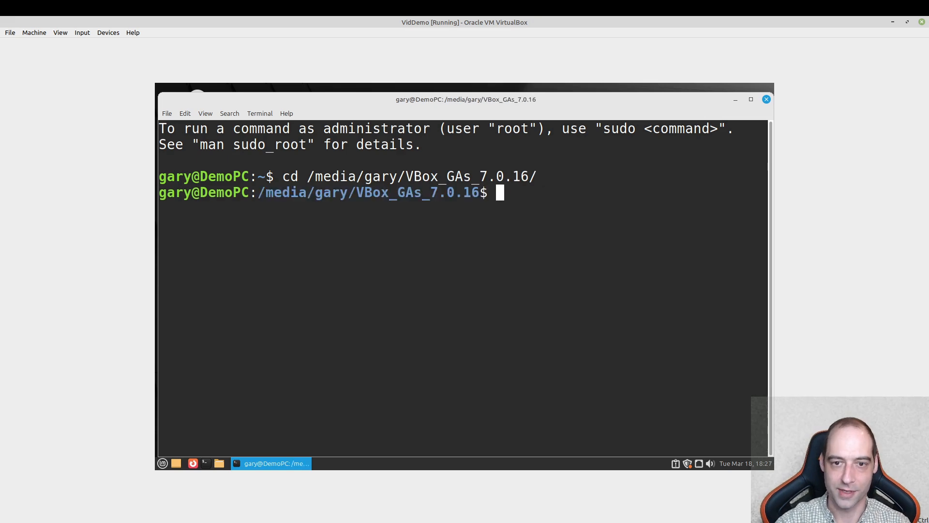
{"action": "type", "text": "ls"}
{"action": "key", "text": "Return"}
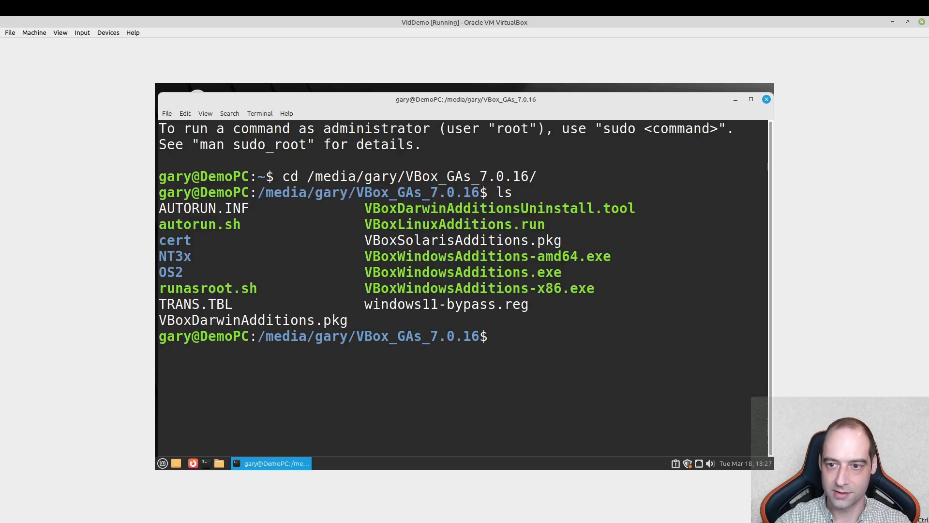
- Run ./autorun.sh from the Guest Additions disc and authorize the installation with the account password, re-entering it when asked
{"action": "type", "text": "./"}
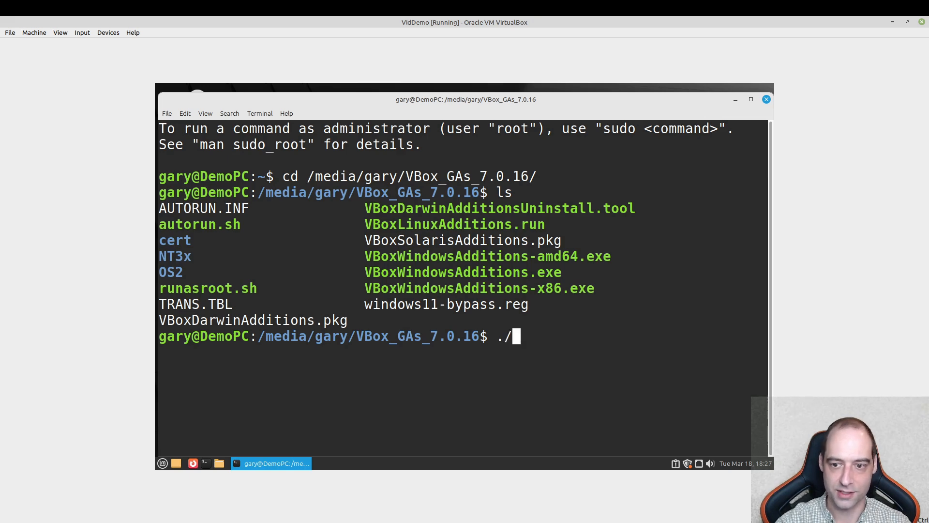
{"action": "type", "text": "aut"}
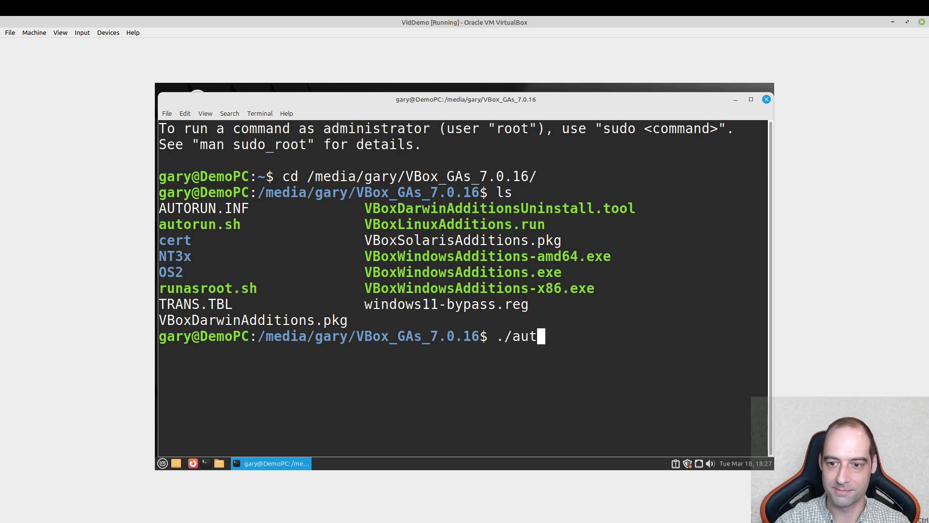
{"action": "key", "text": "Tab"}
{"action": "key", "text": "Return"}
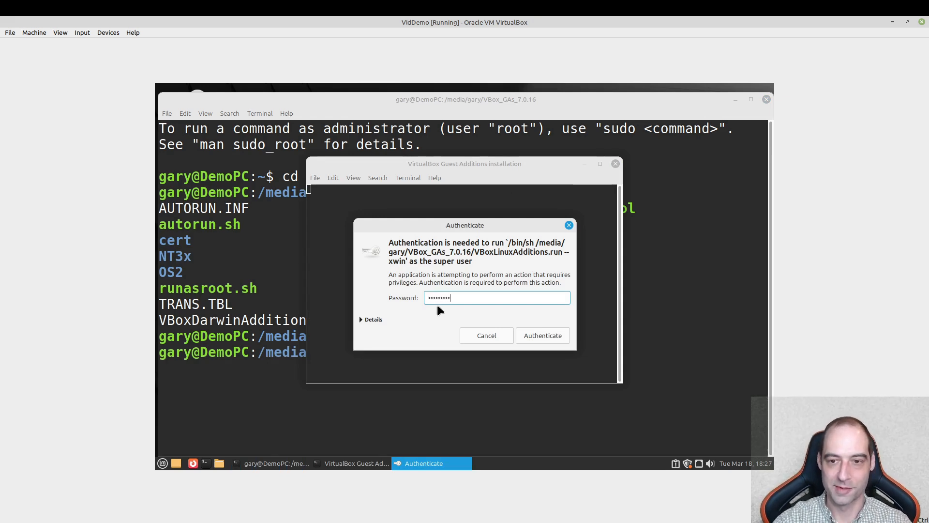
{"action": "key", "text": "Return"}
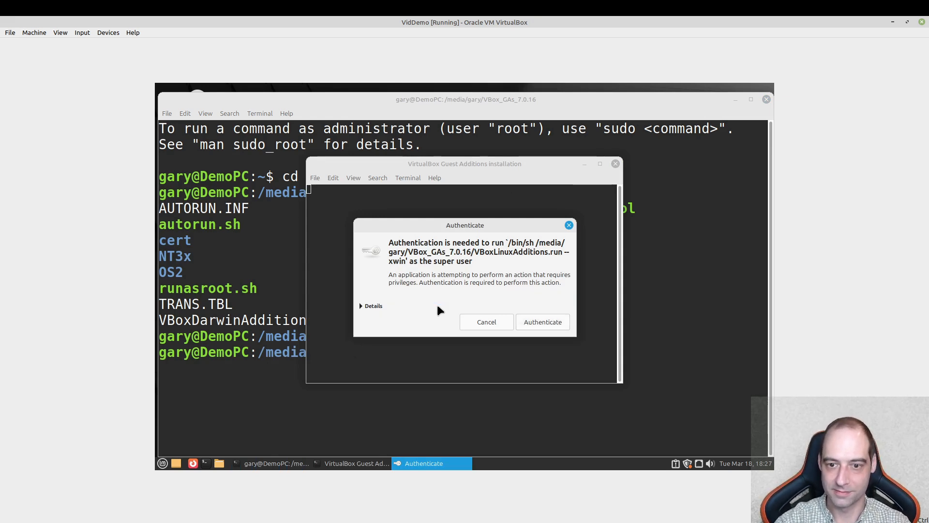
{"action": "type", "text": "••••••••"}
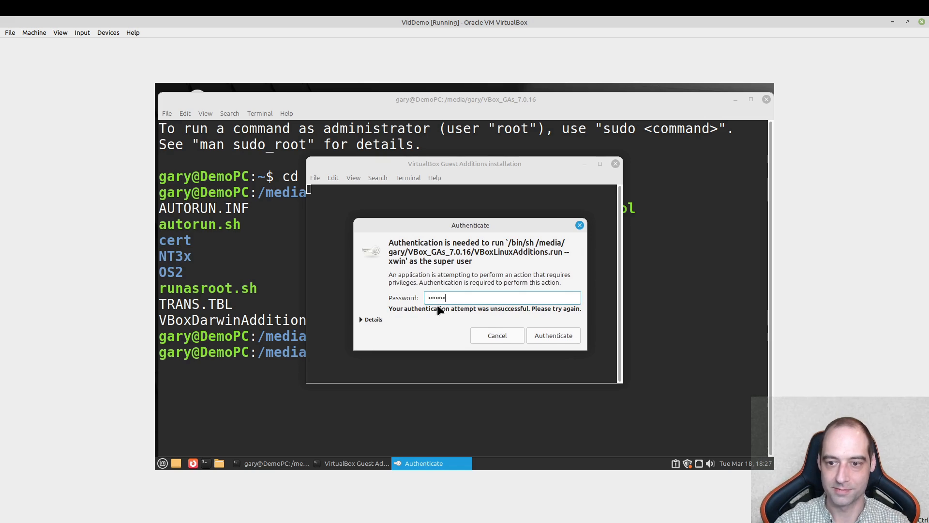
{"action": "key", "text": "Return"}
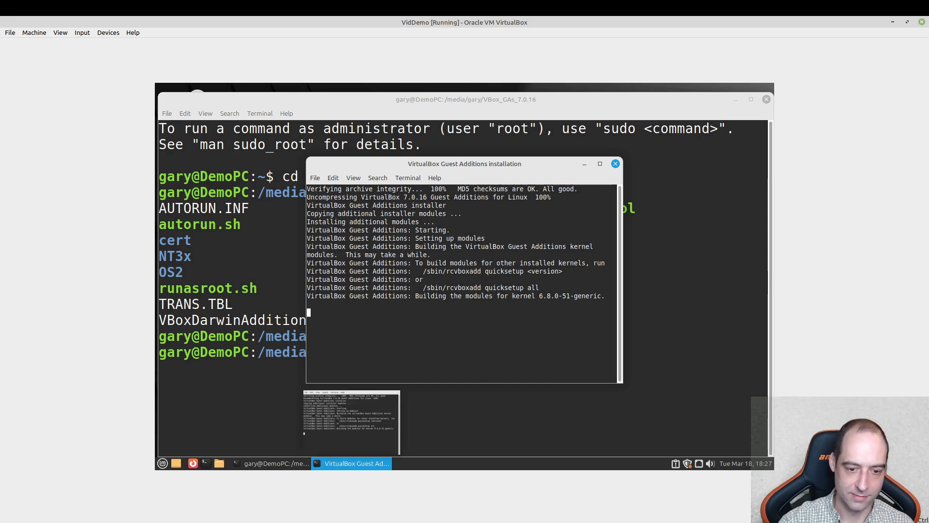
- Examine VidDemo's General, System, Network and Shared Folders settings in the VirtualBox Manager, including the shared clipboard, drag-and-drop, description and encryption options
{"action": "left_click", "coordinate": [291, 522]}
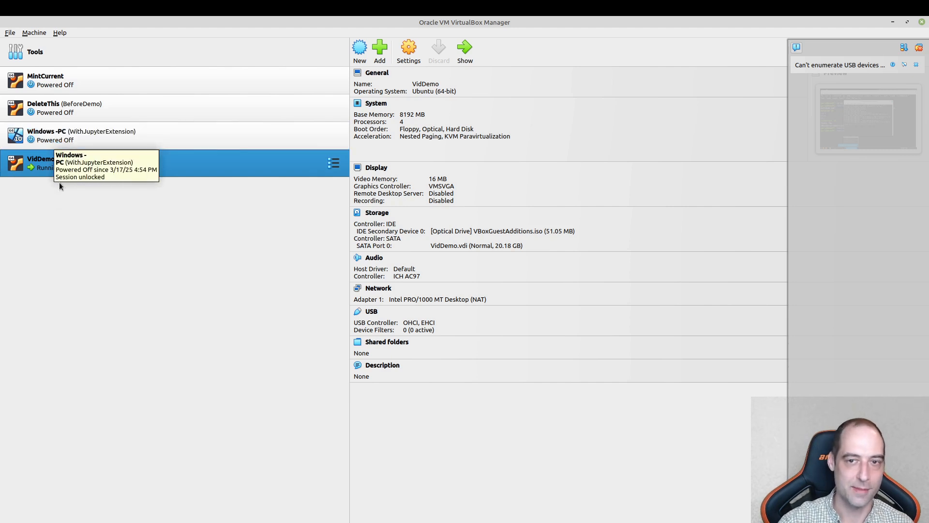
{"action": "left_click", "coordinate": [409, 54]}
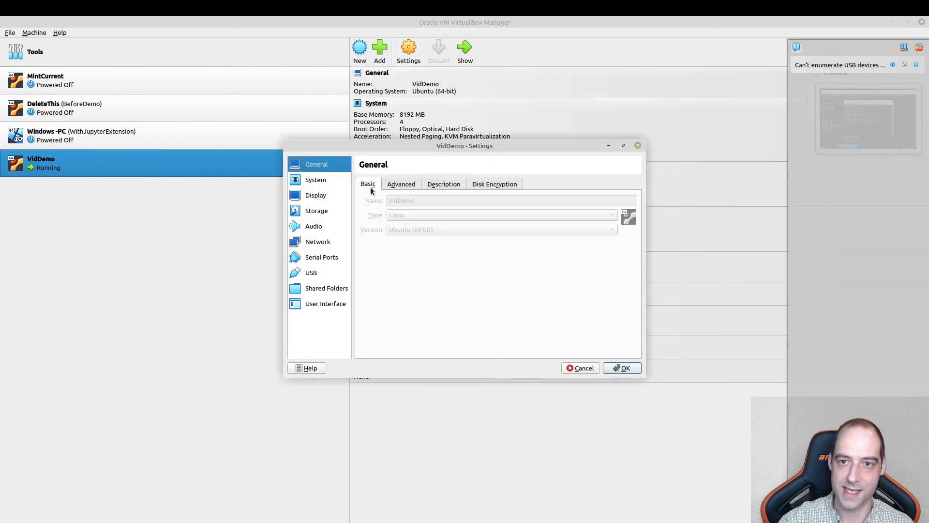
{"action": "left_click", "coordinate": [401, 186]}
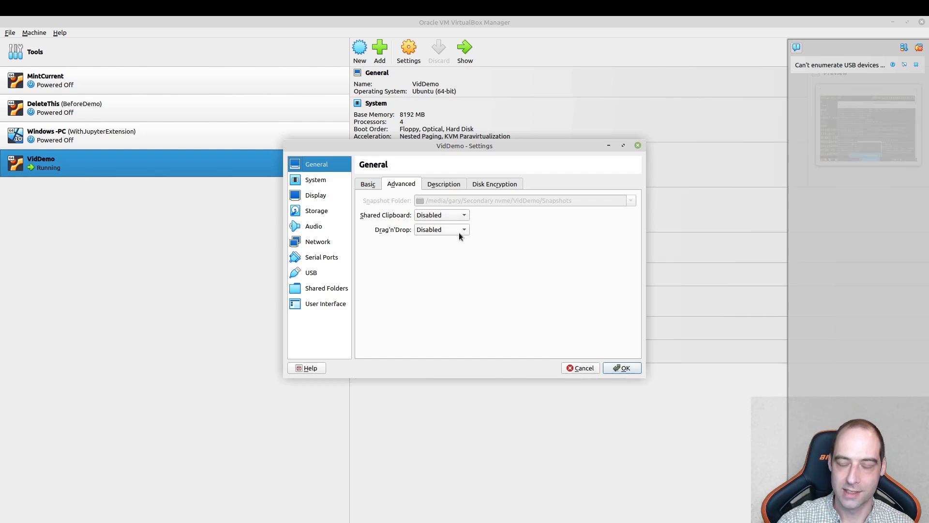
{"action": "mouse_move", "coordinate": [460, 234]}
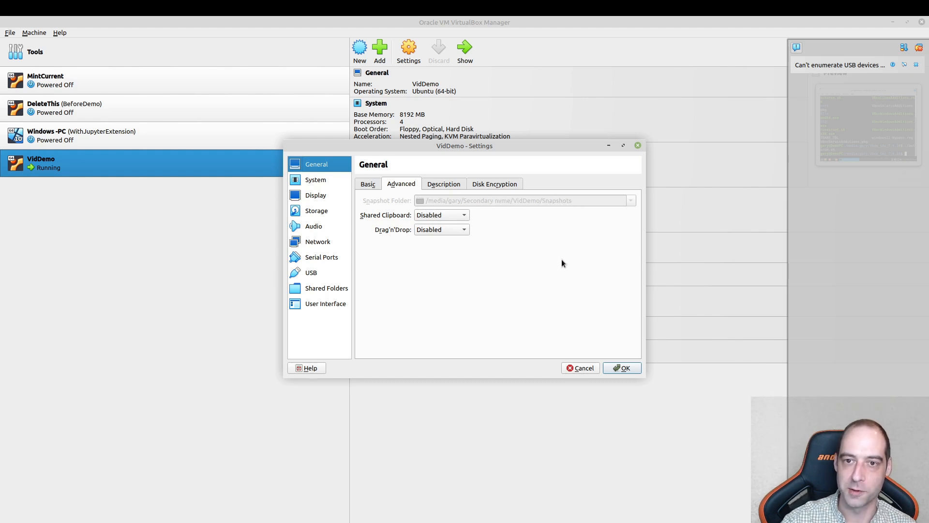
{"action": "left_click", "coordinate": [449, 185]}
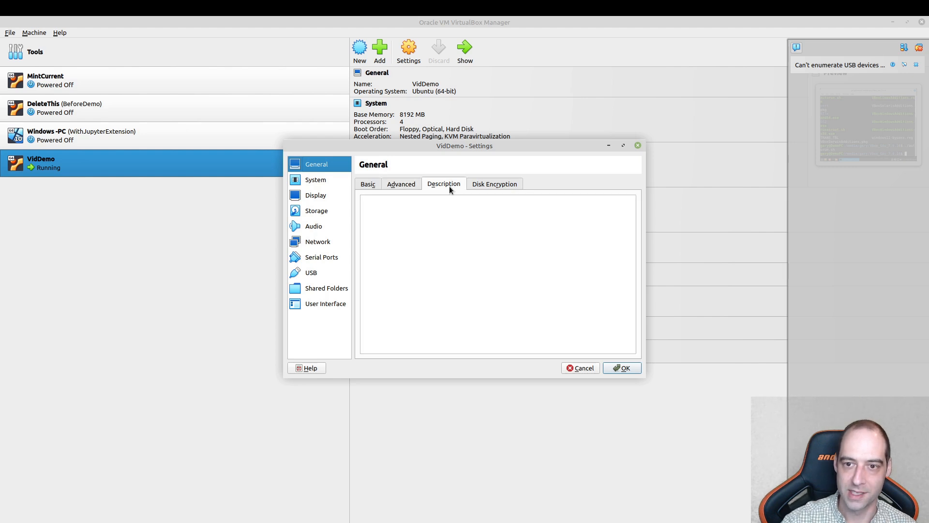
{"action": "left_click", "coordinate": [493, 184]}
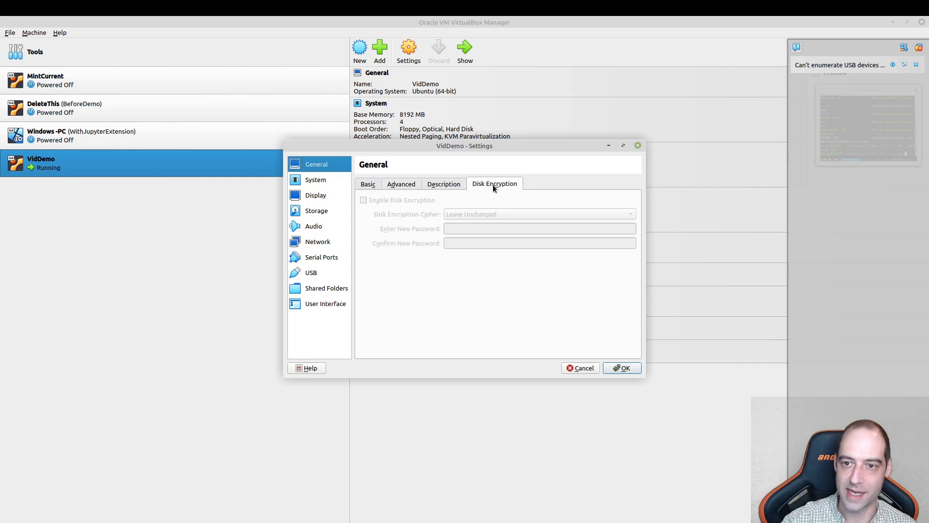
{"action": "left_click", "coordinate": [332, 183]}
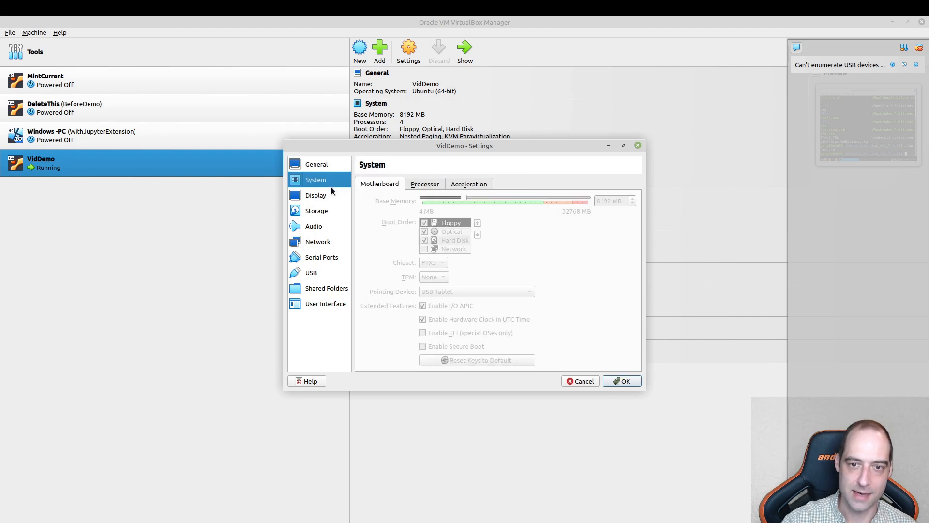
{"action": "left_click", "coordinate": [315, 244]}
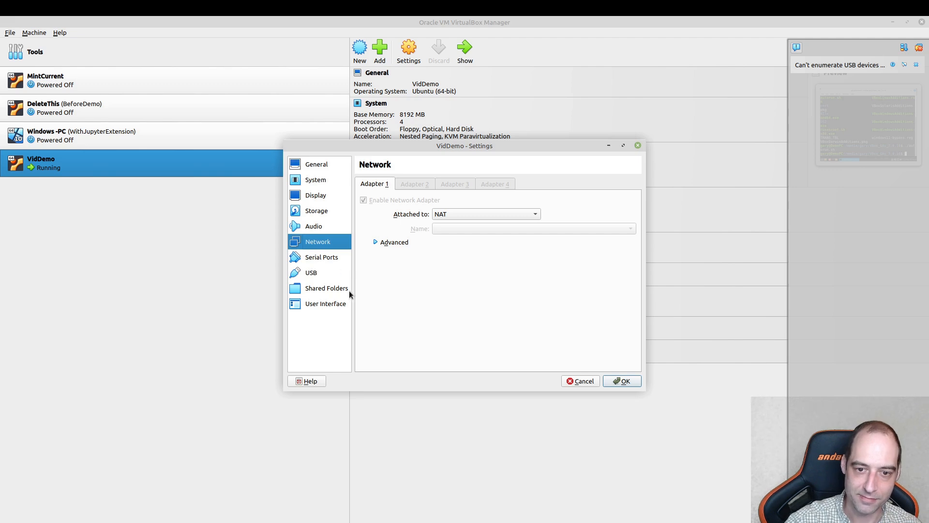
{"action": "left_click", "coordinate": [336, 290]}
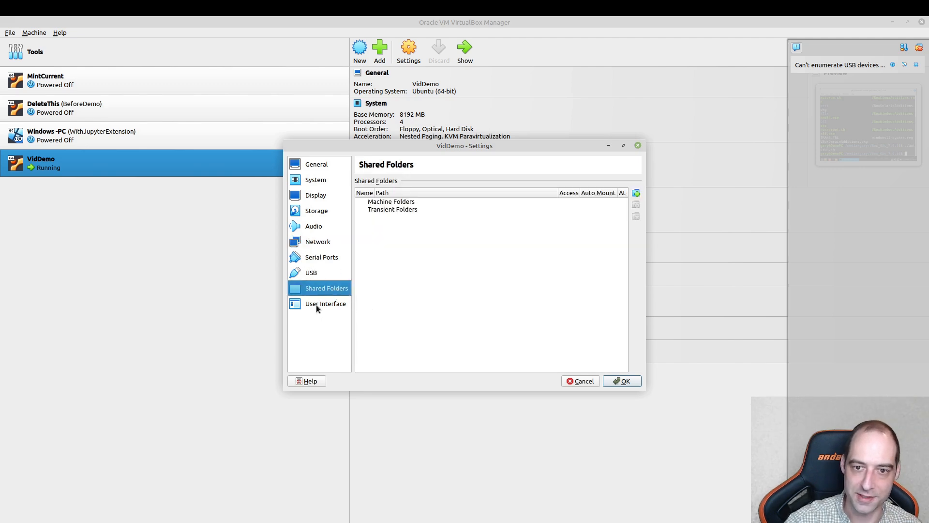
{"action": "left_click", "coordinate": [624, 381]}
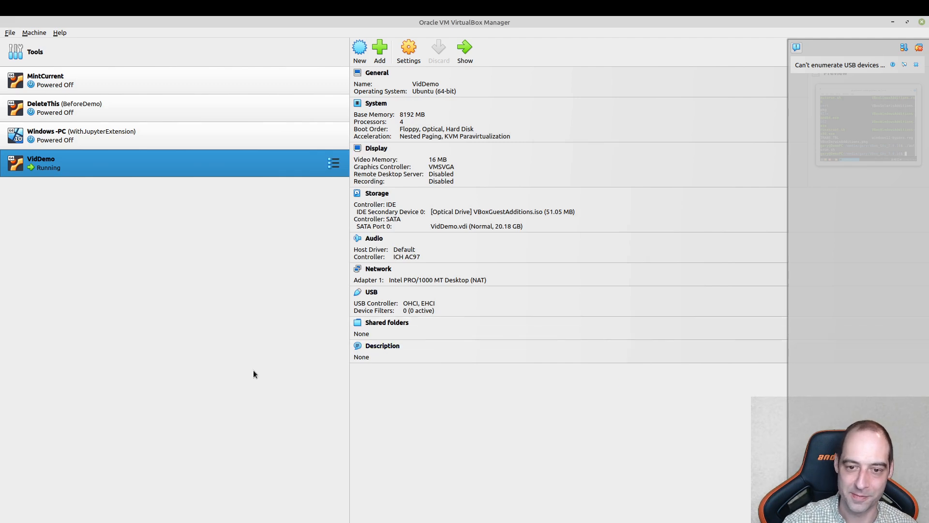
- Return to the running VidDemo machine, reduce the terminal's text by two zoom levels, and move the terminal toward the desktop's centre
{"action": "key", "text": "alt+Tab"}
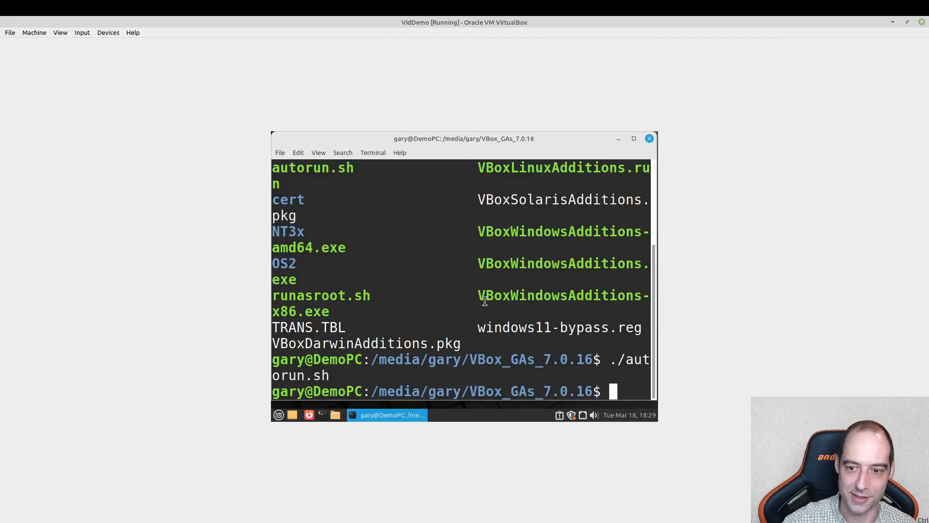
{"action": "key", "text": "ctrl+minus"}
{"action": "key", "text": "ctrl+minus"}
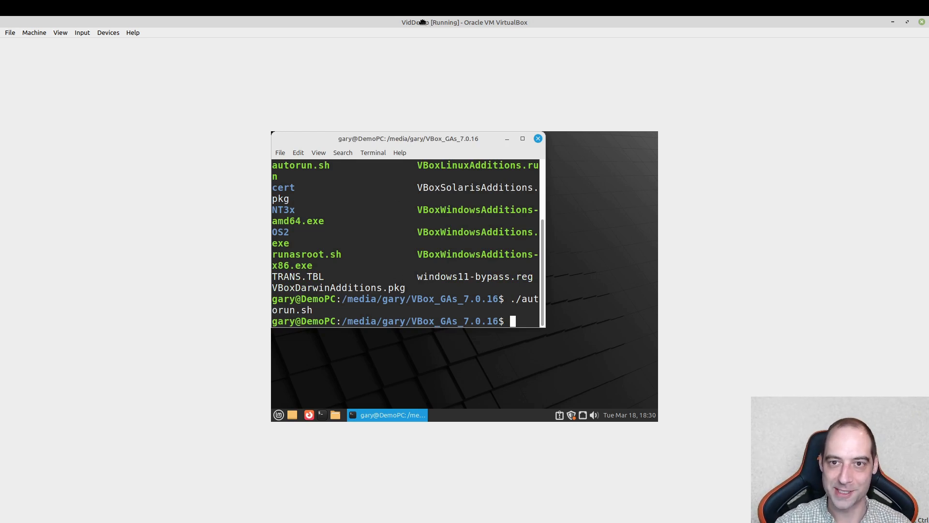
{"action": "left_click_drag", "start_coordinate": [423, 22], "coordinate": [448, 19]}
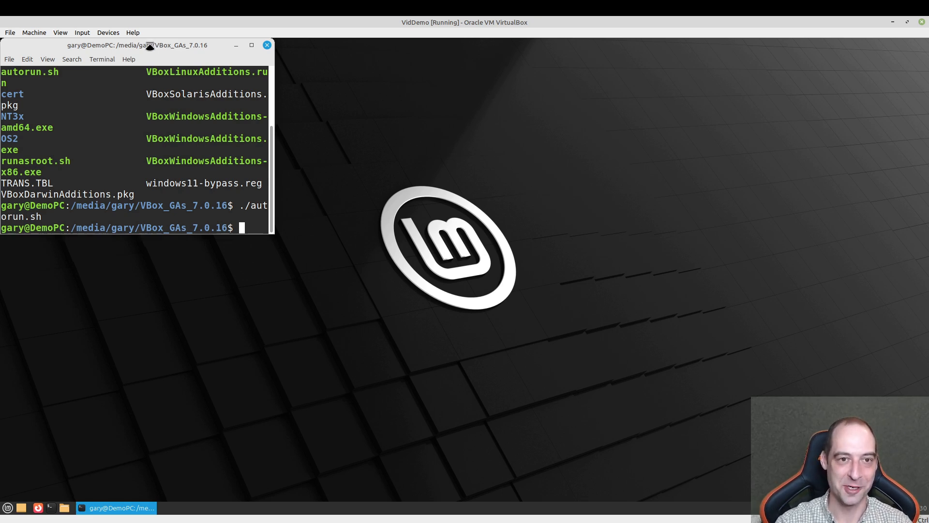
{"action": "left_click_drag", "start_coordinate": [153, 45], "coordinate": [438, 117]}
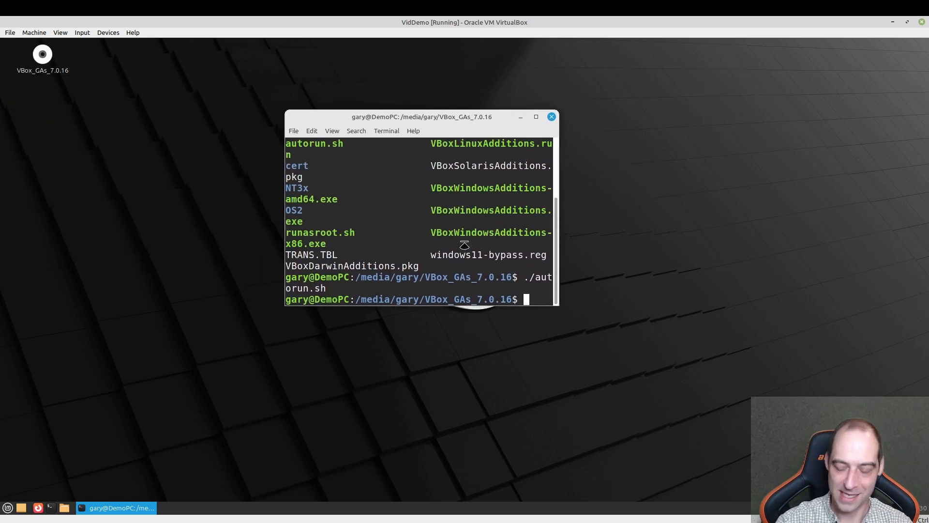
- Reduce the terminal's text by three more zoom levels and close it, along with a newly opened terminal window
{"action": "key", "text": "ctrl+minus"}
{"action": "key", "text": "ctrl+minus"}
{"action": "key", "text": "ctrl+minus"}
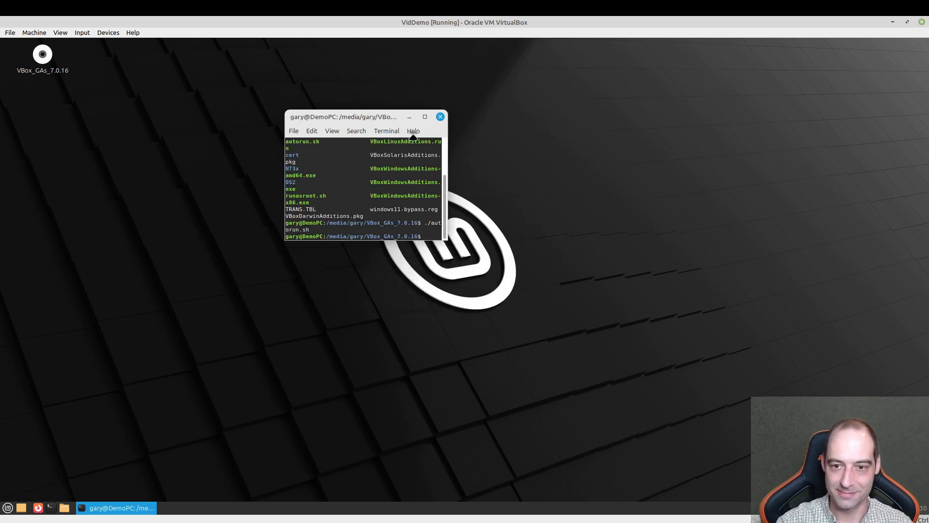
{"action": "left_click", "coordinate": [440, 116]}
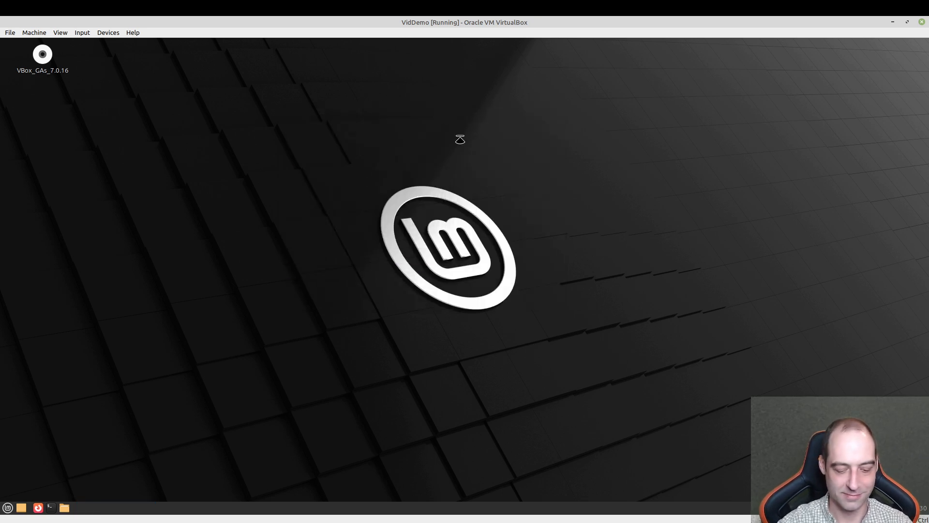
{"action": "key", "text": "ctrl+alt+t"}
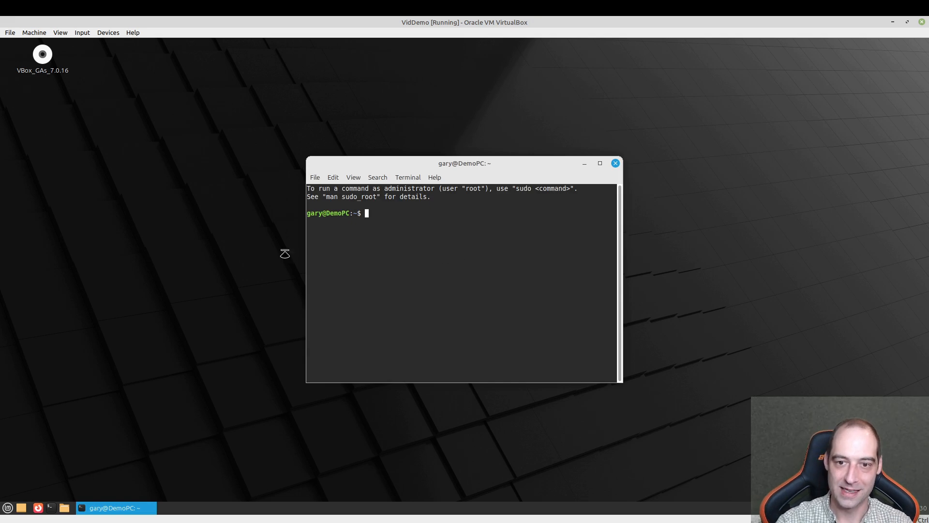
{"action": "left_click", "coordinate": [616, 164]}
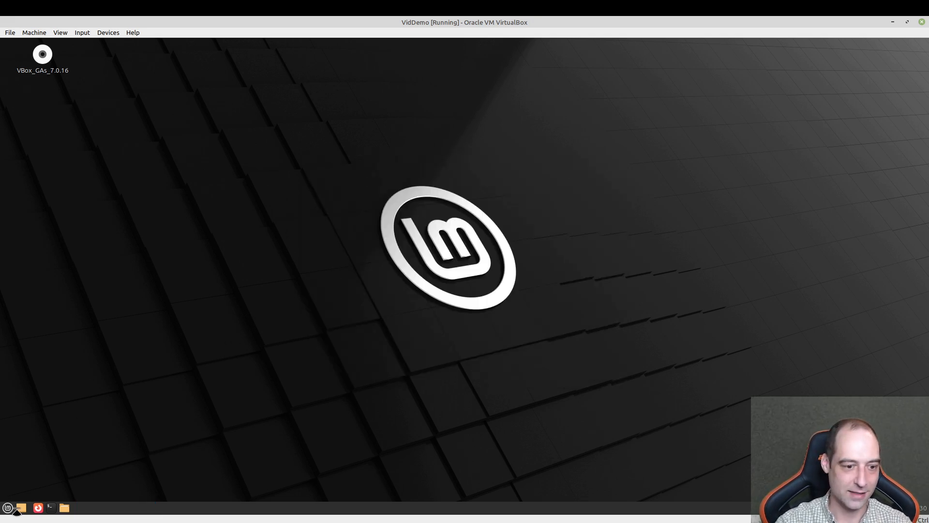
- Suspend the guest system from its desktop
{"action": "left_click", "coordinate": [7, 507]}
{"action": "left_click", "coordinate": [23, 485]}
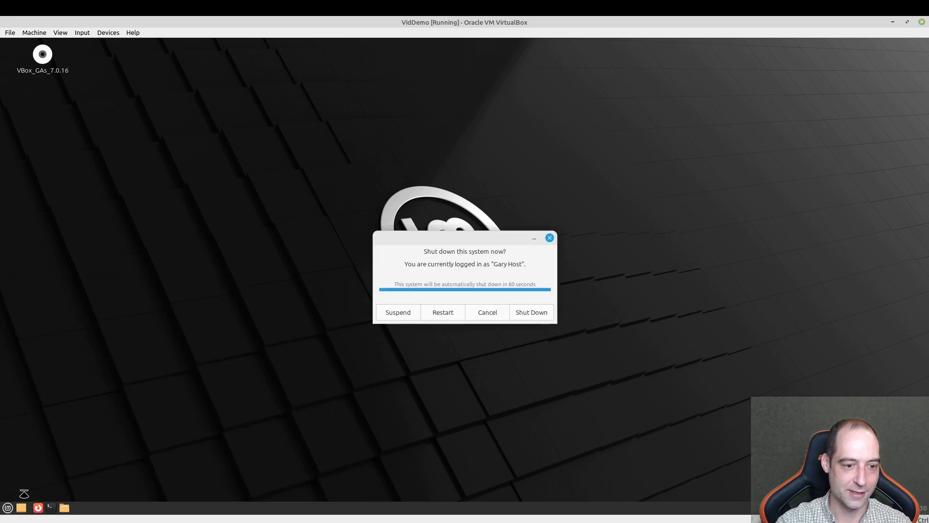
{"action": "left_click", "coordinate": [387, 313]}
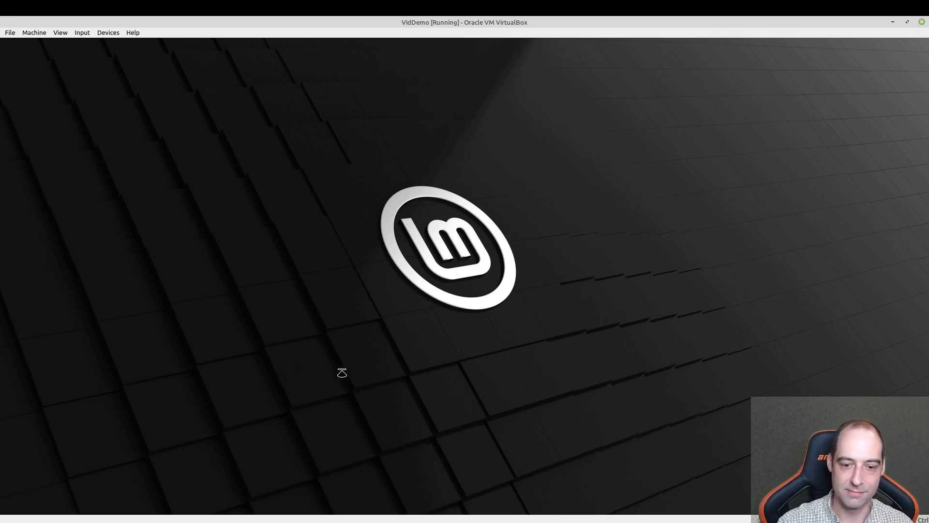
- Check VidDemo's available machine actions and its General settings in the VirtualBox Manager
{"action": "mouse_move", "coordinate": [290, 520]}
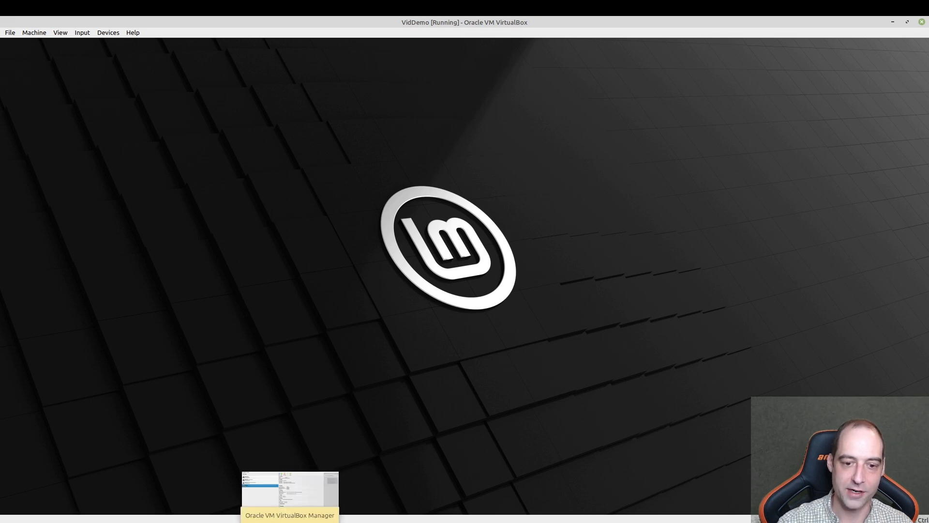
{"action": "left_click", "coordinate": [290, 503]}
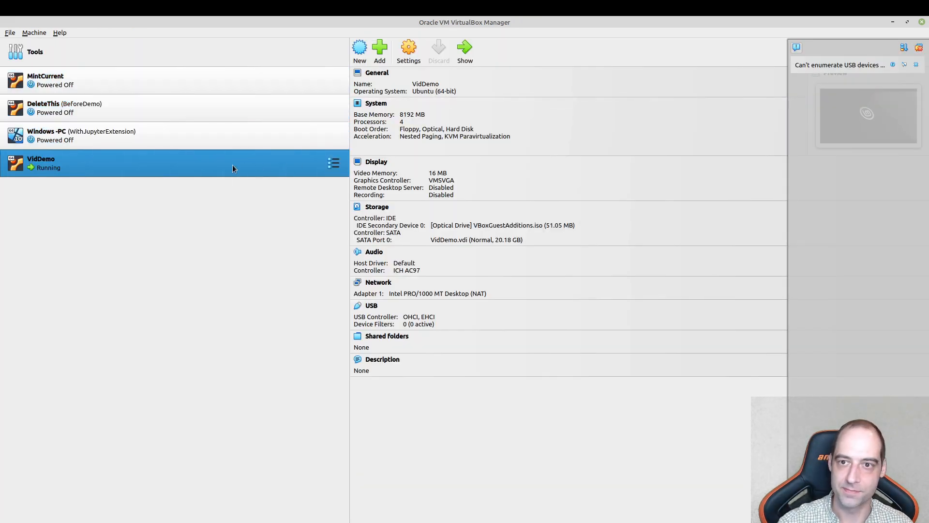
{"action": "right_click", "coordinate": [220, 168]}
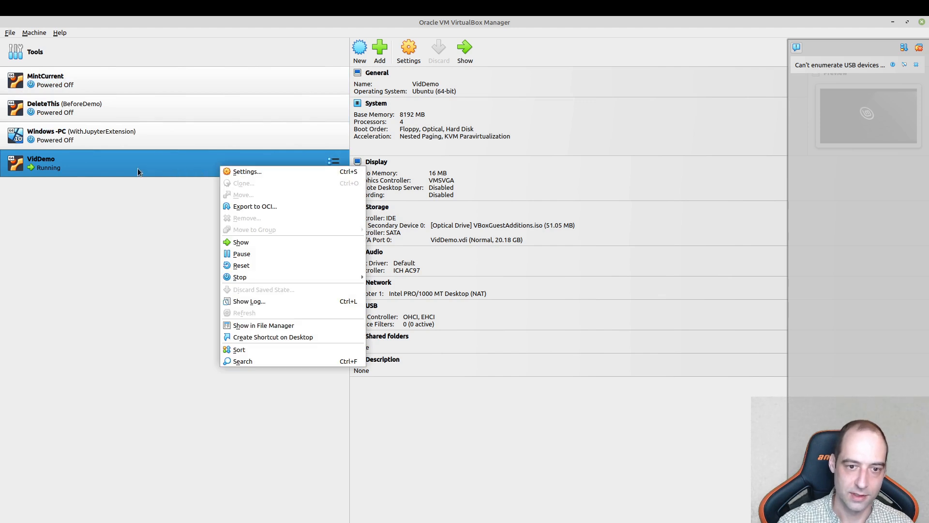
{"action": "left_click", "coordinate": [320, 462]}
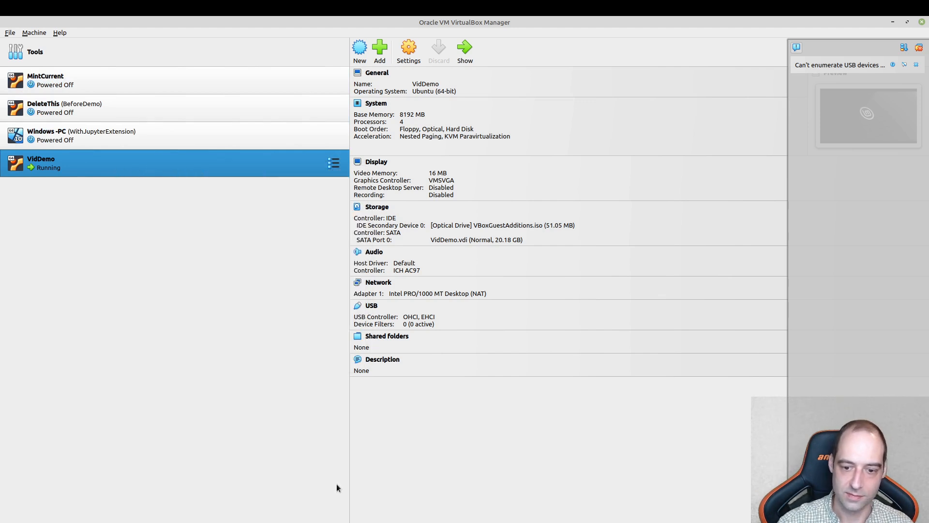
{"action": "left_click", "coordinate": [451, 520]}
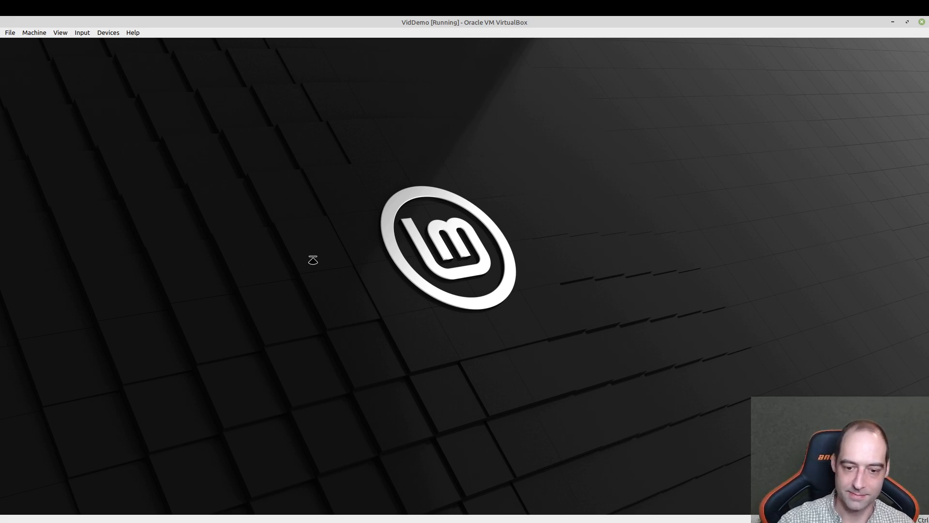
{"action": "left_click", "coordinate": [290, 494]}
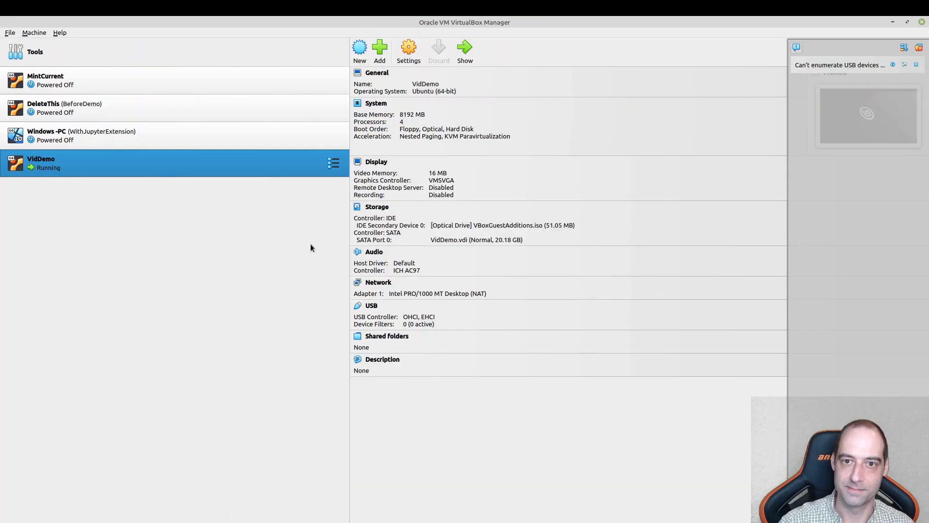
{"action": "right_click", "coordinate": [275, 160]}
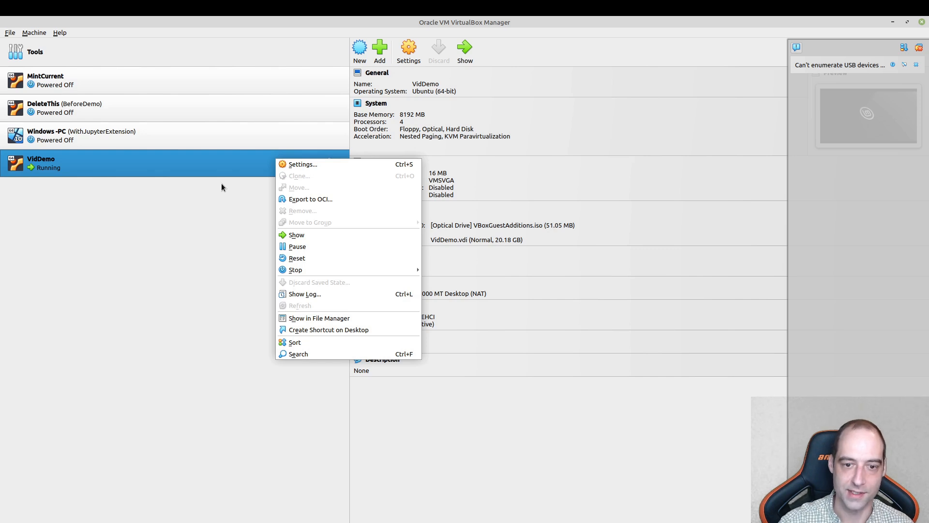
{"action": "left_click", "coordinate": [303, 166]}
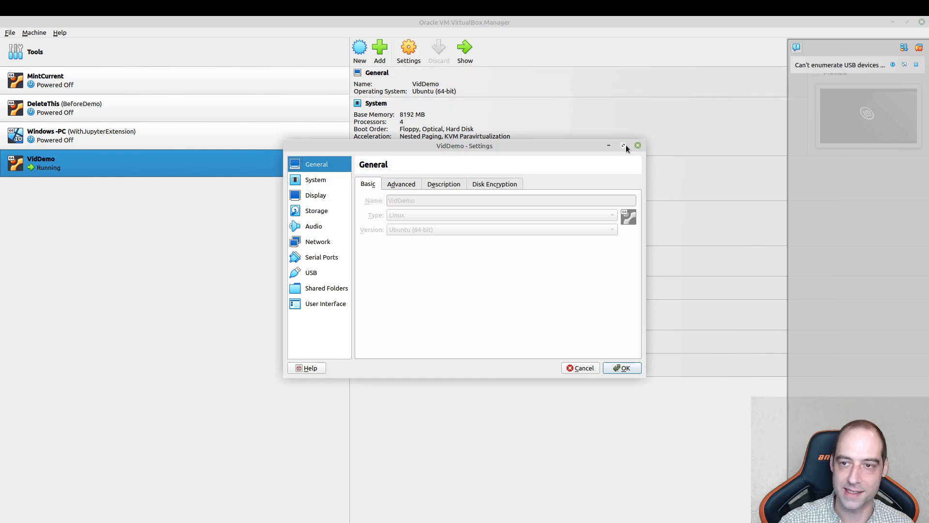
{"action": "left_click", "coordinate": [638, 145]}
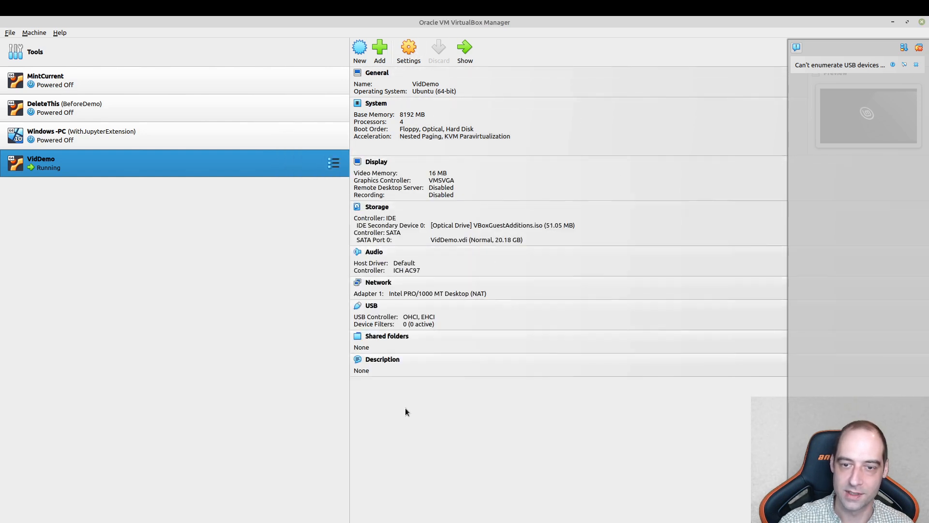
- Return to the VidDemo machine and unlock the guest session with the account password
{"action": "left_click", "coordinate": [451, 521]}
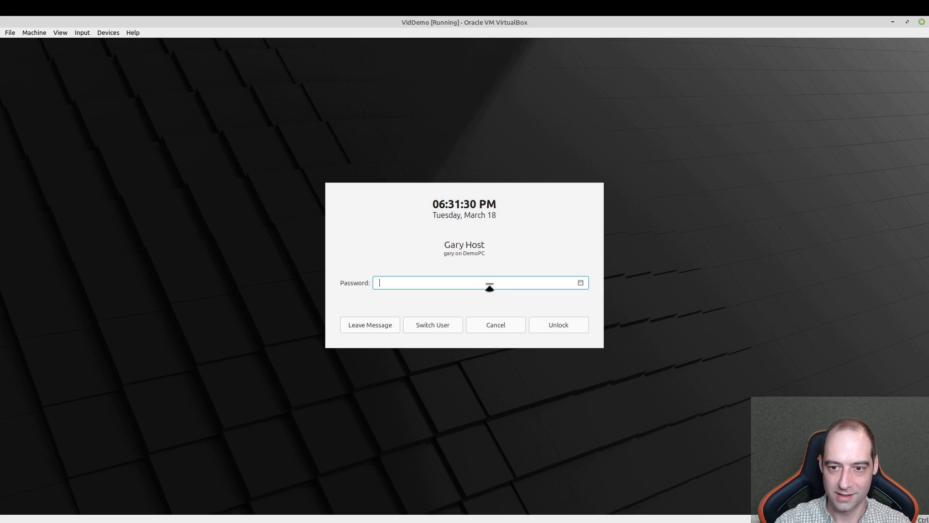
{"action": "type", "text": "••••••••"}
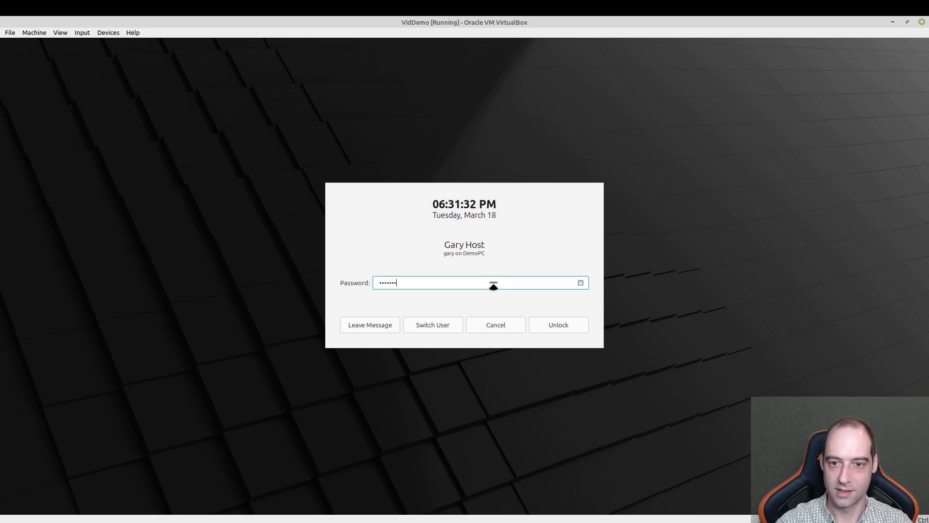
{"action": "key", "text": "Return"}
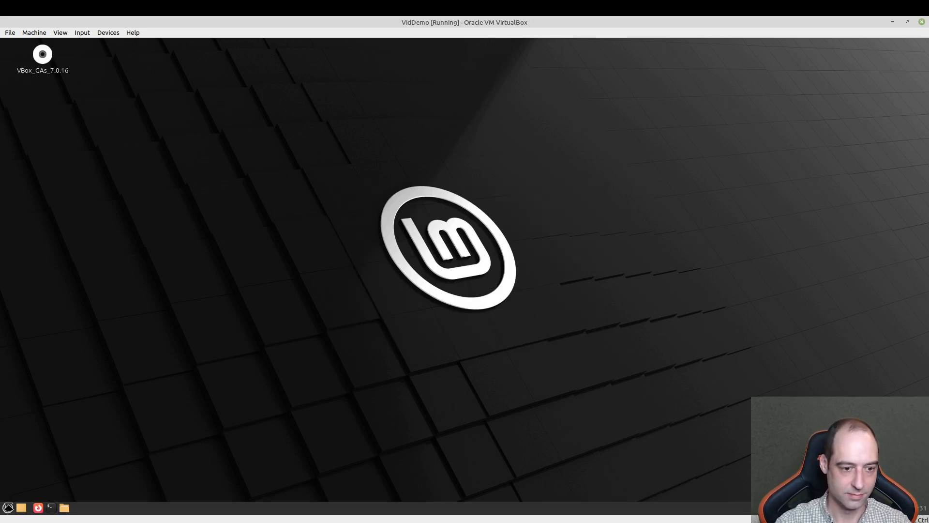
- Restart the guest system from its desktop
{"action": "left_click", "coordinate": [8, 508]}
{"action": "left_click", "coordinate": [37, 488]}
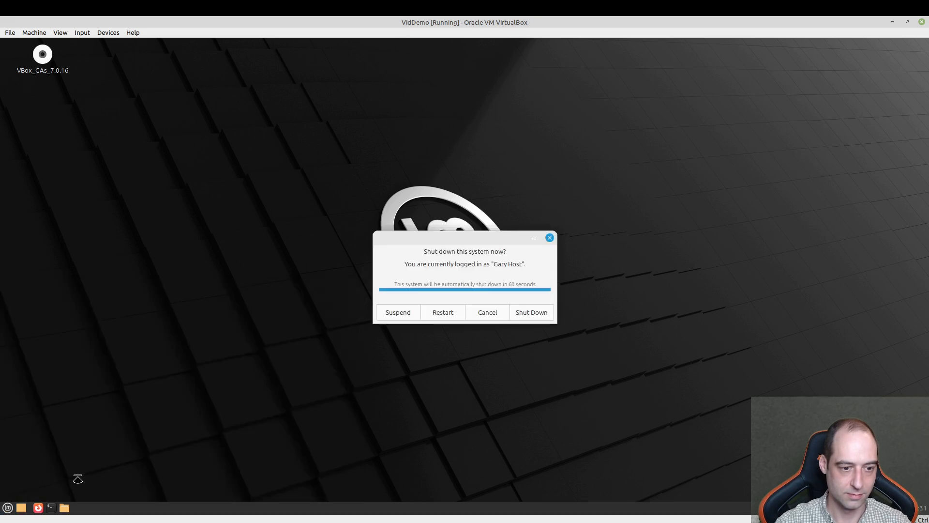
{"action": "left_click", "coordinate": [428, 314]}
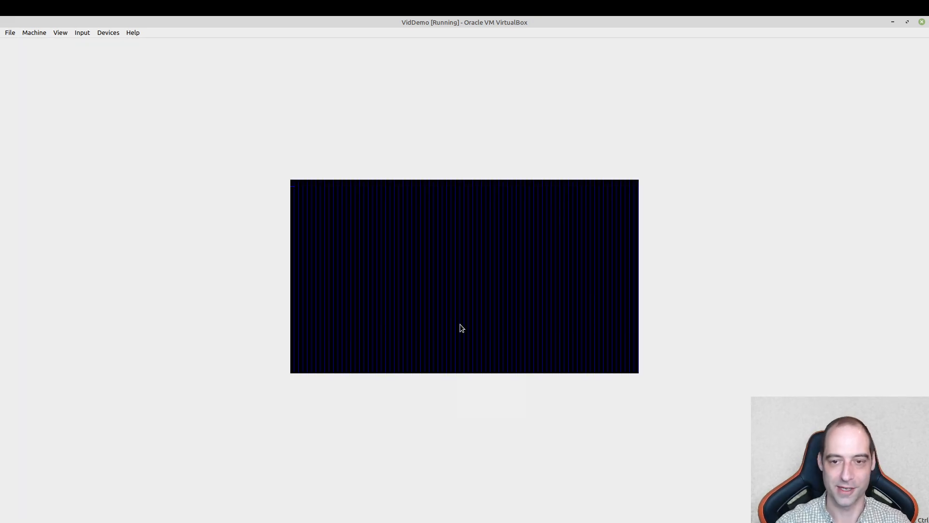
- Accept VirtualBox's input capture notice and log in to the guest session with the account password
{"action": "left_click", "coordinate": [461, 324]}
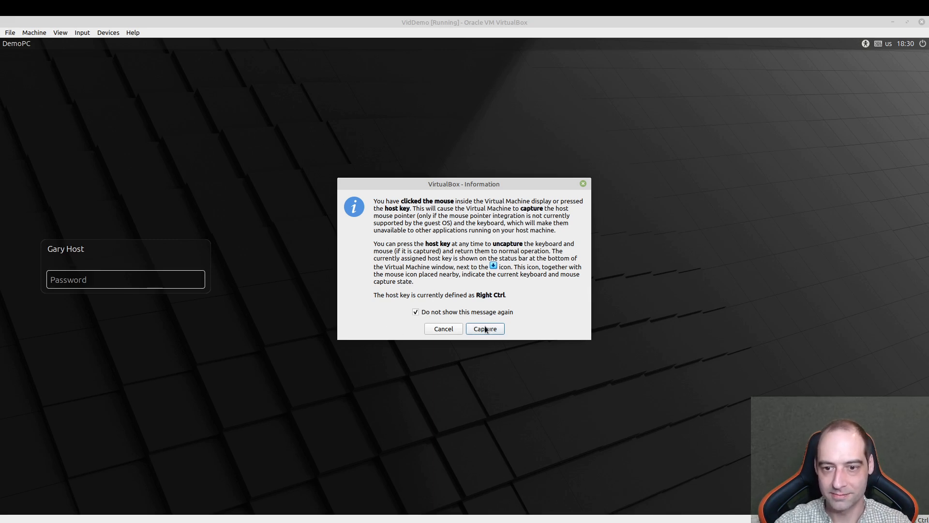
{"action": "left_click", "coordinate": [485, 330]}
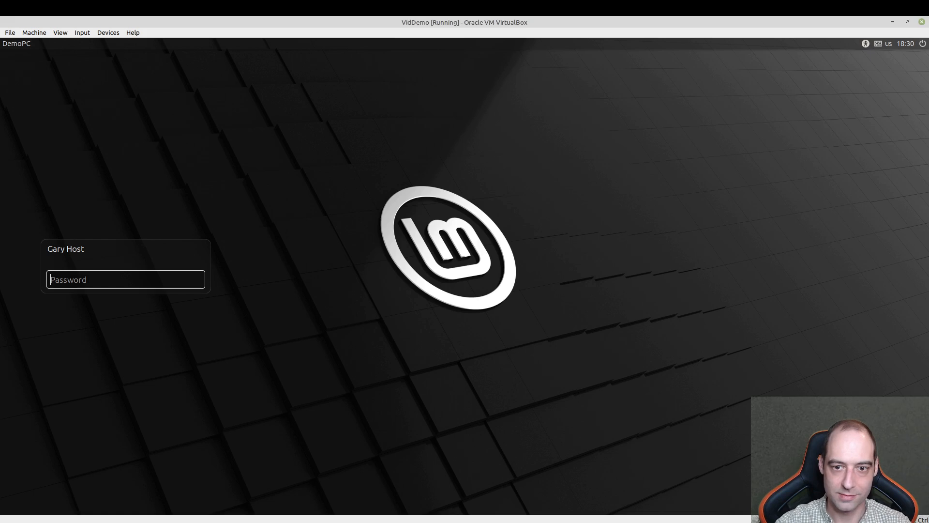
{"action": "type", "text": "*********"}
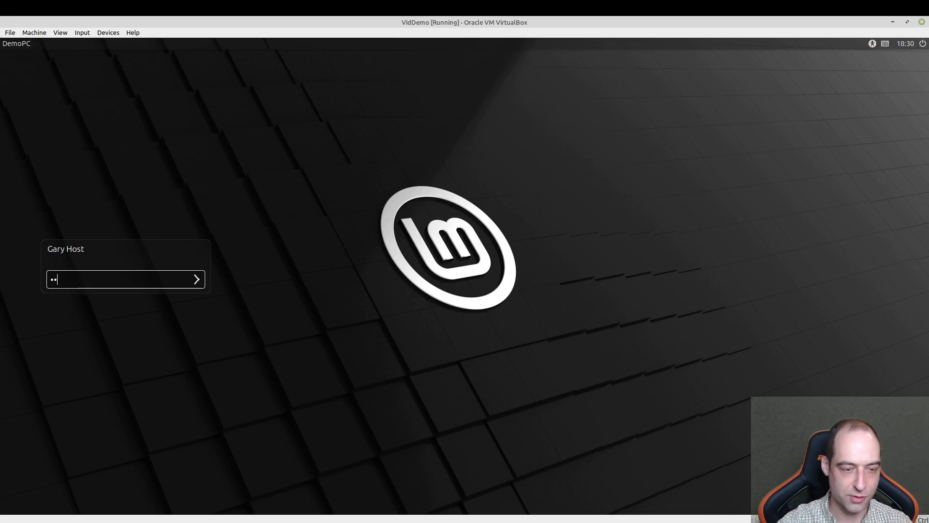
{"action": "key", "text": "Return"}
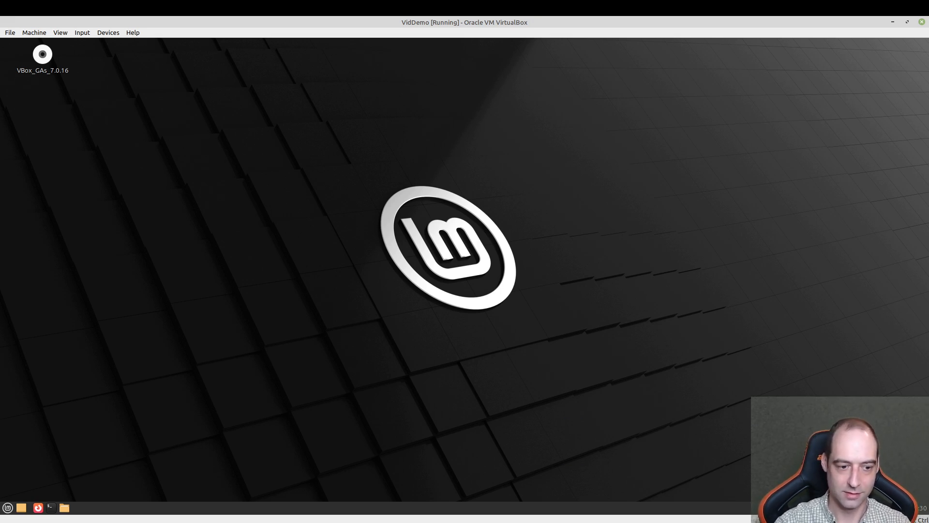
{"action": "left_click_drag", "start_coordinate": [0, 240], "coordinate": [846, 491]}
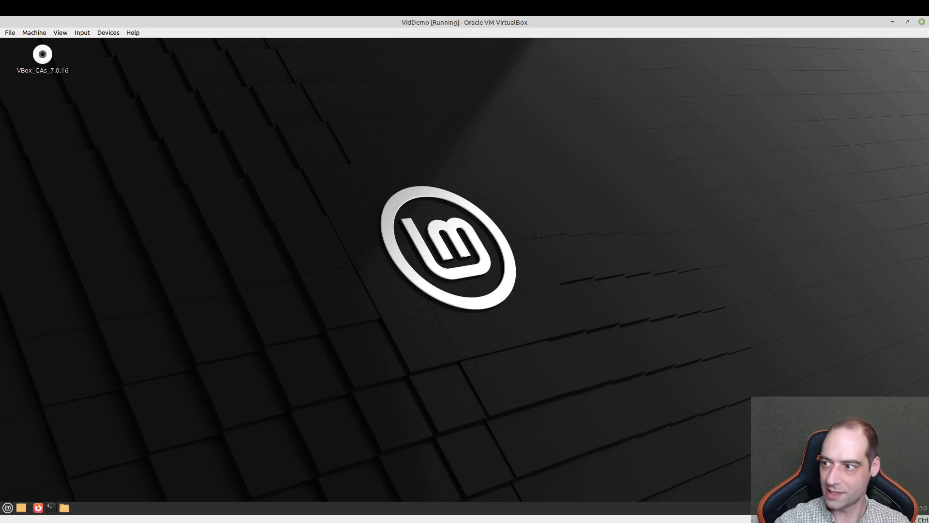
{"action": "left_click_drag", "start_coordinate": [928, 135], "coordinate": [28, 499]}
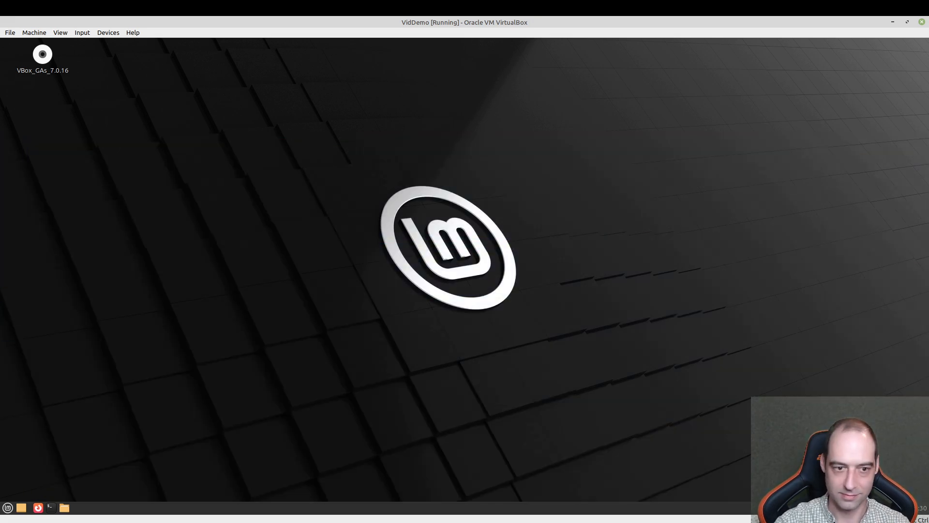
- Open a host terminal window and reposition it over the VidDemo desktop
{"action": "key", "text": "ctrl+alt+t"}
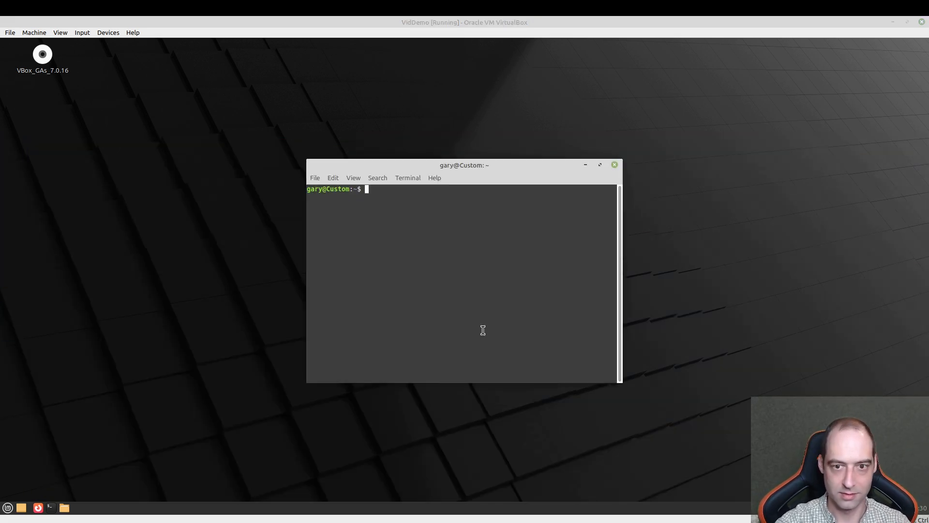
{"action": "left_click_drag", "start_coordinate": [466, 165], "coordinate": [398, 161]}
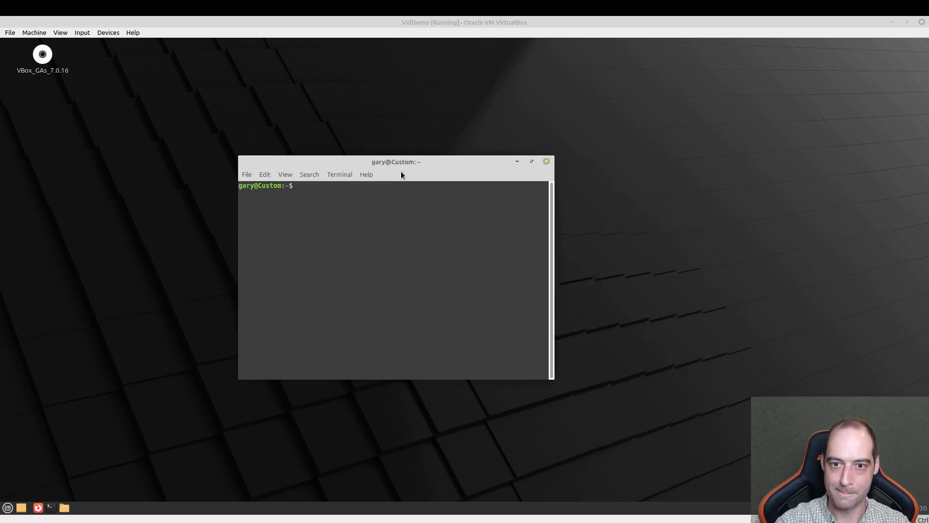
{"action": "left_click_drag", "start_coordinate": [401, 175], "coordinate": [376, 151]}
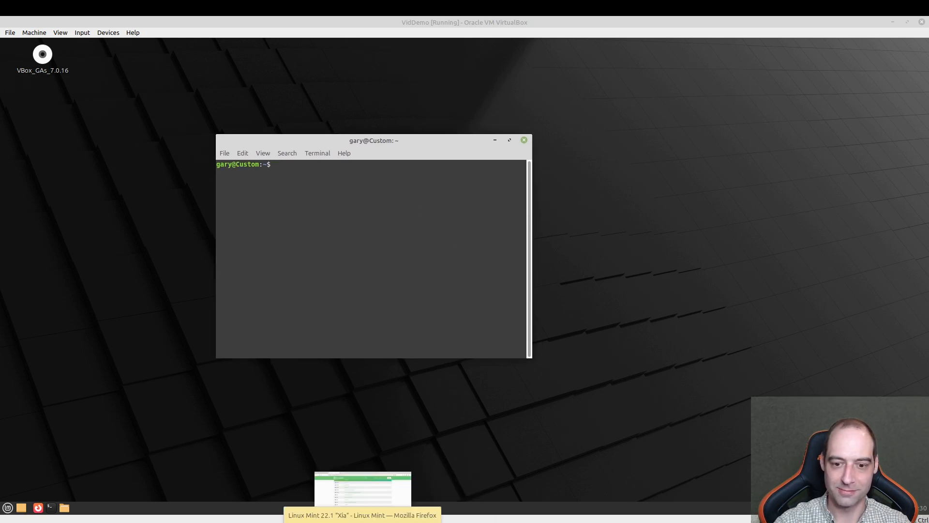
- Switch to Firefox and search the web for "virtualbox release mouse" in a new tab
{"action": "left_click", "coordinate": [363, 522]}
{"action": "left_click", "coordinate": [248, 39]}
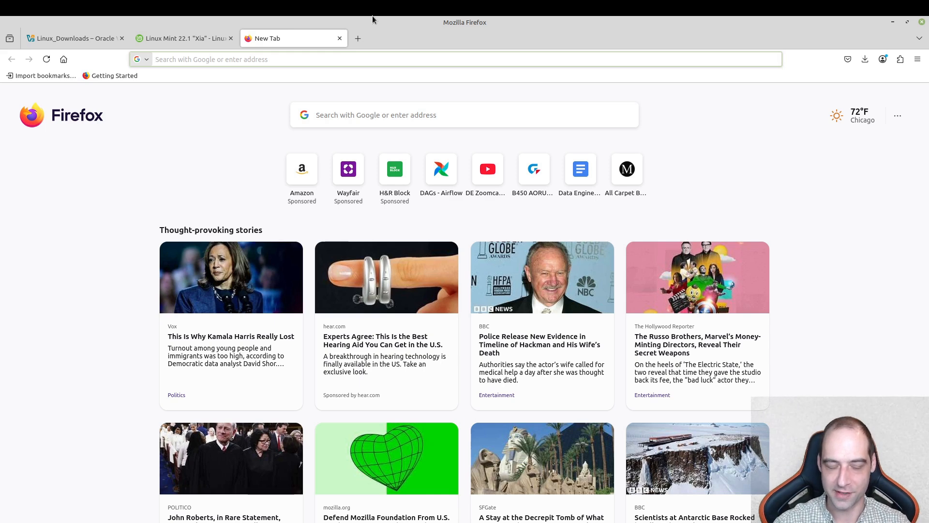
{"action": "type", "text": "virtu"}
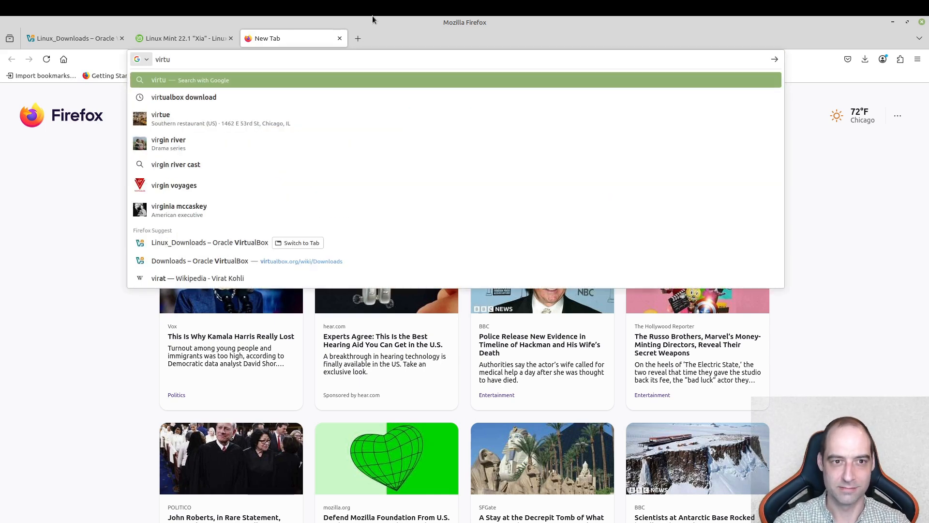
{"action": "type", "text": "albox releas"}
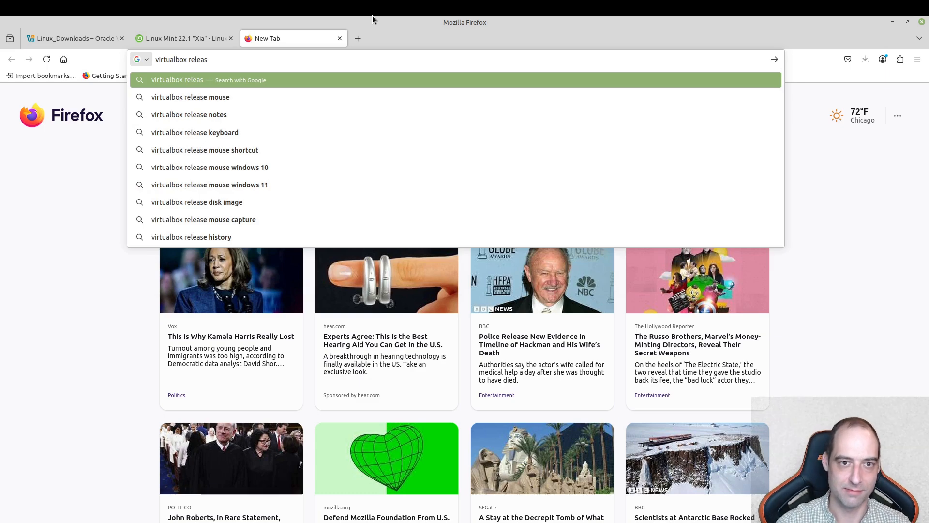
{"action": "key", "text": "Down"}
{"action": "key", "text": "Return"}
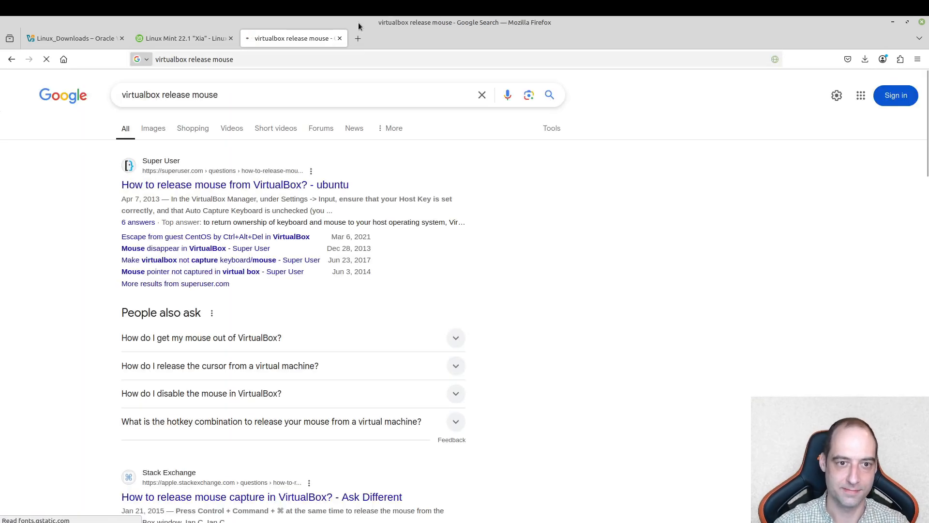
- Read the Super User answers to "How to release mouse from VirtualBox?"
{"action": "left_click", "coordinate": [297, 186]}
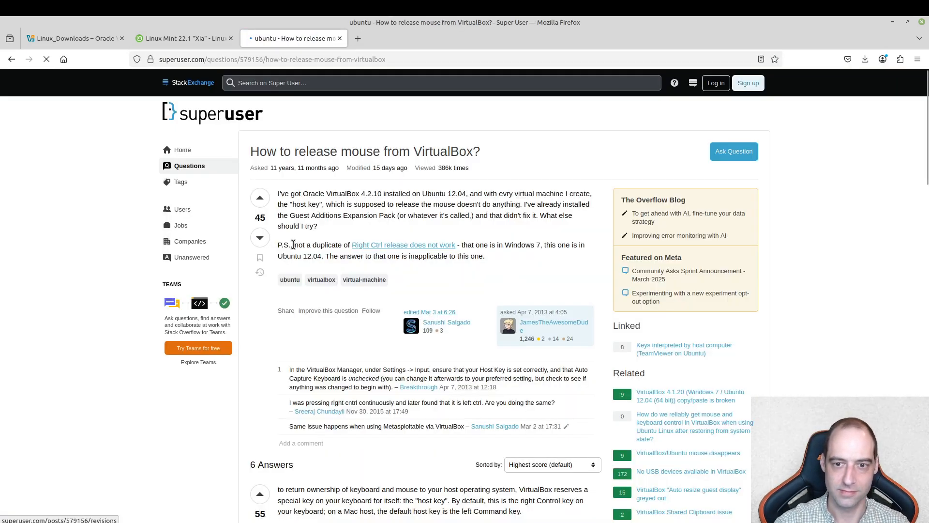
{"action": "scroll", "coordinate": [375, 332], "scroll_direction": "down", "scroll_amount": 5}
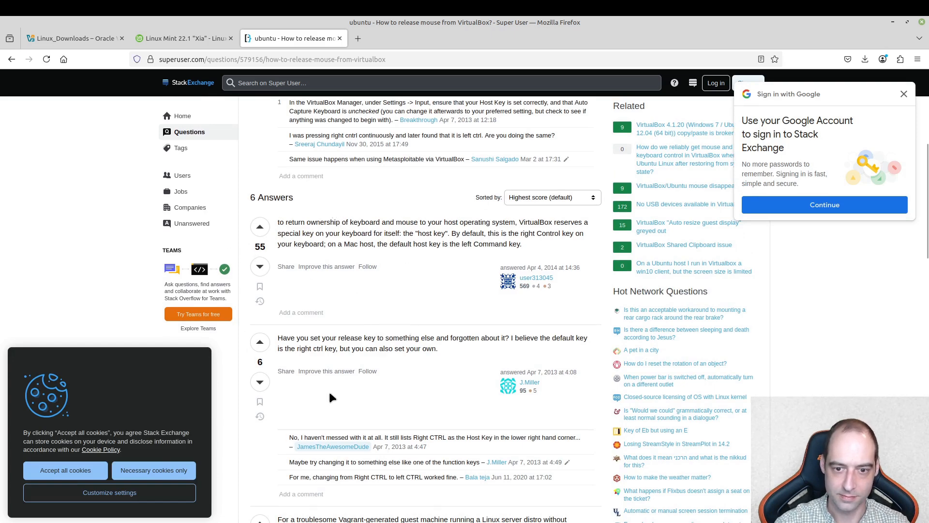
{"action": "scroll", "coordinate": [431, 388], "scroll_direction": "down", "scroll_amount": 1}
{"action": "scroll", "coordinate": [429, 387], "scroll_direction": "down", "scroll_amount": 10}
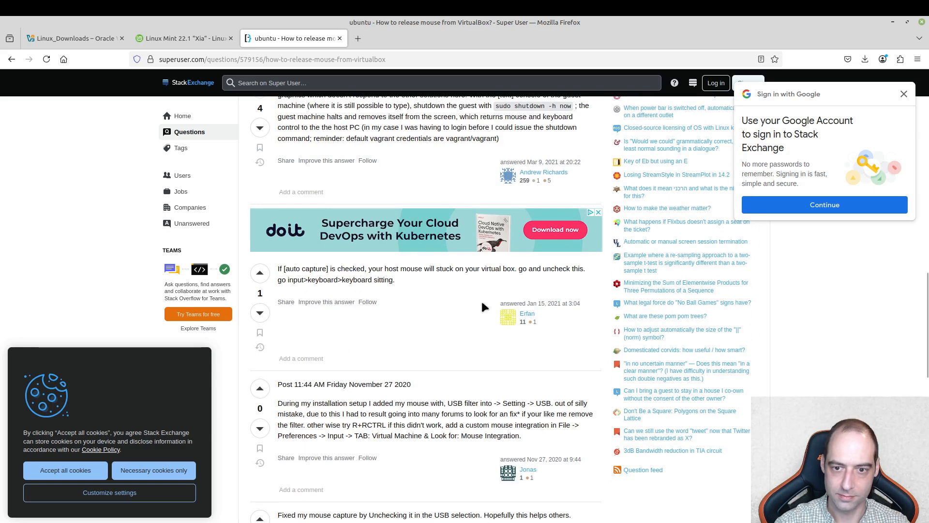
{"action": "scroll", "coordinate": [457, 331], "scroll_direction": "down", "scroll_amount": 5}
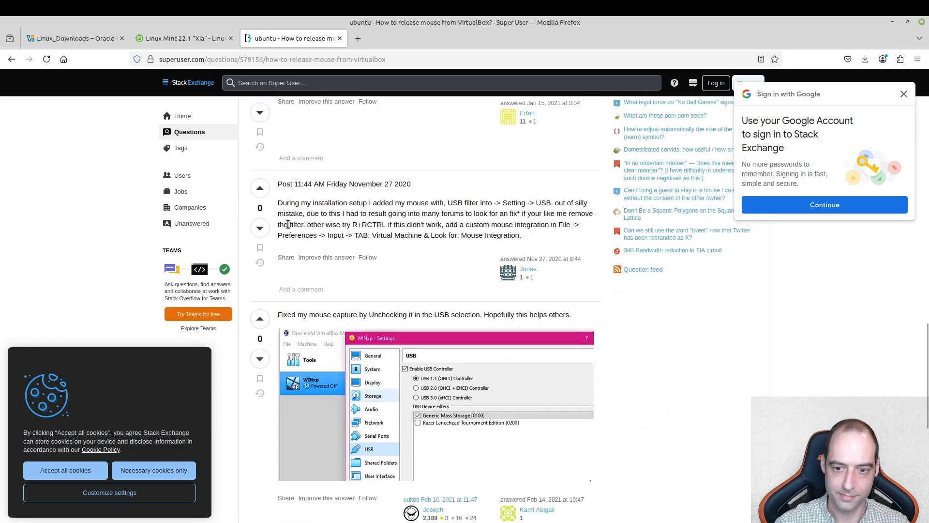
- Read the Super User answer on escaping from guest CentOS by Ctrl+Alt+Del in VirtualBox, and return to the VidDemo machine
{"action": "left_click", "coordinate": [12, 59]}
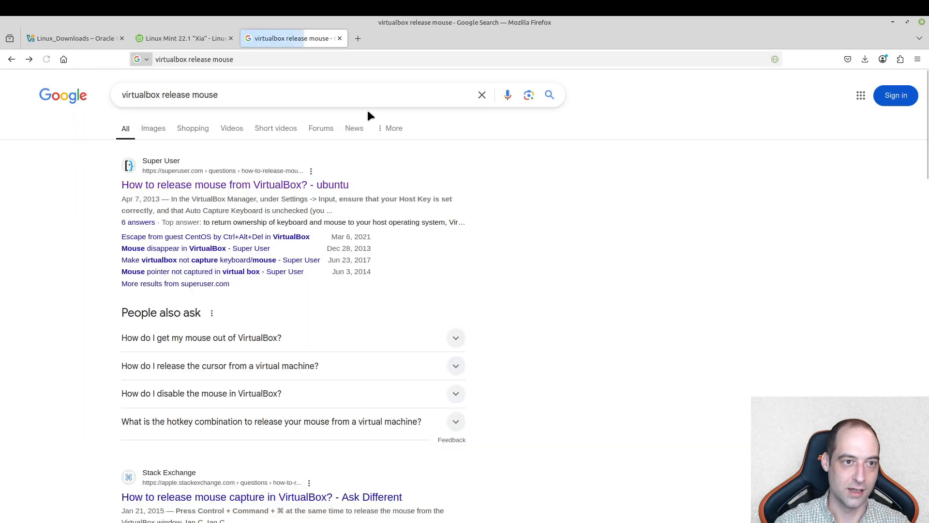
{"action": "left_click", "coordinate": [257, 238]}
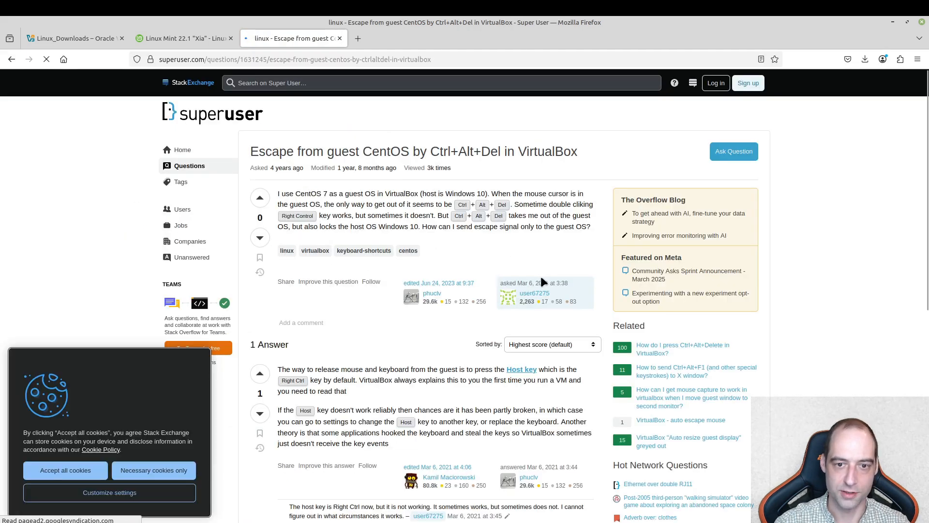
{"action": "scroll", "coordinate": [428, 400], "scroll_direction": "down", "scroll_amount": 3}
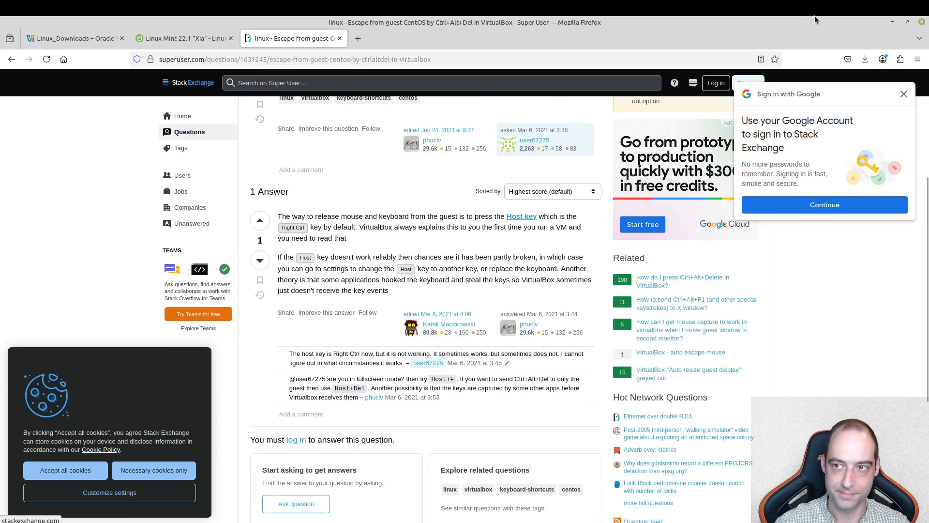
{"action": "left_click", "coordinate": [894, 24]}
{"action": "key", "text": "ctrl+d"}
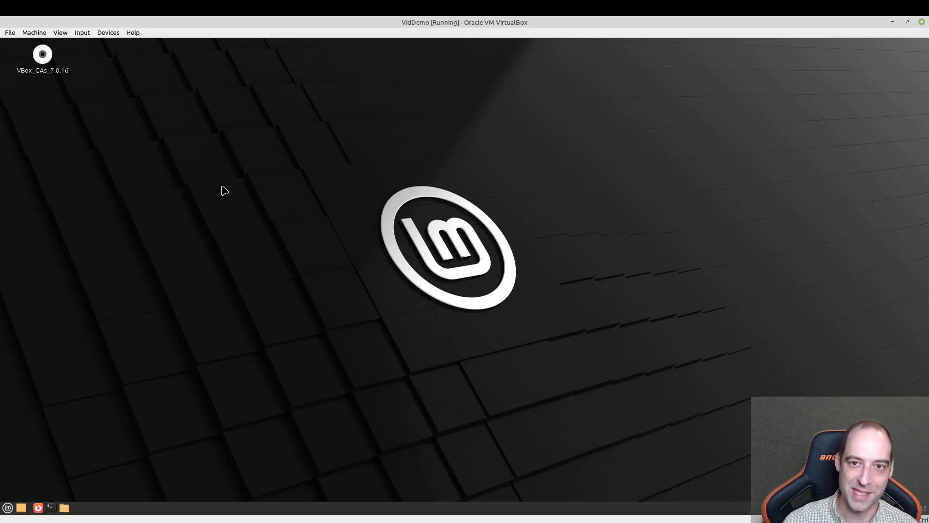
{"action": "double_click", "coordinate": [440, 22]}
{"action": "double_click", "coordinate": [368, 55]}
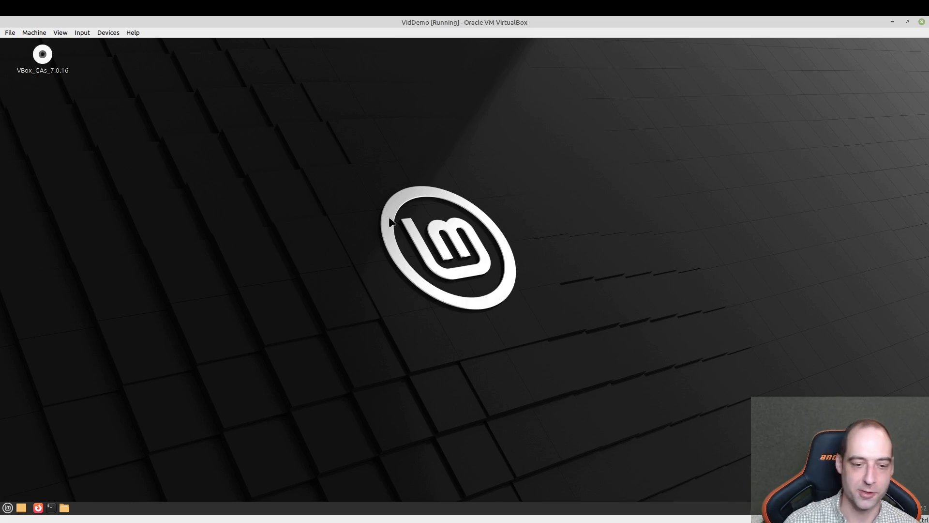
- Bring up the guest system's shutdown dialog from its desktop
{"action": "left_click", "coordinate": [8, 507]}
{"action": "left_click", "coordinate": [33, 486]}
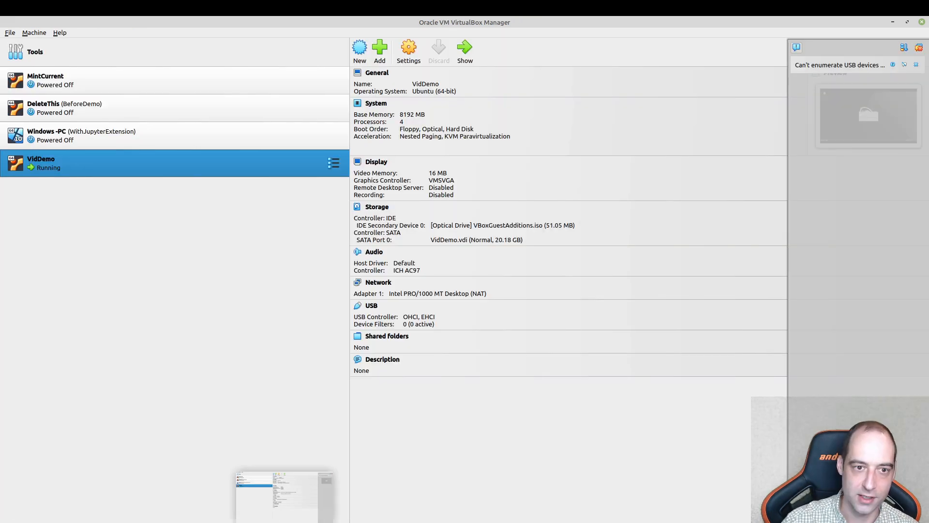
- Check the running VidDemo's available actions in the VirtualBox Manager and dismiss the USB enumeration notification
{"action": "right_click", "coordinate": [246, 176]}
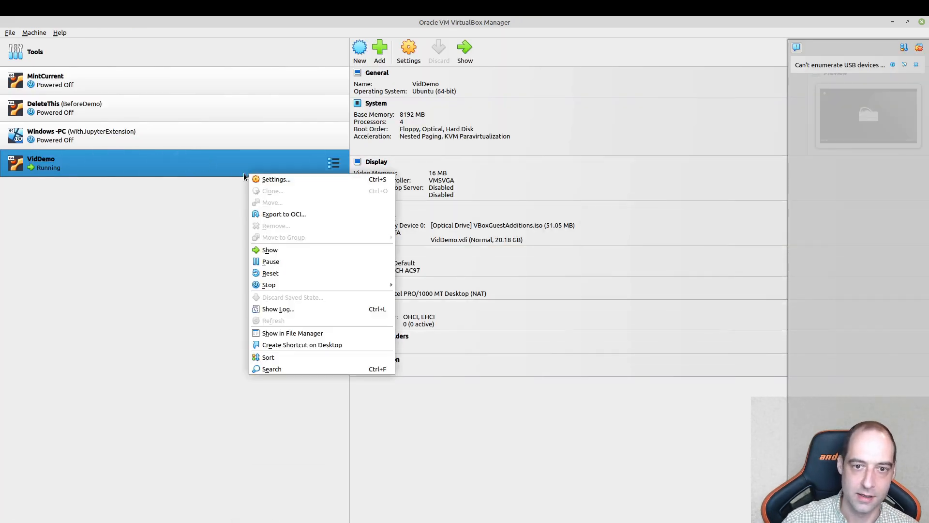
{"action": "left_click", "coordinate": [160, 216]}
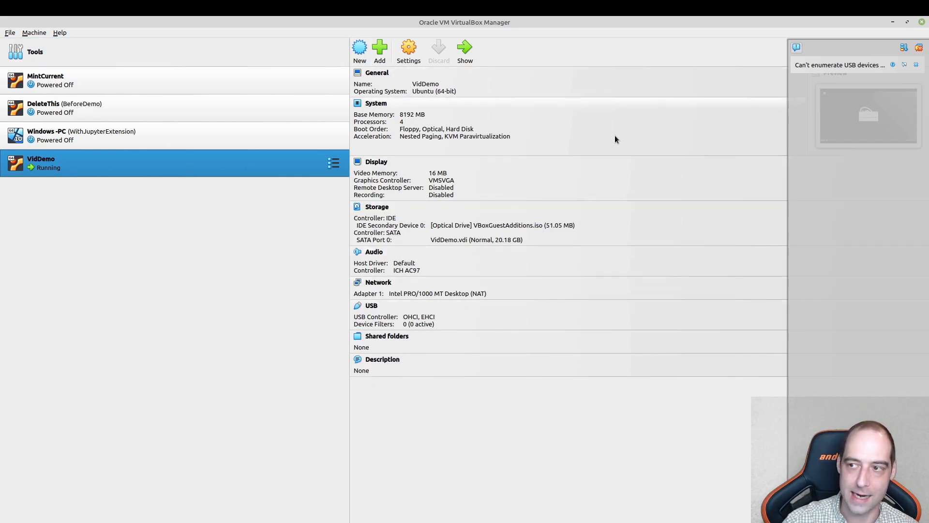
{"action": "left_click", "coordinate": [919, 47]}
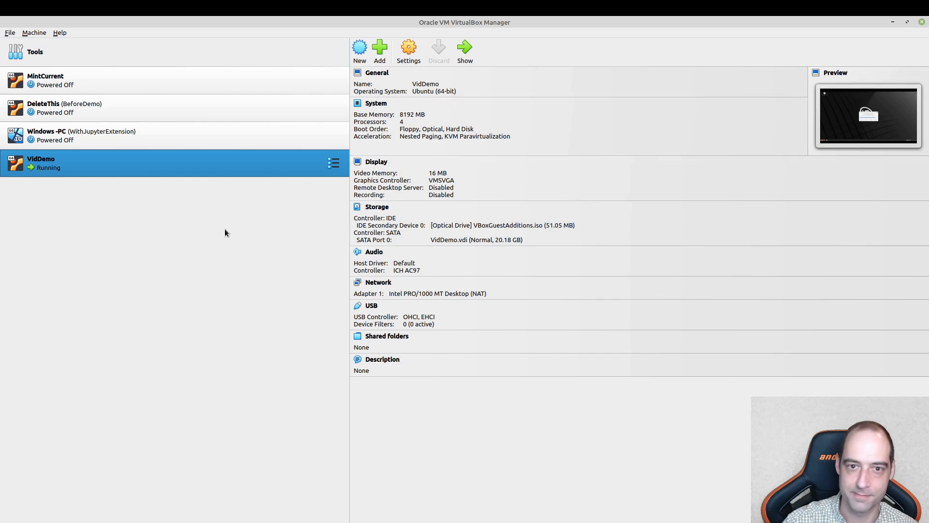
- Return to the VidDemo machine and shut down the guest system
{"action": "left_click", "coordinate": [440, 498]}
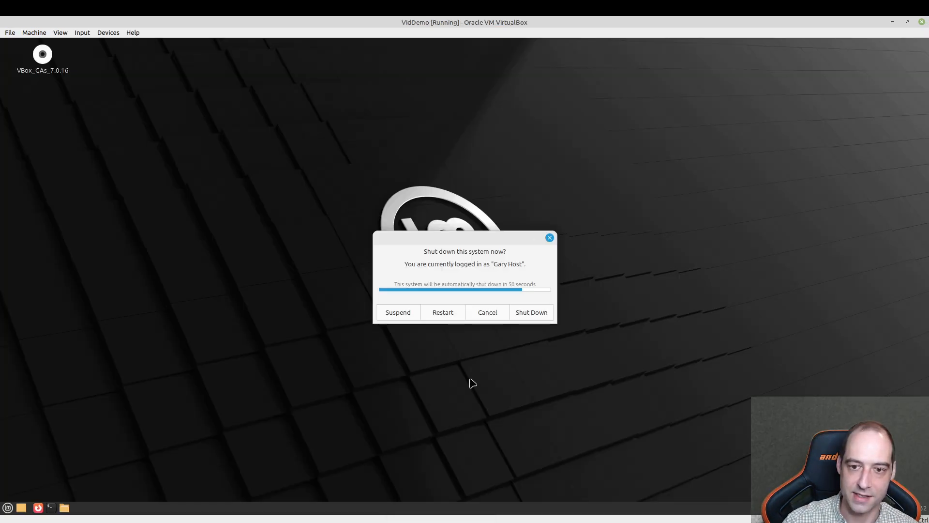
{"action": "left_click", "coordinate": [534, 312]}
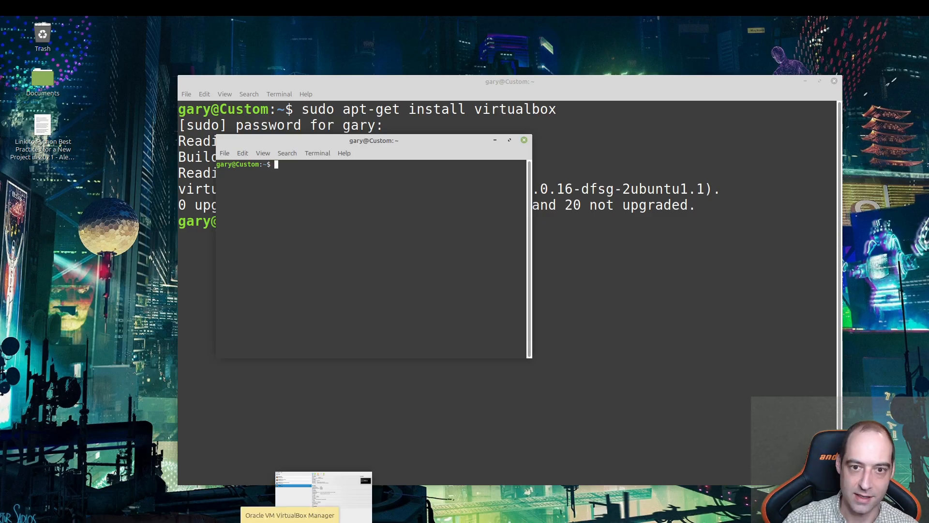
- Examine the powered-off VidDemo's General settings and its available machine actions in the VirtualBox Manager
{"action": "left_click", "coordinate": [324, 494]}
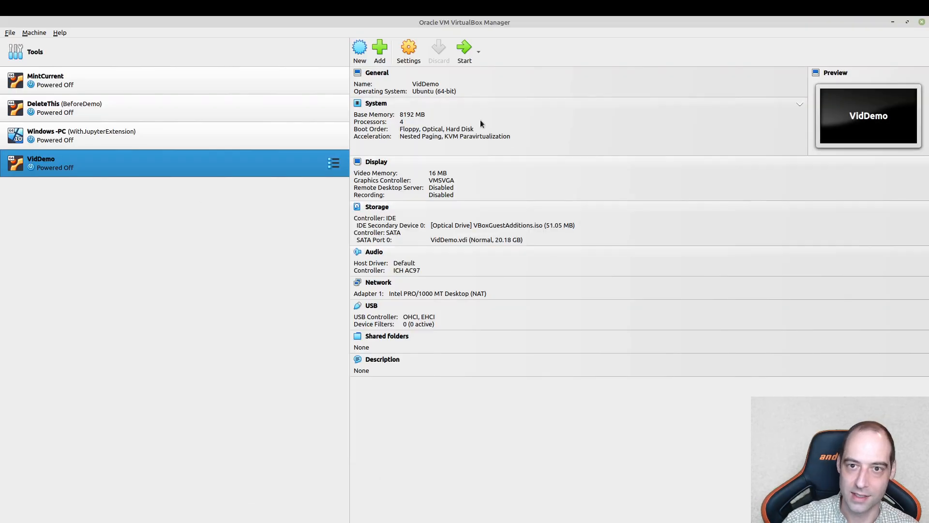
{"action": "left_click", "coordinate": [409, 53]}
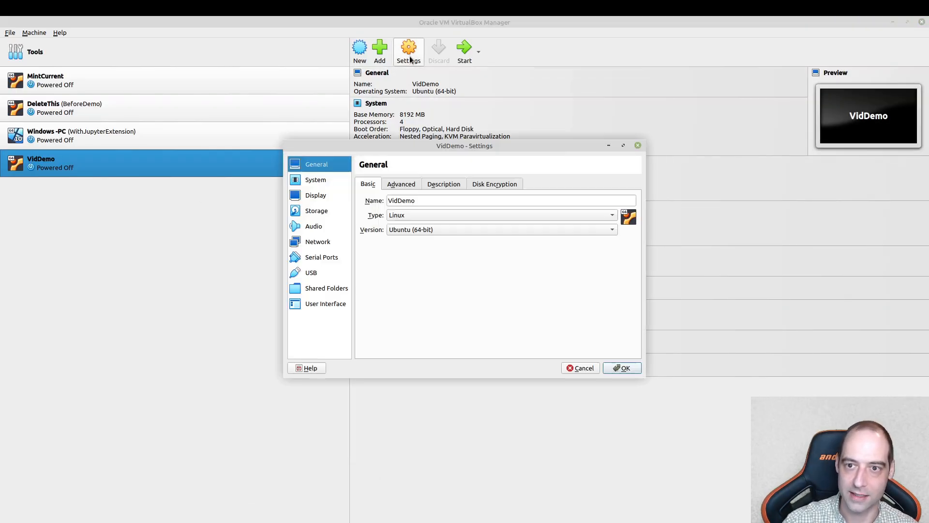
{"action": "left_click", "coordinate": [638, 145]}
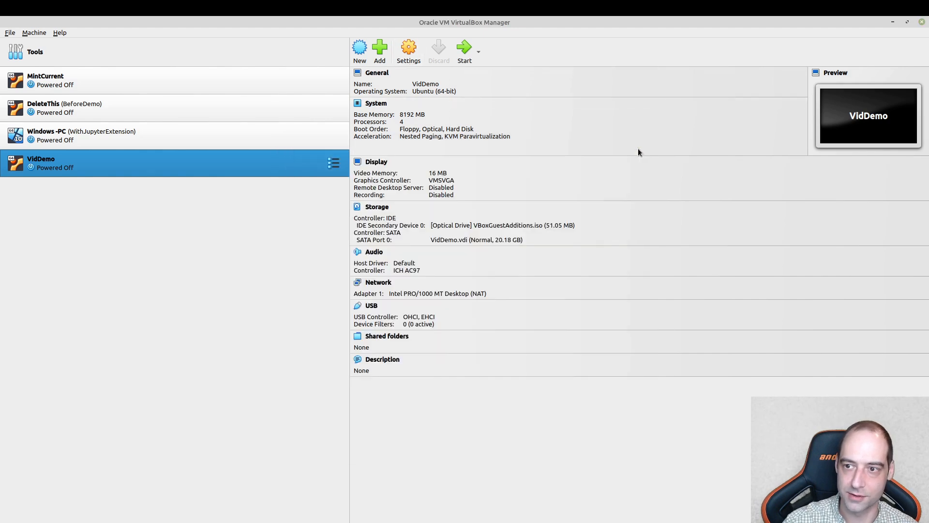
{"action": "right_click", "coordinate": [225, 156]}
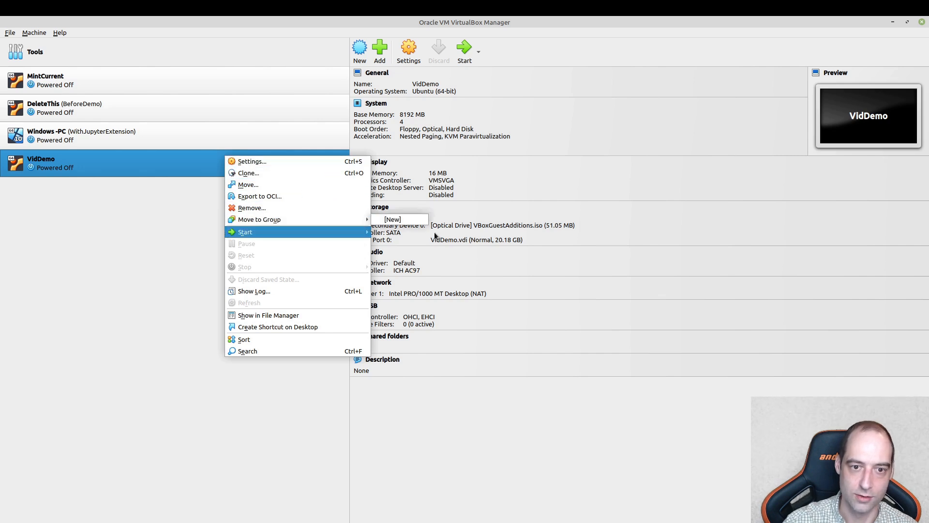
{"action": "left_click", "coordinate": [178, 201]}
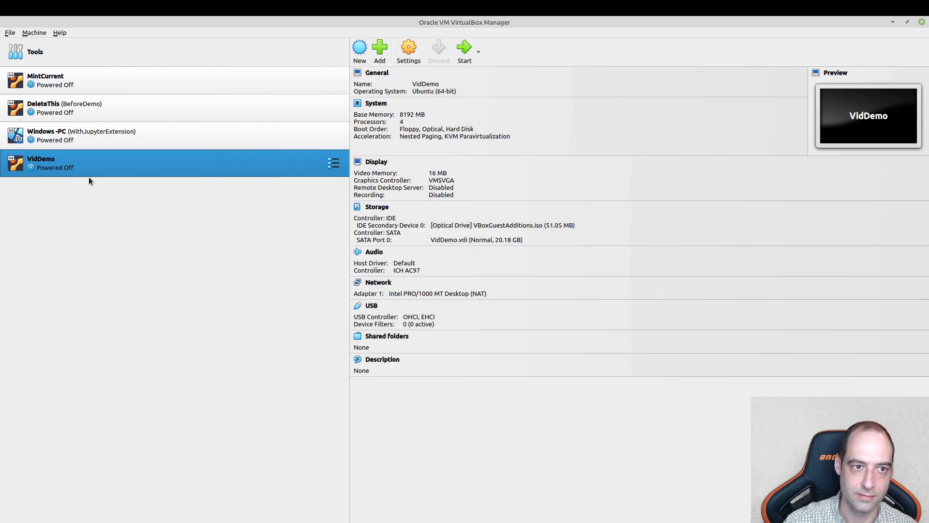
- Check the General settings of the Windows -PC machine and close them without changes
{"action": "left_click", "coordinate": [192, 140]}
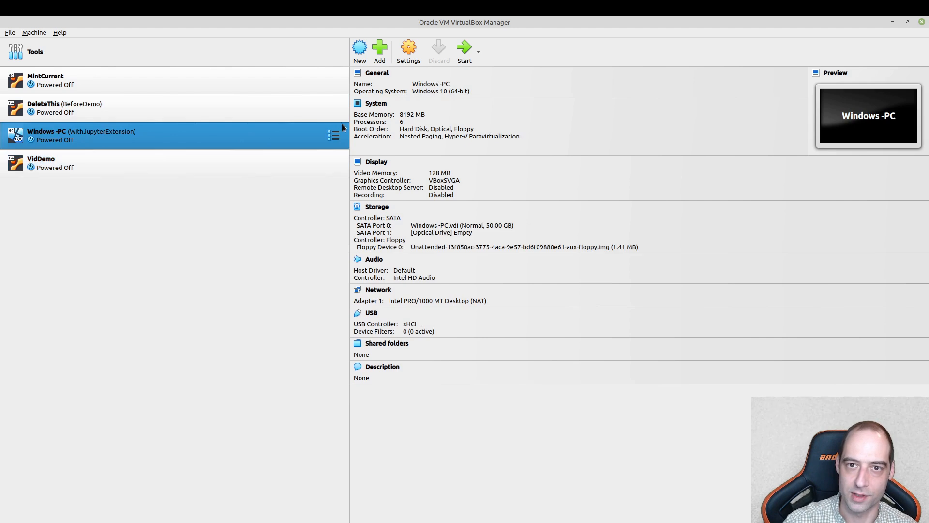
{"action": "left_click", "coordinate": [410, 51]}
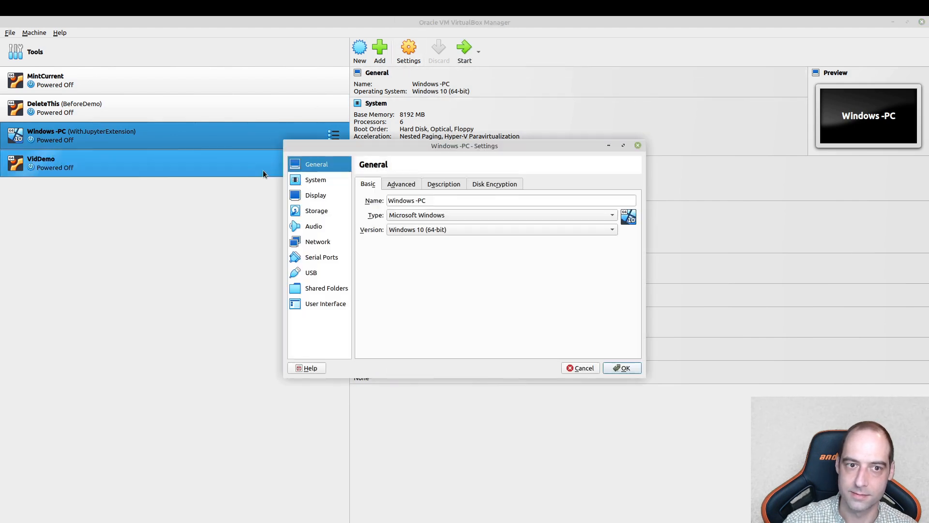
{"action": "left_click", "coordinate": [636, 145]}
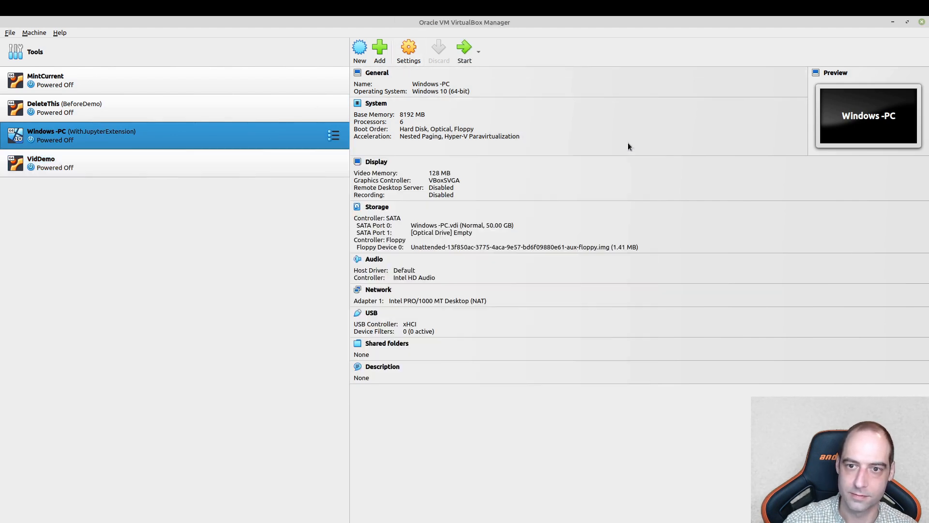
- Bring up the Snapshots view for the VidDemo machine
{"action": "left_click", "coordinate": [261, 170]}
{"action": "left_click", "coordinate": [334, 163]}
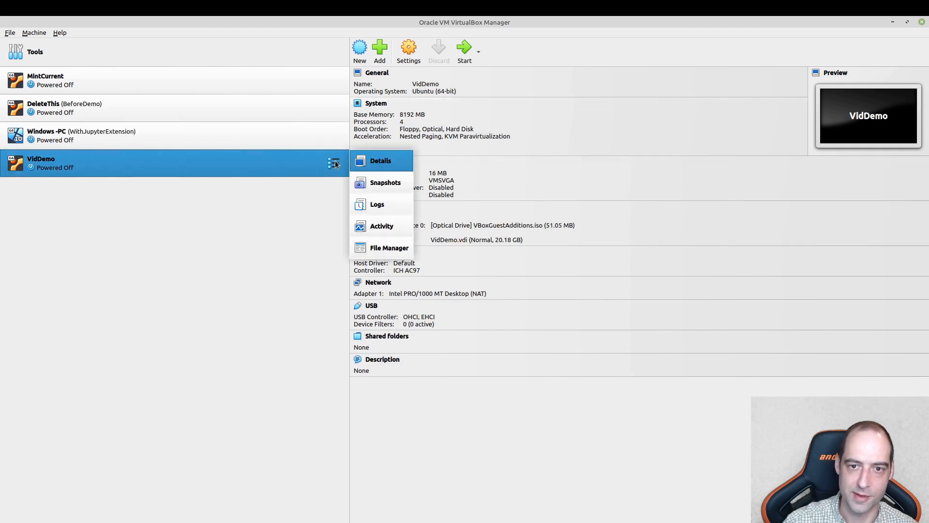
{"action": "left_click", "coordinate": [380, 184]}
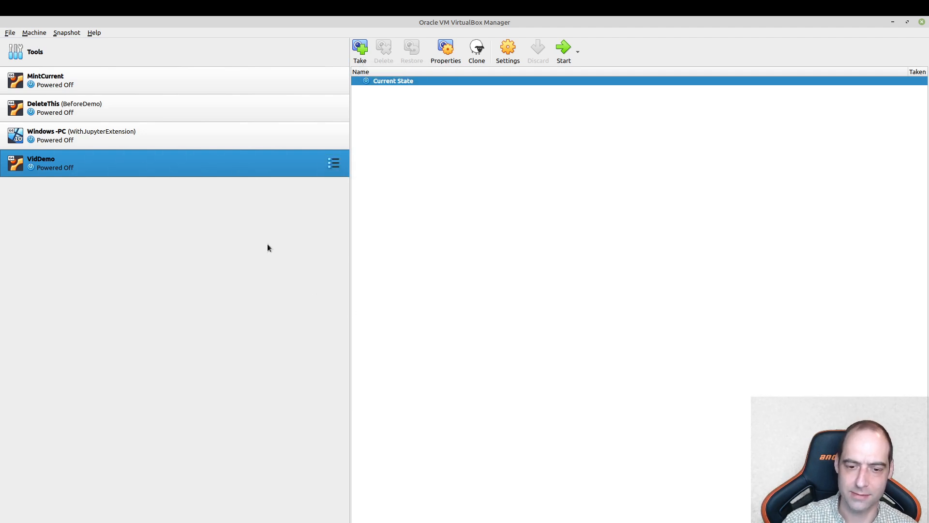
- Start VidDemo, hide its notification panel and log in to the guest system with the account password
{"action": "left_click", "coordinate": [563, 58]}
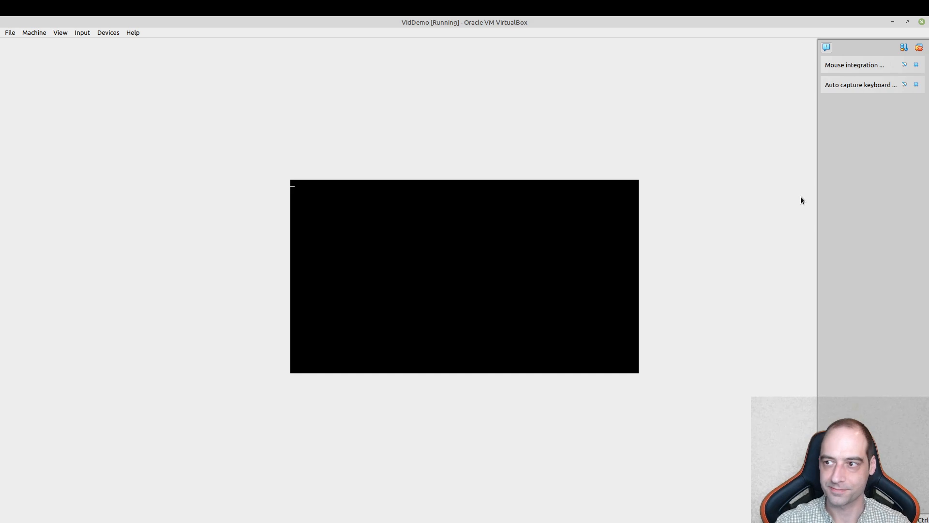
{"action": "left_click", "coordinate": [921, 48]}
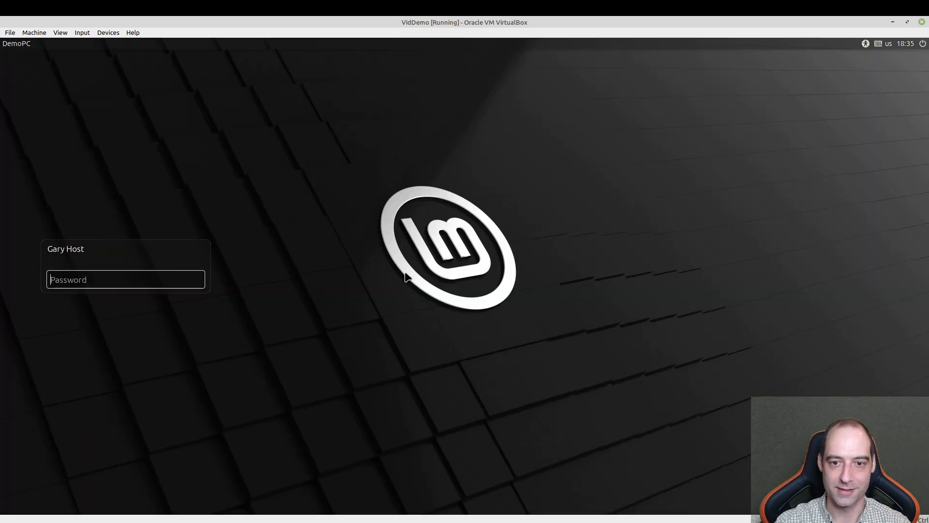
{"action": "type", "text": "••••••••"}
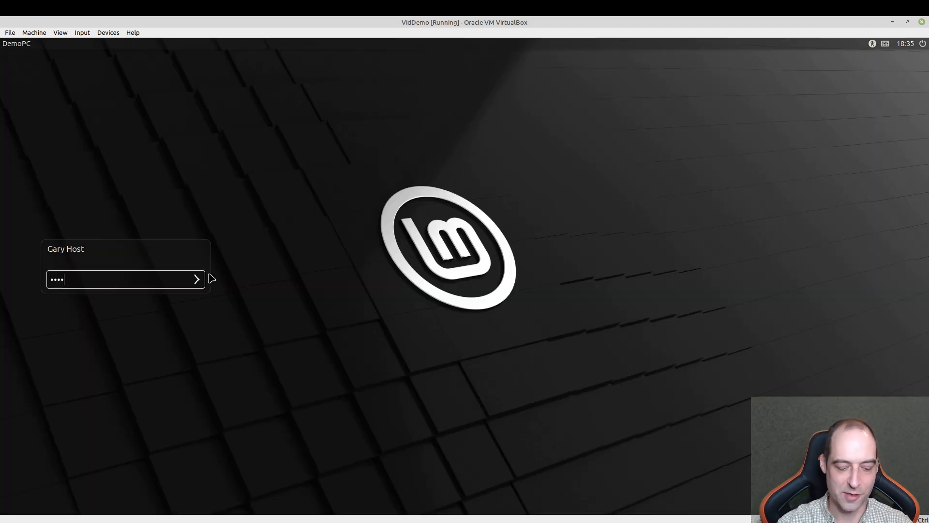
{"action": "key", "text": "Return"}
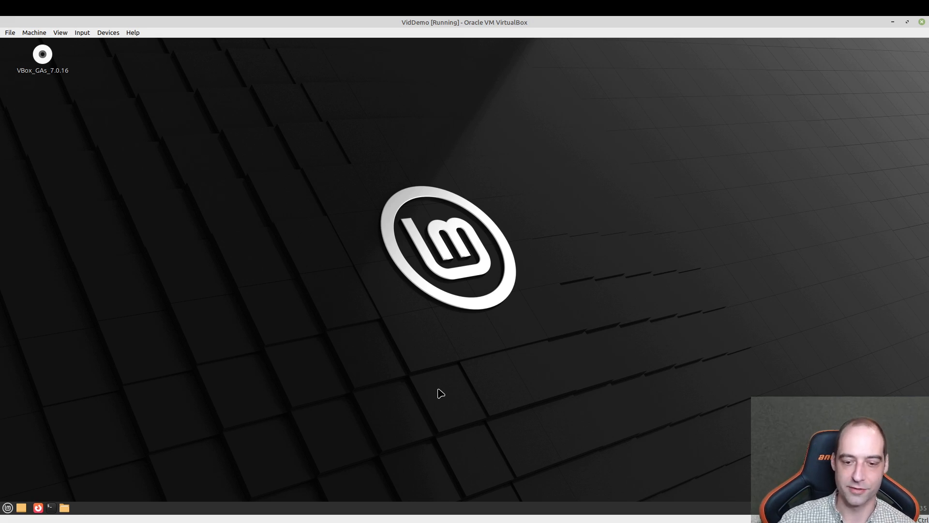
- Take a snapshot of the running VidDemo machine from the VirtualBox Manager and name it Fresh Install
{"action": "left_click", "coordinate": [309, 520]}
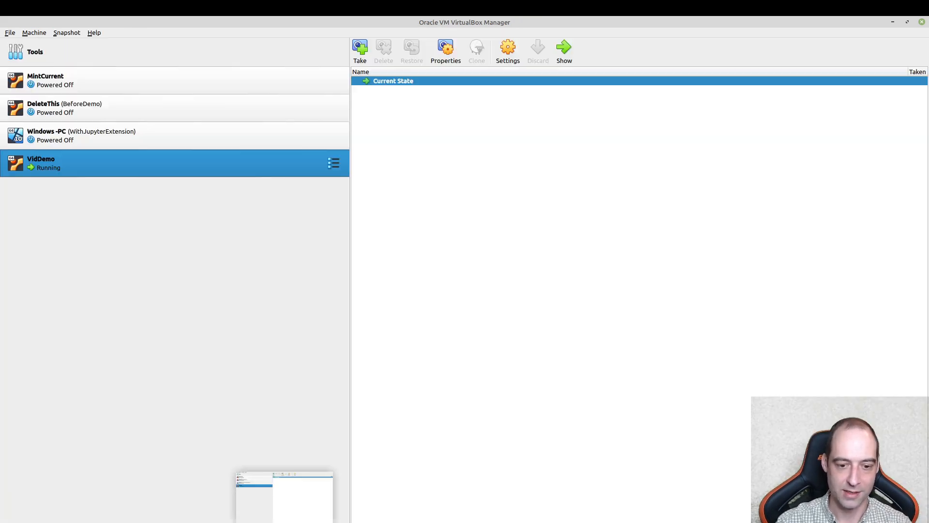
{"action": "left_click", "coordinate": [359, 50]}
{"action": "left_click_drag", "start_coordinate": [440, 206], "coordinate": [302, 207]}
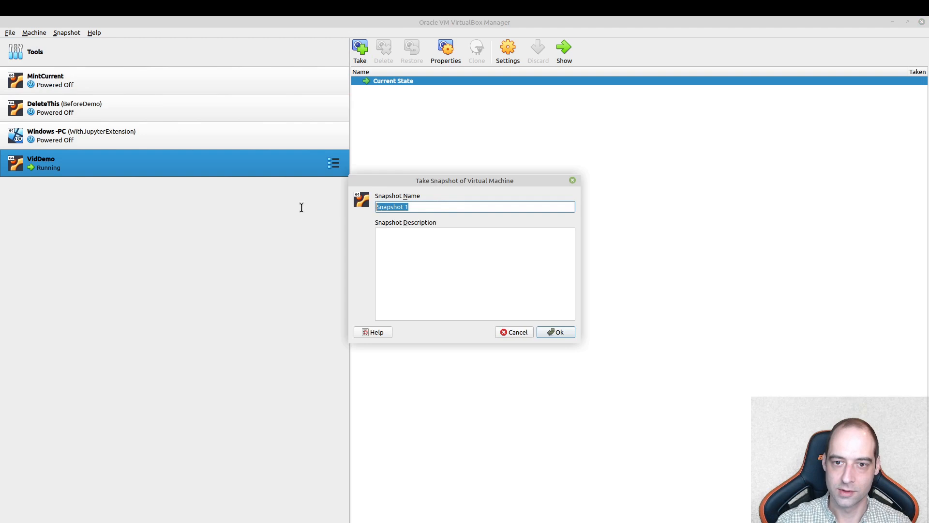
{"action": "type", "text": "Fresh"}
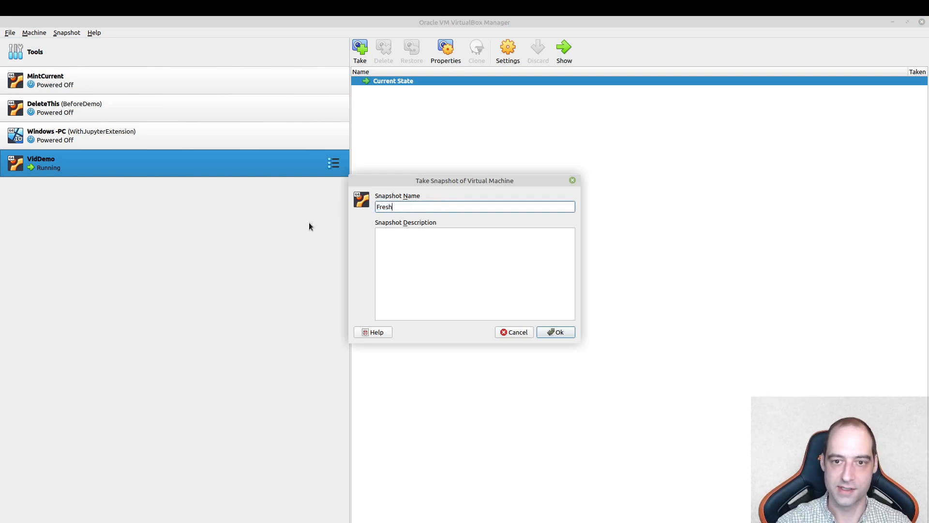
{"action": "type", "text": "Install"}
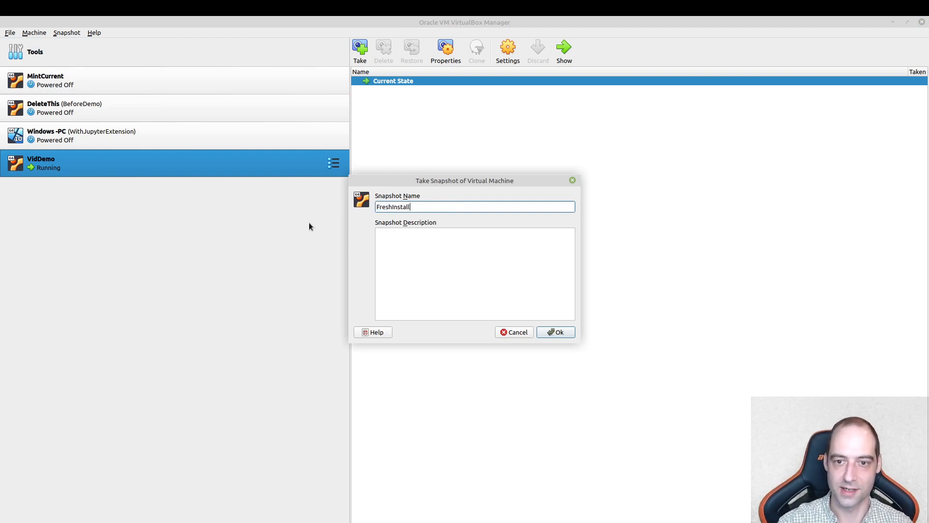
{"action": "left_click", "coordinate": [393, 206]}
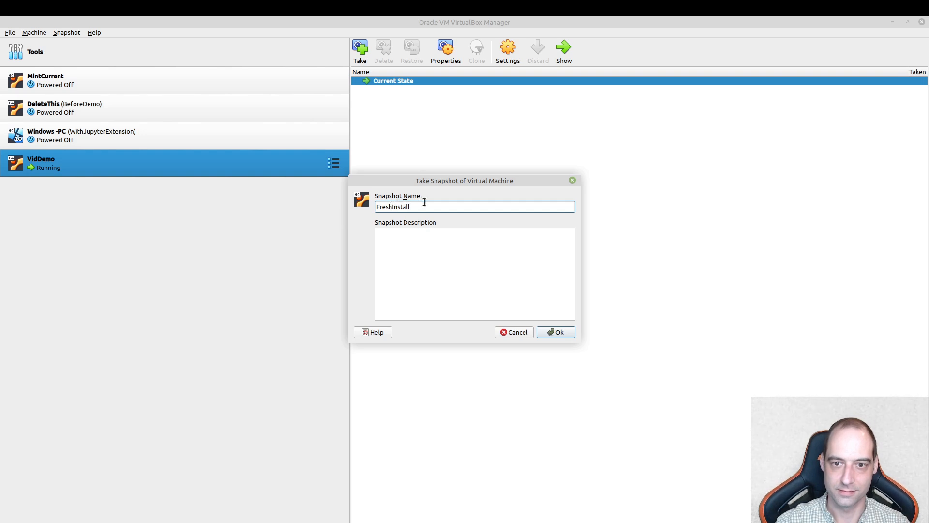
{"action": "left_click", "coordinate": [560, 331]}
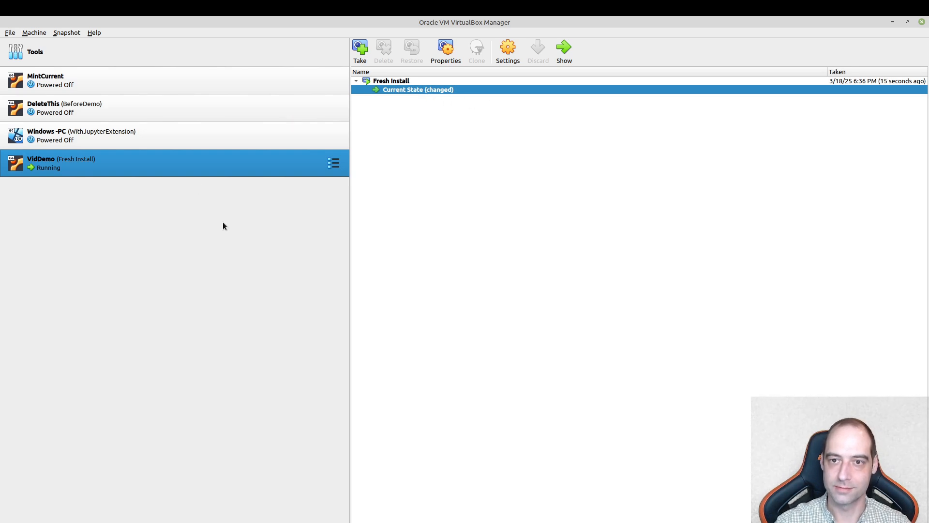
- Return to the VidDemo guest, open a terminal, enlarge its text and move the window toward the desktop's upper left
{"action": "key", "text": "alt+Tab"}
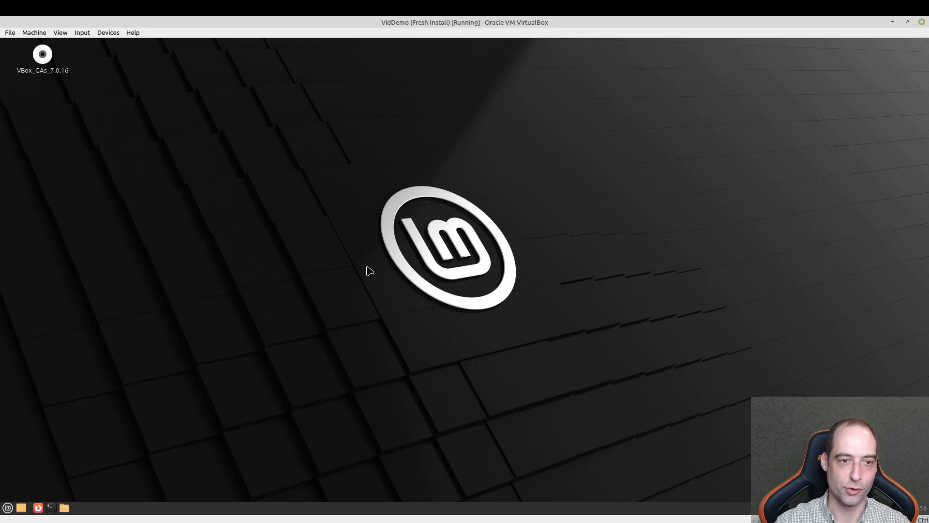
{"action": "key", "text": "ctrl+alt+t"}
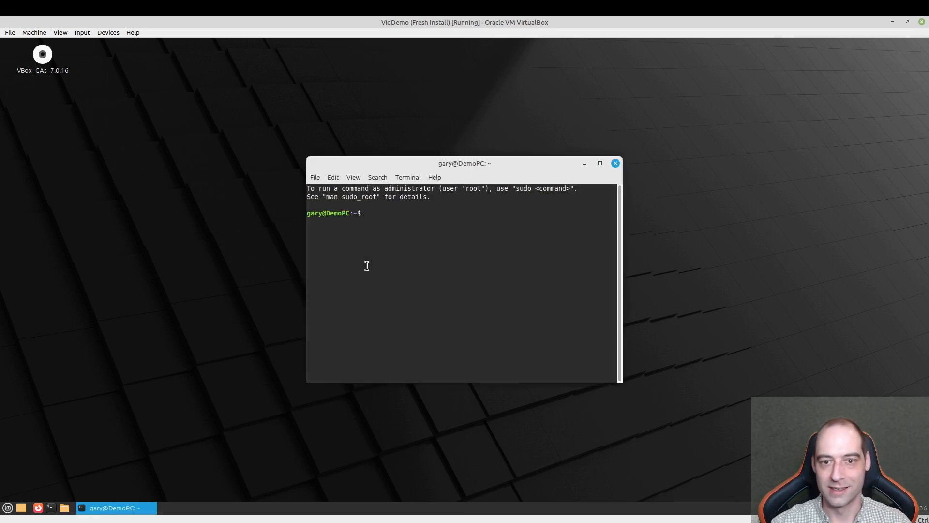
{"action": "key", "text": "ctrl+plus"}
{"action": "key", "text": "ctrl+plus"}
{"action": "key", "text": "ctrl+plus"}
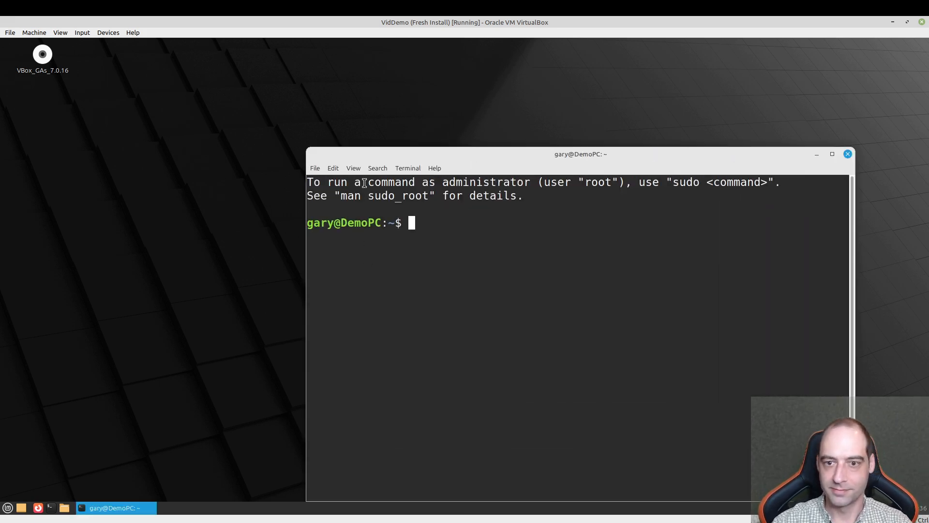
{"action": "left_click_drag", "start_coordinate": [432, 159], "coordinate": [265, 71]}
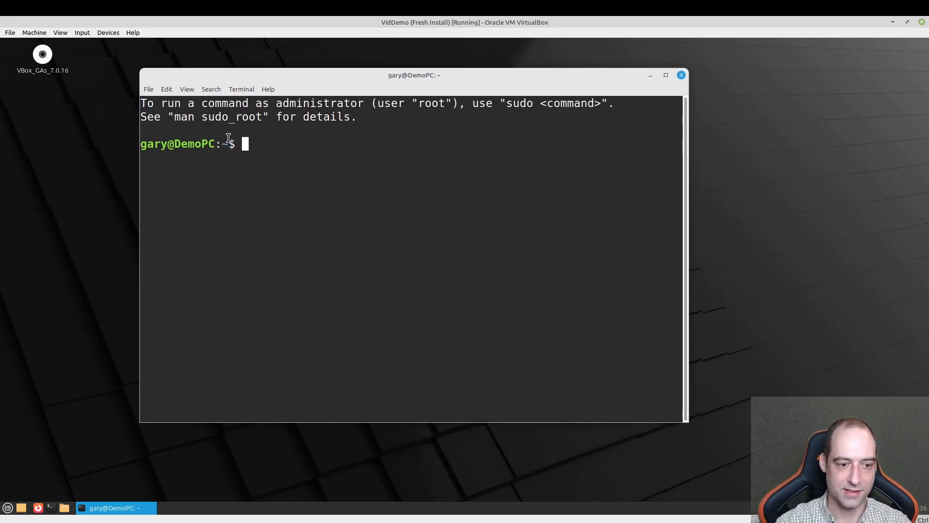
- Open Firefox in the guest and search the web for "install docker linux mint"
{"action": "left_click", "coordinate": [38, 507]}
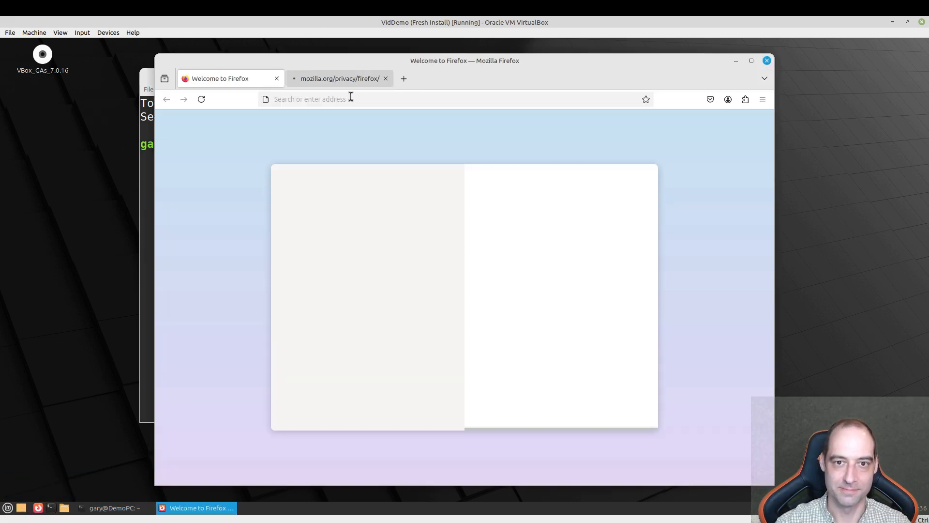
{"action": "left_click", "coordinate": [351, 99]}
{"action": "type", "text": "instal"}
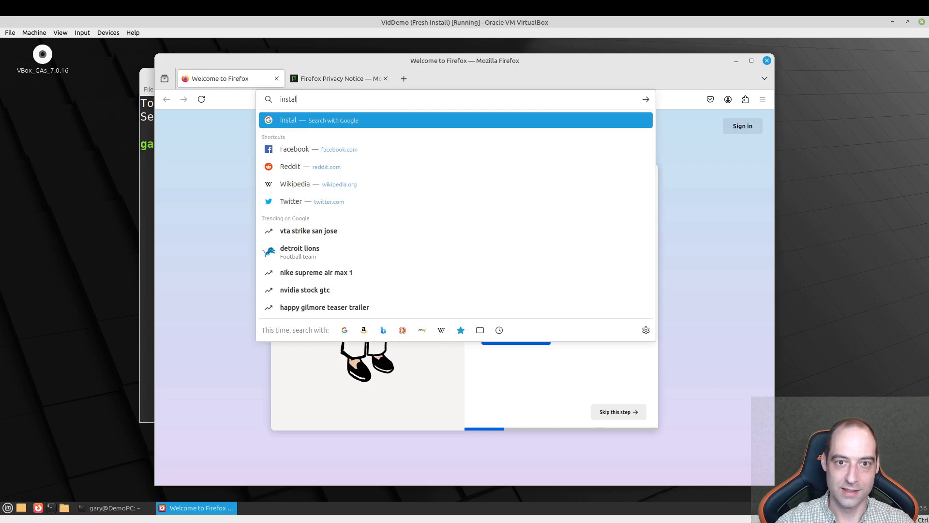
{"action": "type", "text": "l docker linux mint"}
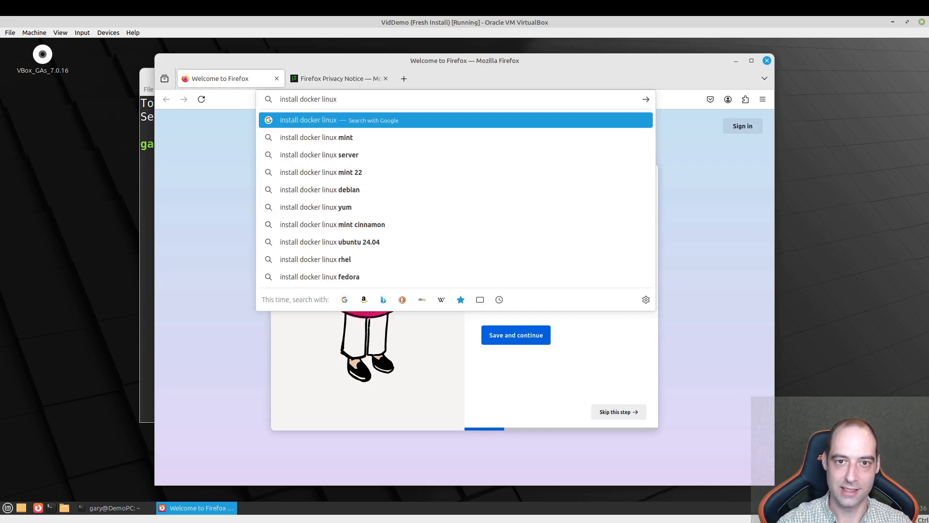
{"action": "key", "text": "Return"}
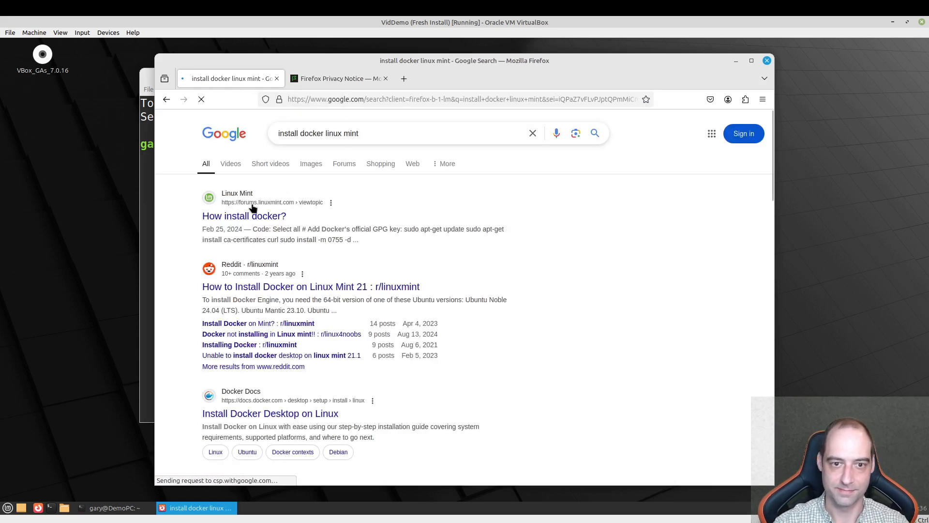
- Open the Reddit thread on installing Docker on Linux Mint 21, follow its Docker Ubuntu documentation link and close the thread
{"action": "left_click", "coordinate": [274, 287]}
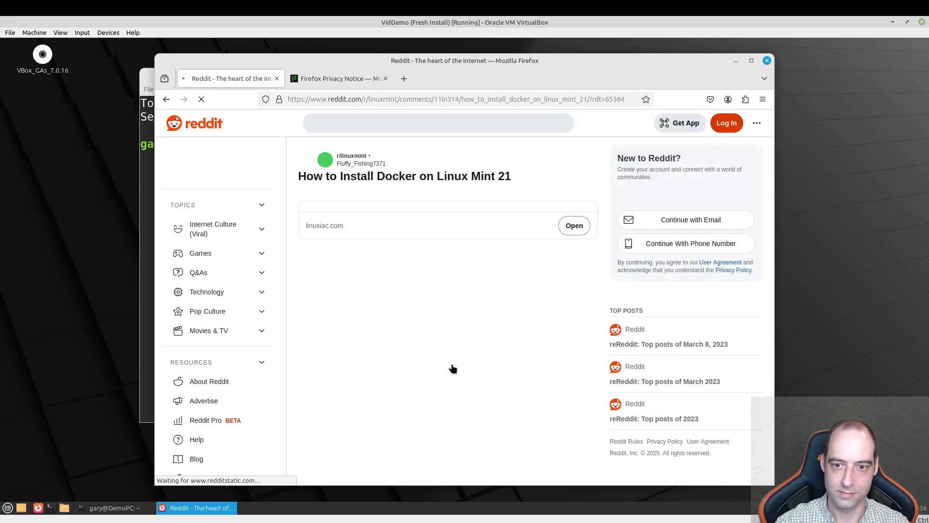
{"action": "scroll", "coordinate": [463, 324], "scroll_direction": "down", "scroll_amount": 8}
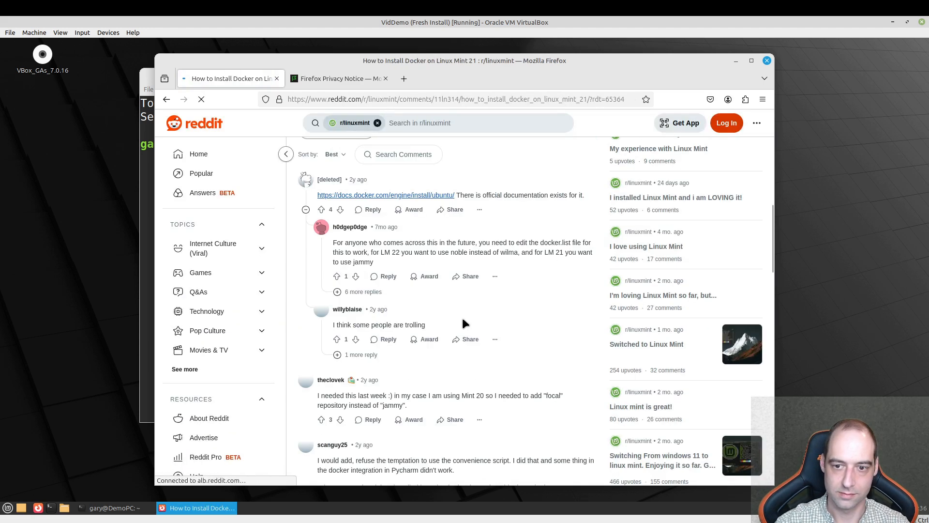
{"action": "left_click", "coordinate": [409, 196]}
{"action": "left_click", "coordinate": [277, 79]}
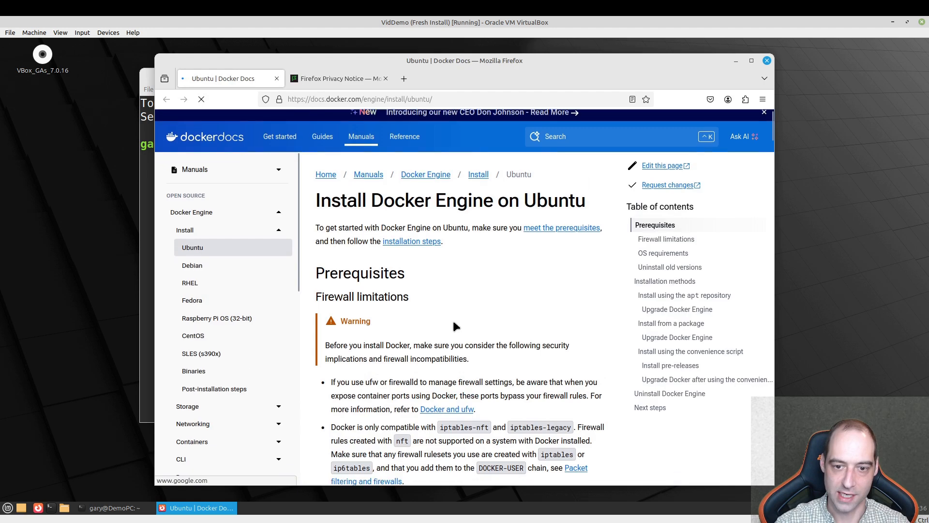
- Find the instructions for setting up Docker's apt repository and copy the commands from sudo apt-get update through the final update
{"action": "scroll", "coordinate": [452, 318], "scroll_direction": "down", "scroll_amount": 10}
{"action": "scroll", "coordinate": [444, 323], "scroll_direction": "down", "scroll_amount": 3}
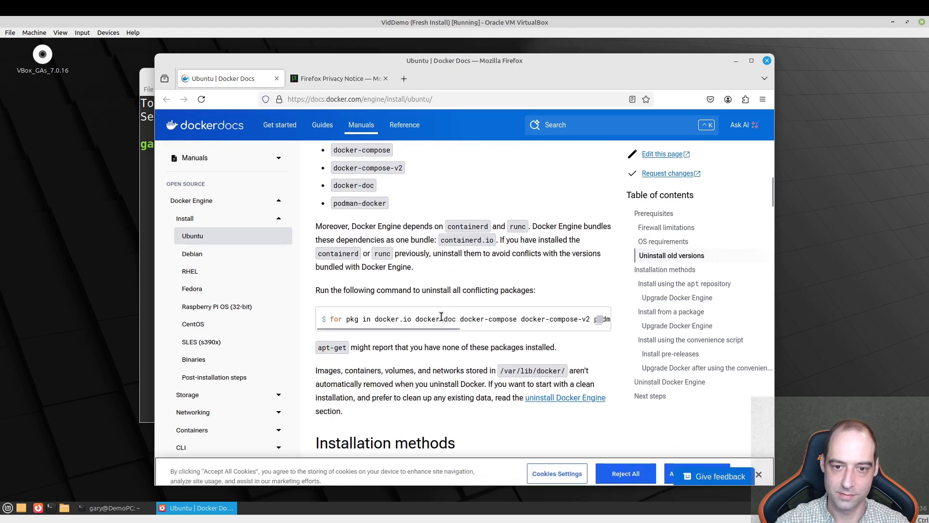
{"action": "scroll", "coordinate": [445, 322], "scroll_direction": "down", "scroll_amount": 10}
{"action": "scroll", "coordinate": [412, 312], "scroll_direction": "down", "scroll_amount": 1}
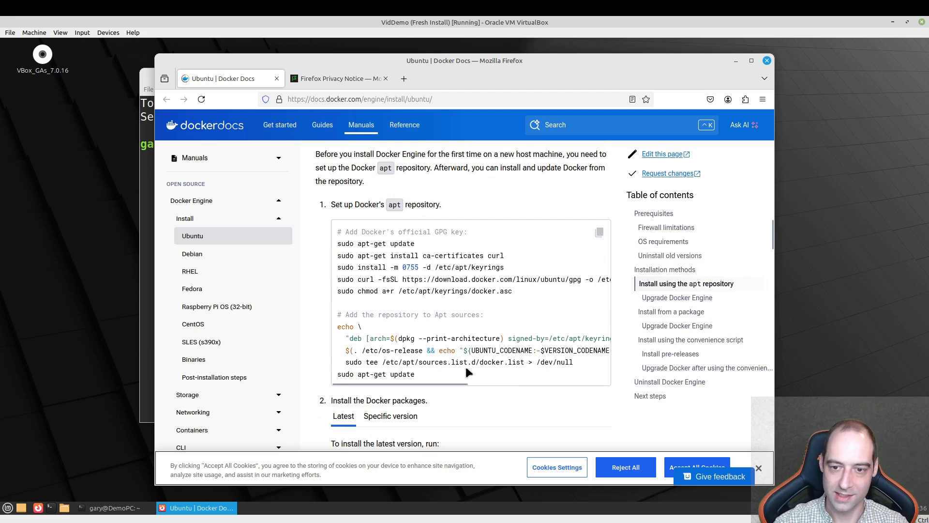
{"action": "left_click_drag", "start_coordinate": [462, 377], "coordinate": [322, 236]}
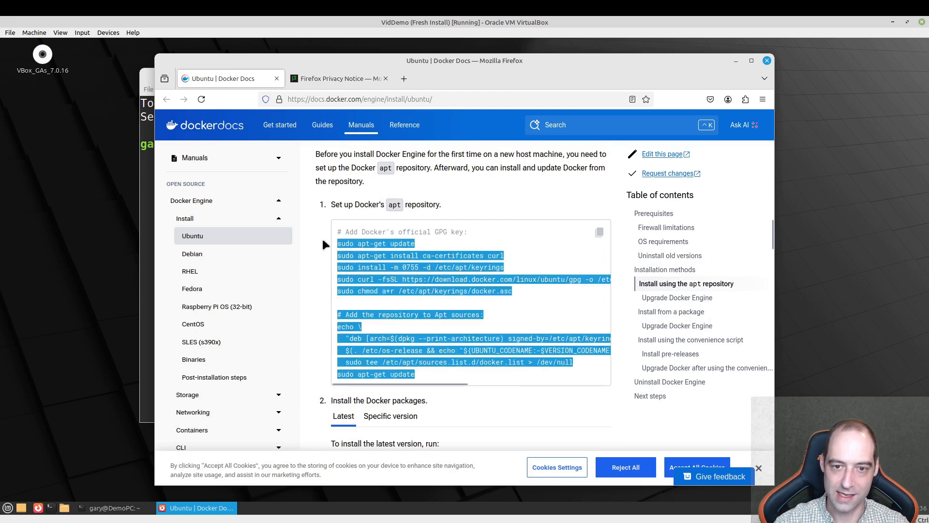
{"action": "right_click", "coordinate": [412, 289]}
{"action": "left_click", "coordinate": [484, 295]}
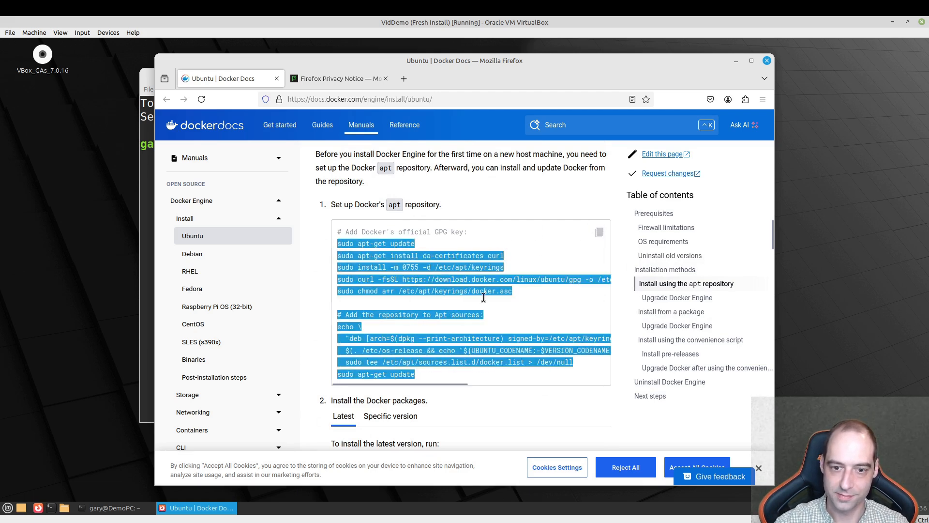
- Go back to the terminal and list the home directory's contents with ls
{"action": "scroll", "coordinate": [483, 302], "scroll_direction": "down", "scroll_amount": 8}
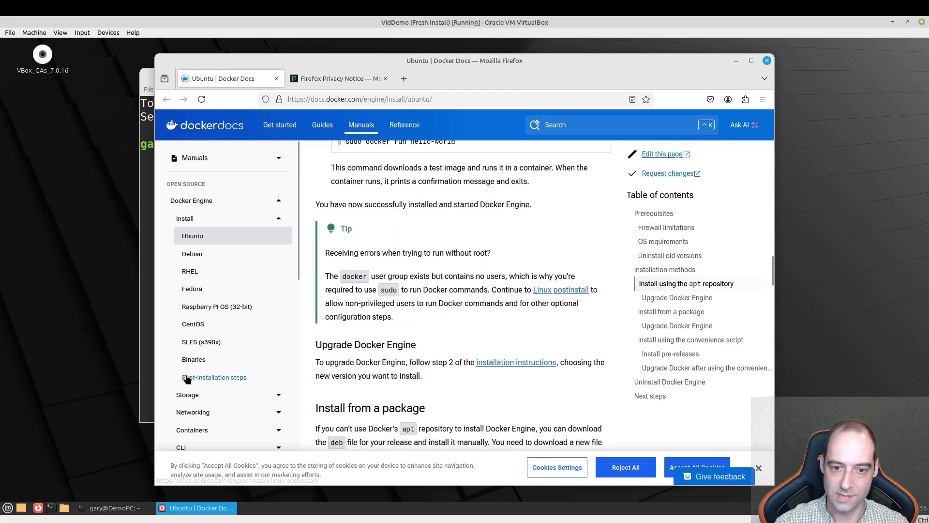
{"action": "left_click", "coordinate": [144, 383]}
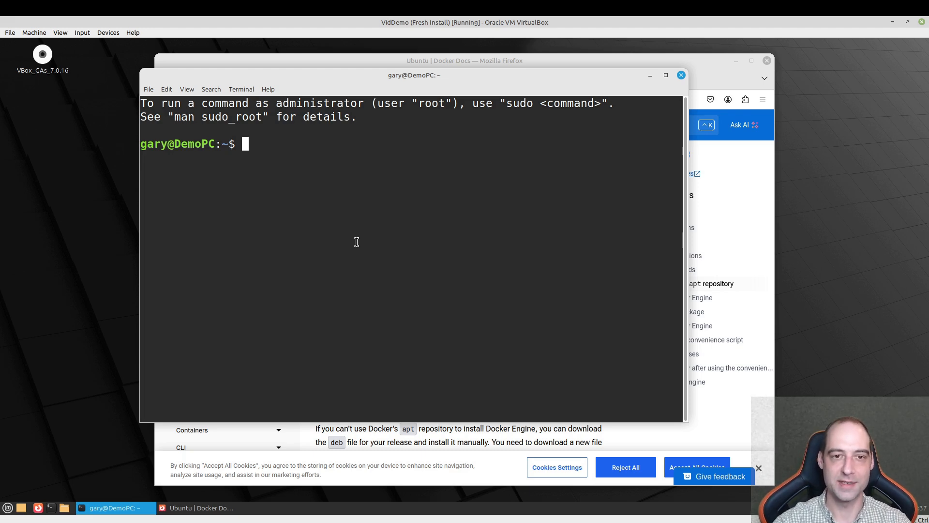
{"action": "type", "text": "n"}
{"action": "key", "text": "BackSpace"}
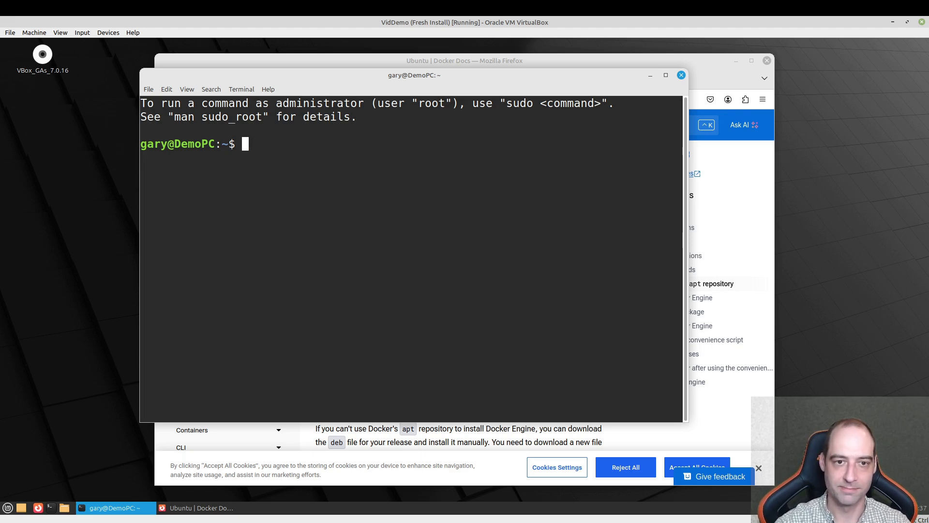
{"action": "type", "text": "ls"}
{"action": "key", "text": "Return"}
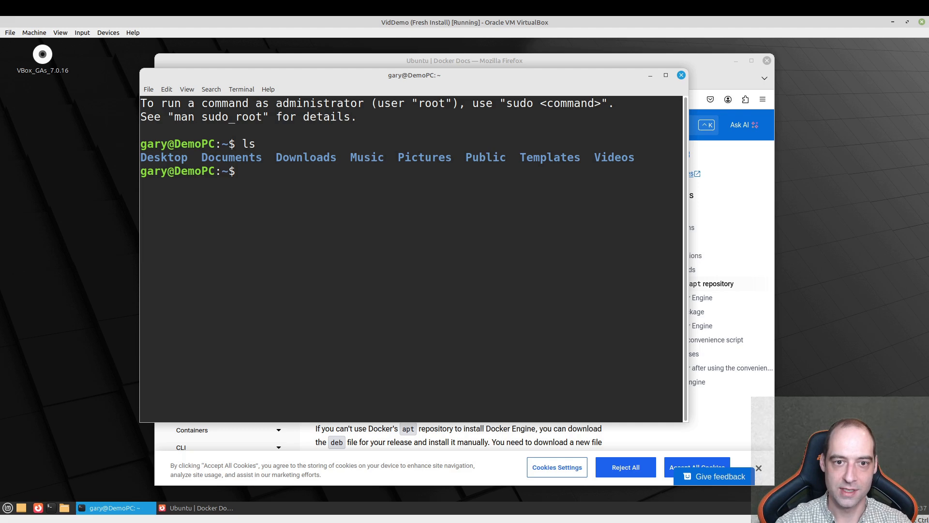
- Write the text "Hello world" into a new file hello.txt in the home directory, using echo with >> redirection
{"action": "type", "text": "cat \"Hell"}
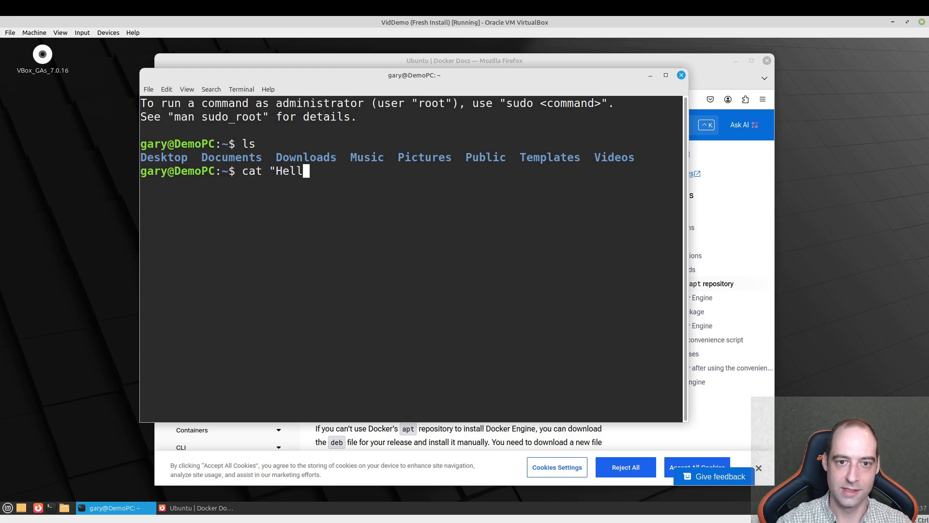
{"action": "type", "text": "o world"}
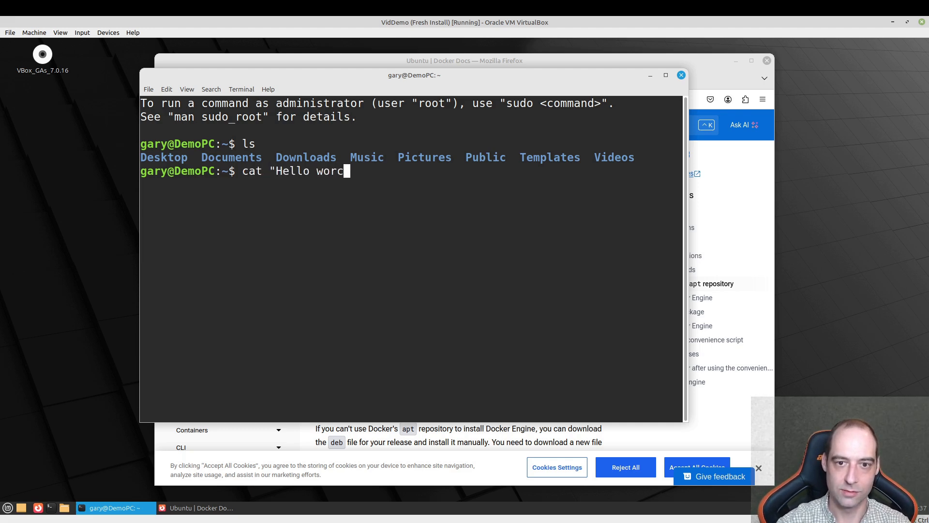
{"action": "type", "text": "\""}
{"action": "key", "text": "Left"}
{"action": "key", "text": "Left"}
{"action": "key", "text": "Left"}
{"action": "key", "text": "Left"}
{"action": "key", "text": "Left"}
{"action": "key", "text": "Left"}
{"action": "key", "text": "Left"}
{"action": "key", "text": "Left"}
{"action": "key", "text": "Left"}
{"action": "key", "text": "Left"}
{"action": "key", "text": "Left"}
{"action": "key", "text": "Left"}
{"action": "key", "text": "Left"}
{"action": "key", "text": "Left"}
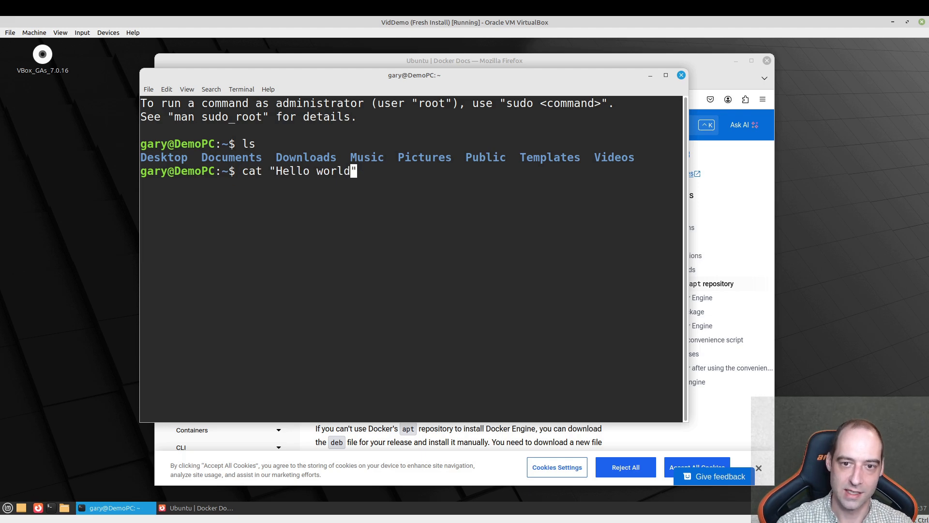
{"action": "key", "text": "BackSpace"}
{"action": "key", "text": "BackSpace"}
{"action": "key", "text": "BackSpace"}
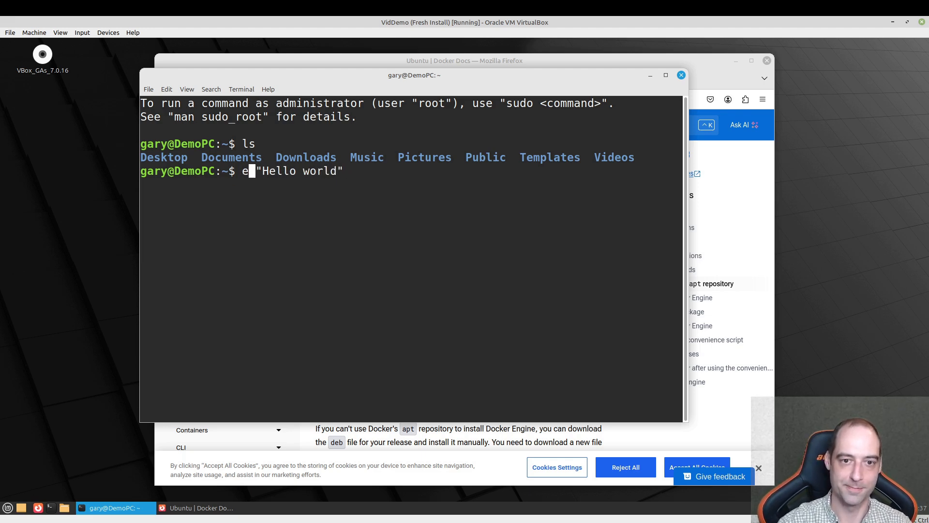
{"action": "type", "text": "echo"}
{"action": "type", "text": ">> he"}
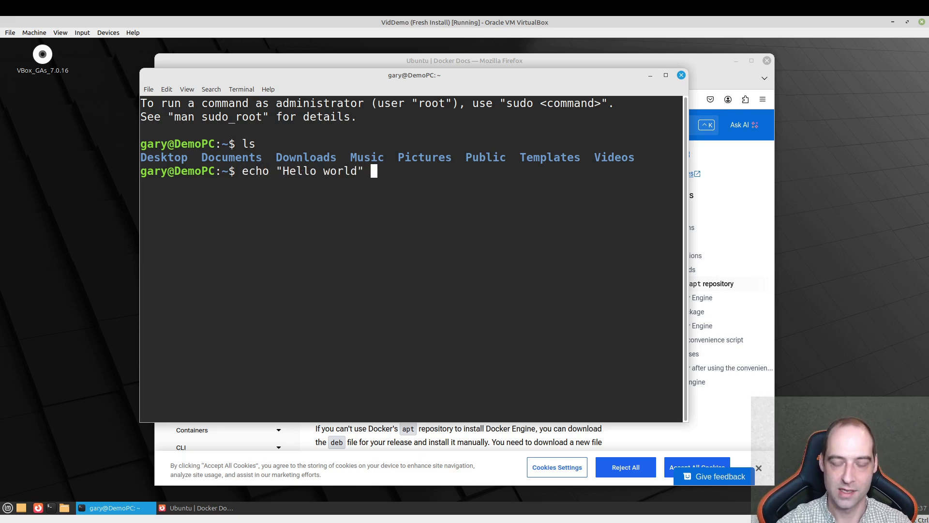
{"action": "type", "text": "llo.txt"}
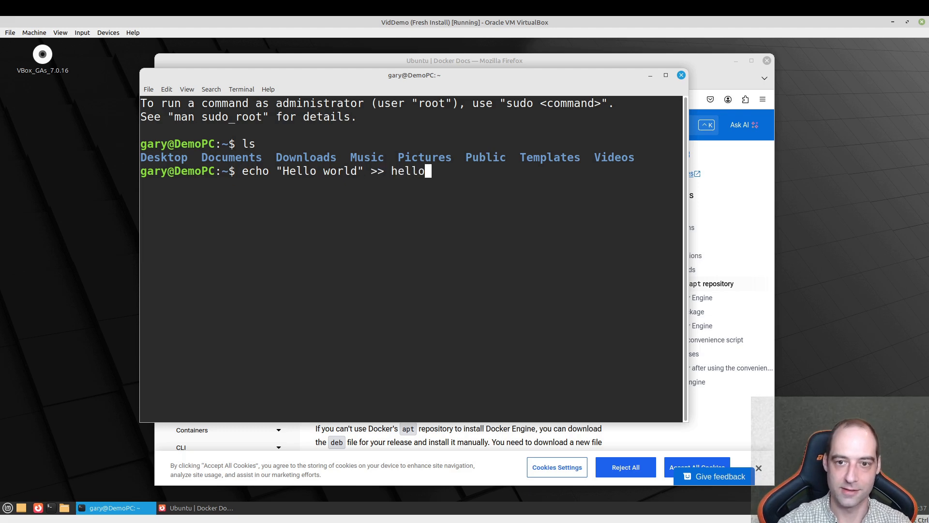
{"action": "key", "text": "Return"}
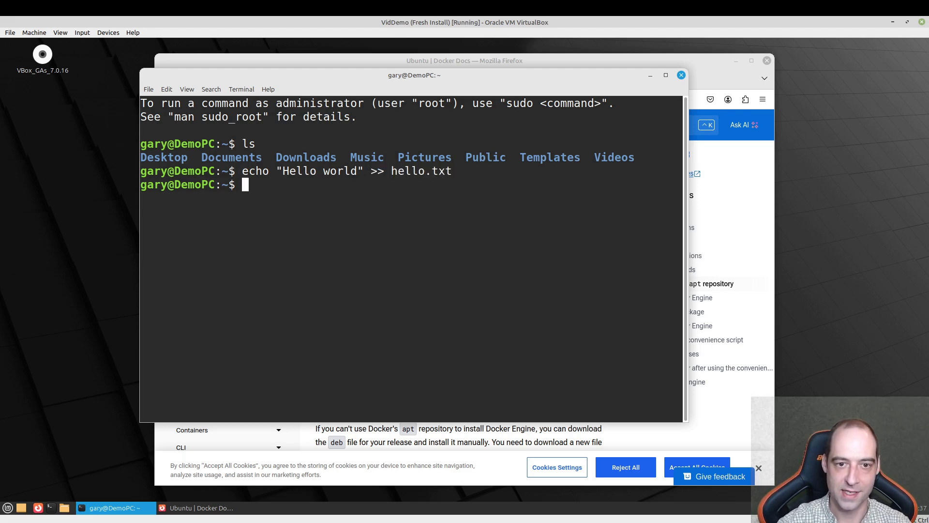
- List the home directory with ls and display the contents of hello.txt with cat
{"action": "type", "text": "ls"}
{"action": "key", "text": "Return"}
{"action": "type", "text": "cat he"}
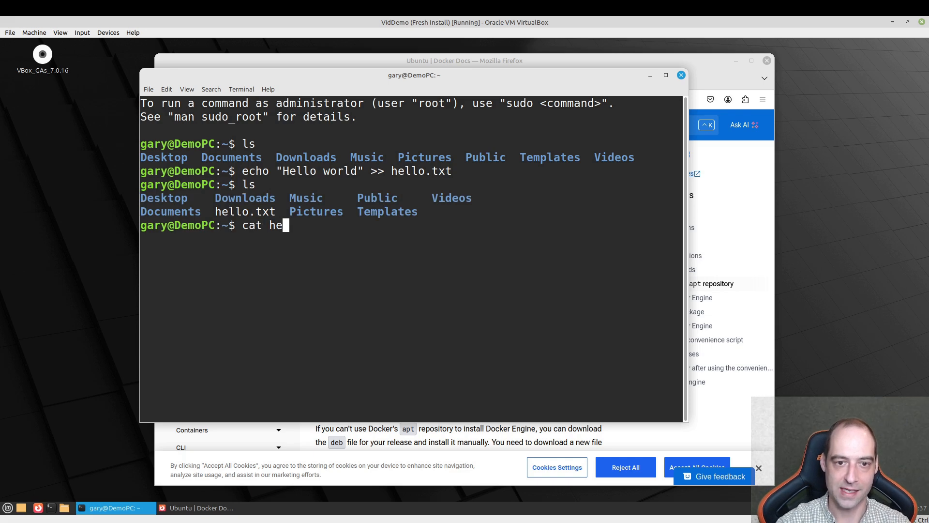
{"action": "key", "text": "Tab"}
{"action": "key", "text": "Return"}
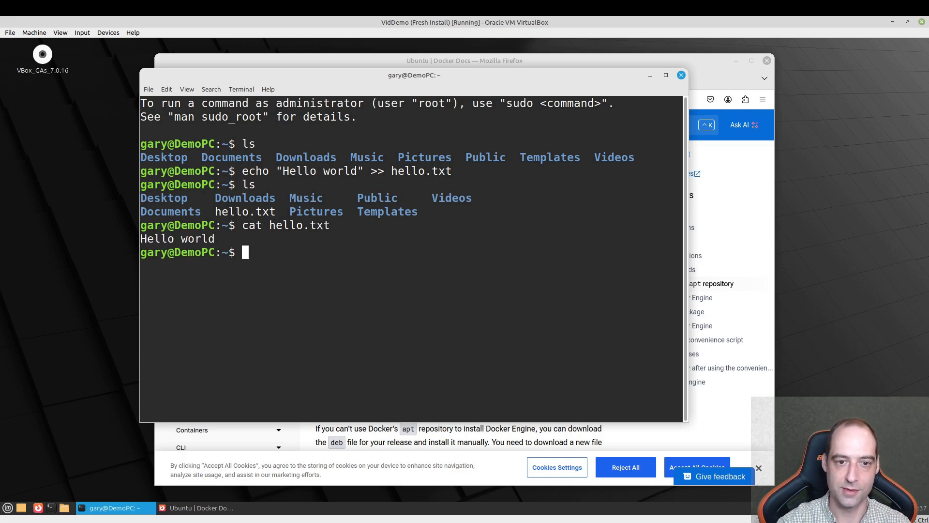
- Shut down the VidDemo guest system from within Linux Mint
{"action": "left_click", "coordinate": [9, 509]}
{"action": "left_click", "coordinate": [29, 485]}
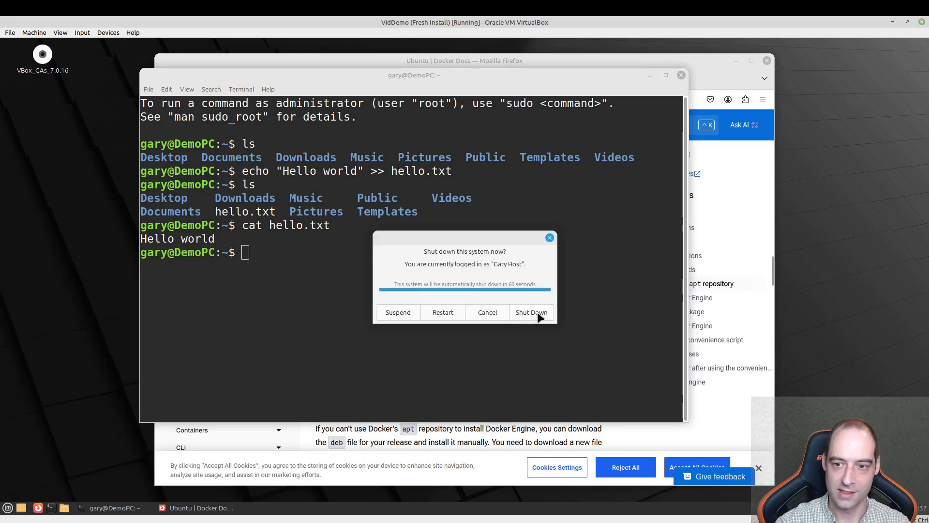
{"action": "left_click", "coordinate": [537, 314]}
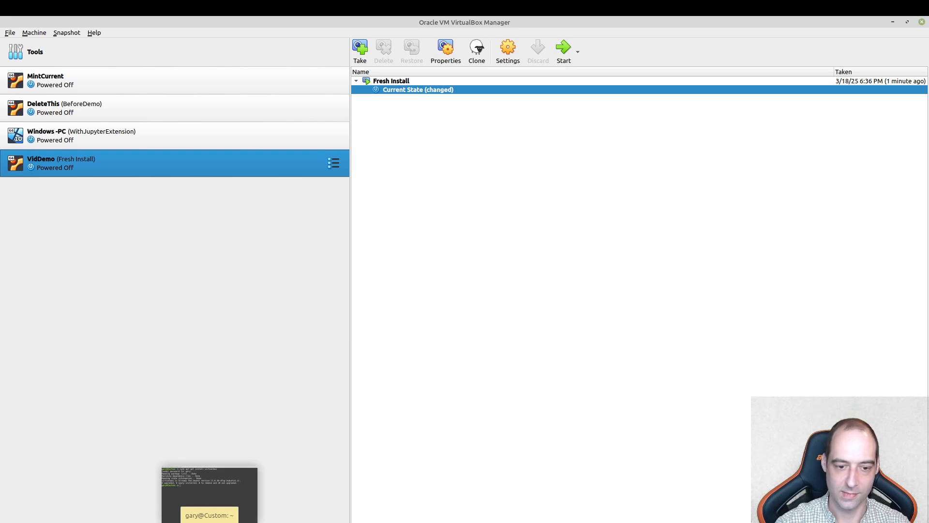
{"action": "left_click", "coordinate": [394, 82]}
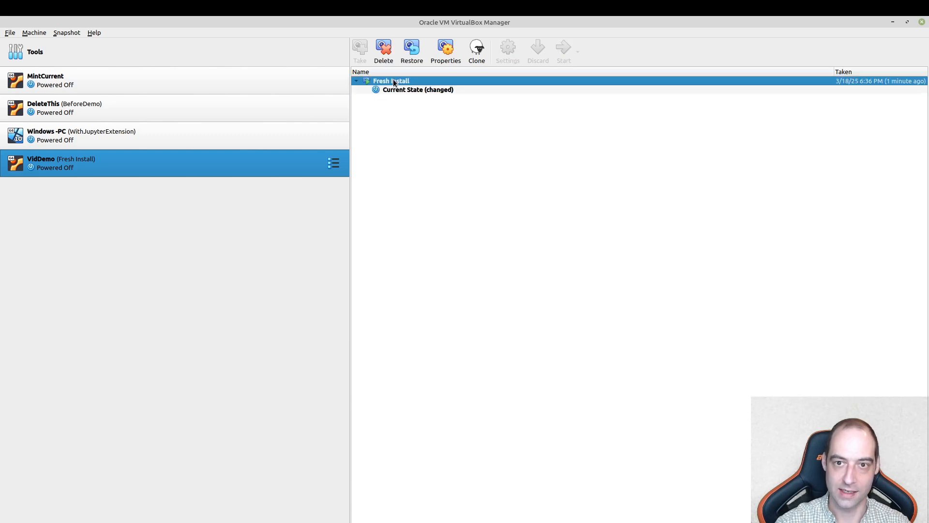
{"action": "left_click", "coordinate": [412, 51]}
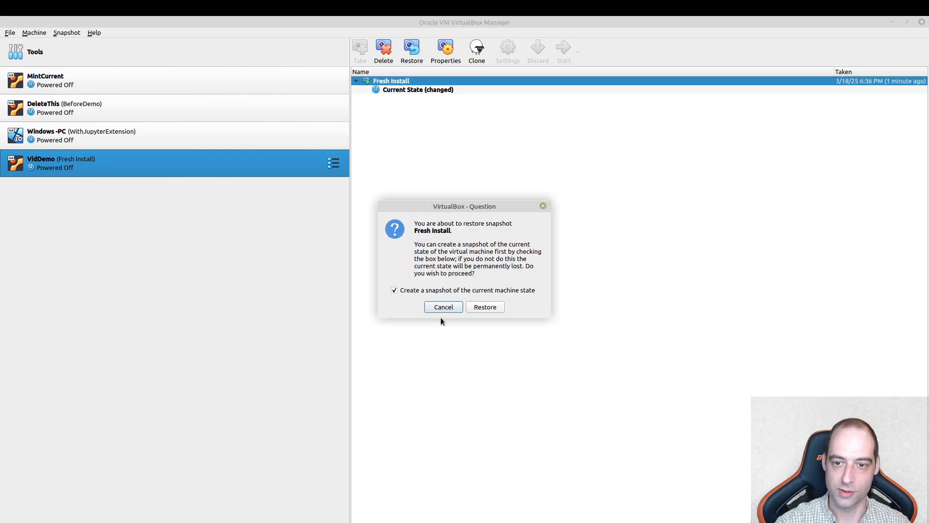
{"action": "left_click", "coordinate": [492, 306]}
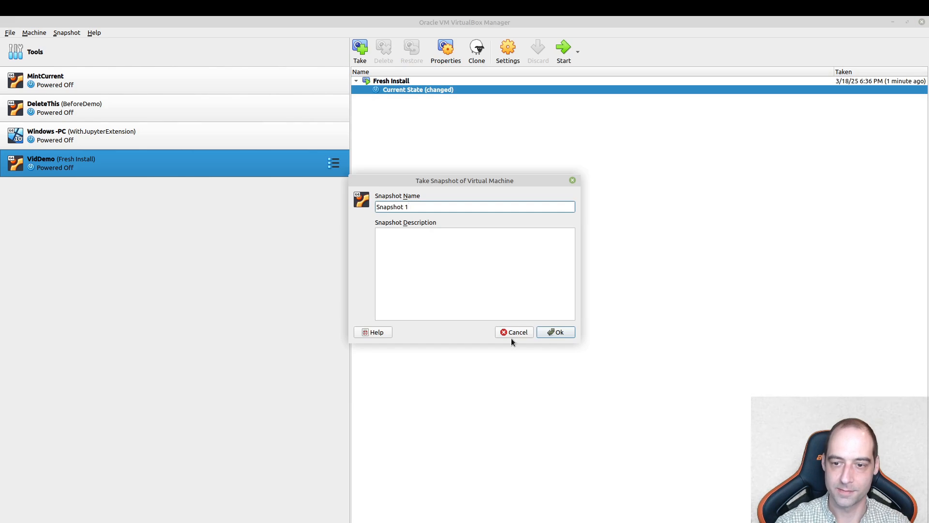
{"action": "left_click", "coordinate": [511, 333]}
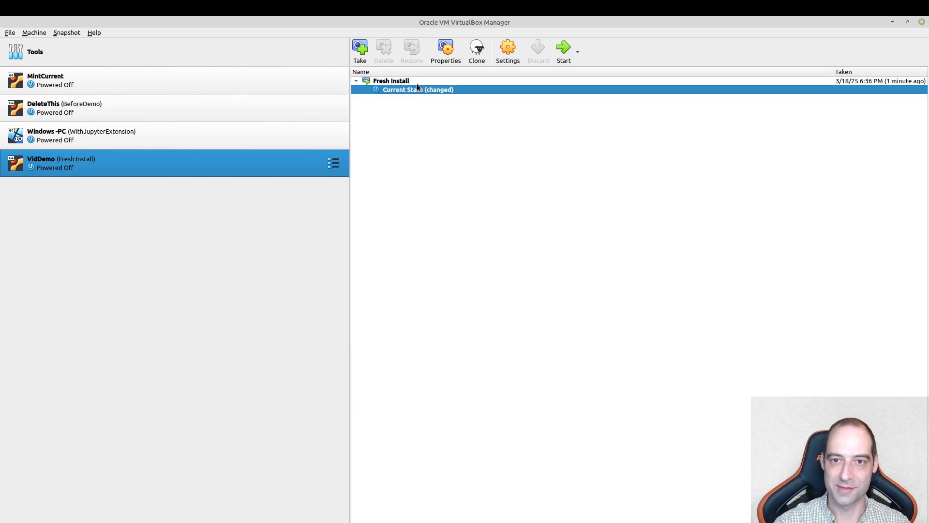
- Restore VidDemo's Fresh Install snapshot without creating a snapshot of the current machine state, and start the machine
{"action": "left_click", "coordinate": [400, 81]}
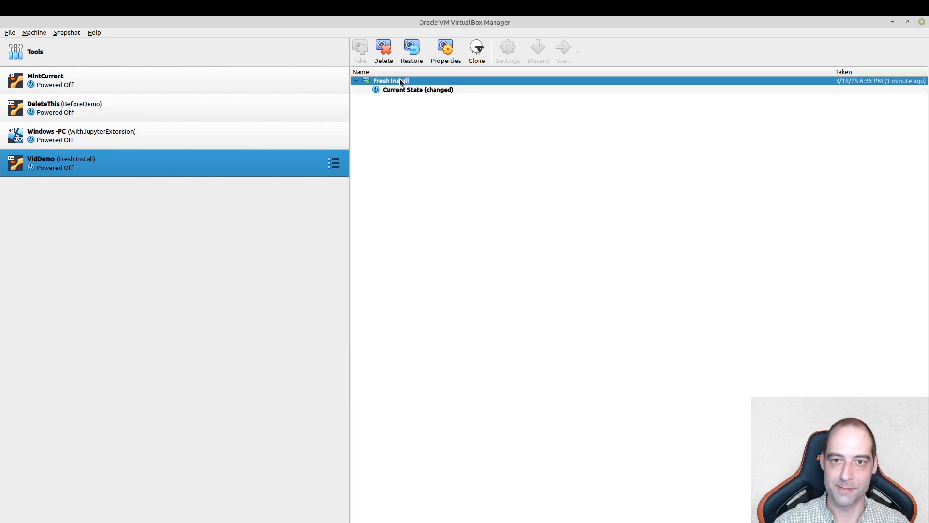
{"action": "left_click", "coordinate": [417, 60]}
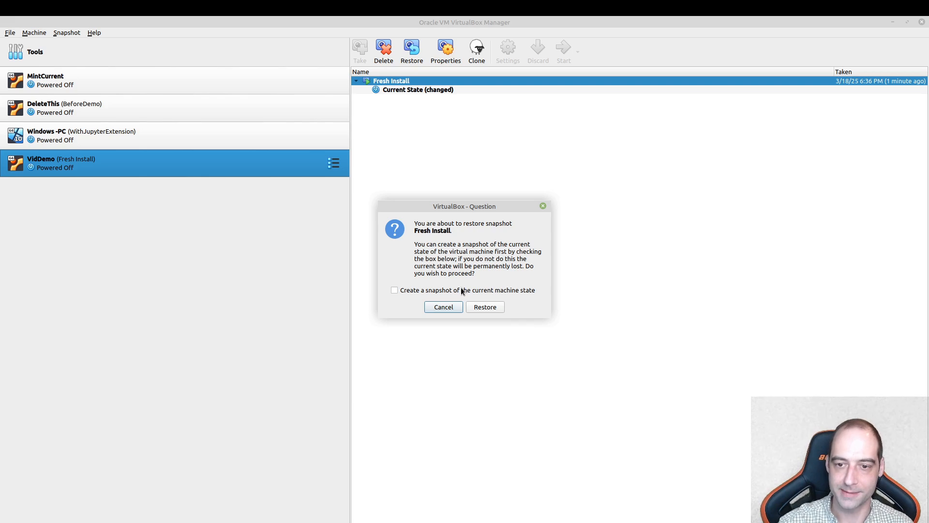
{"action": "left_click", "coordinate": [486, 311]}
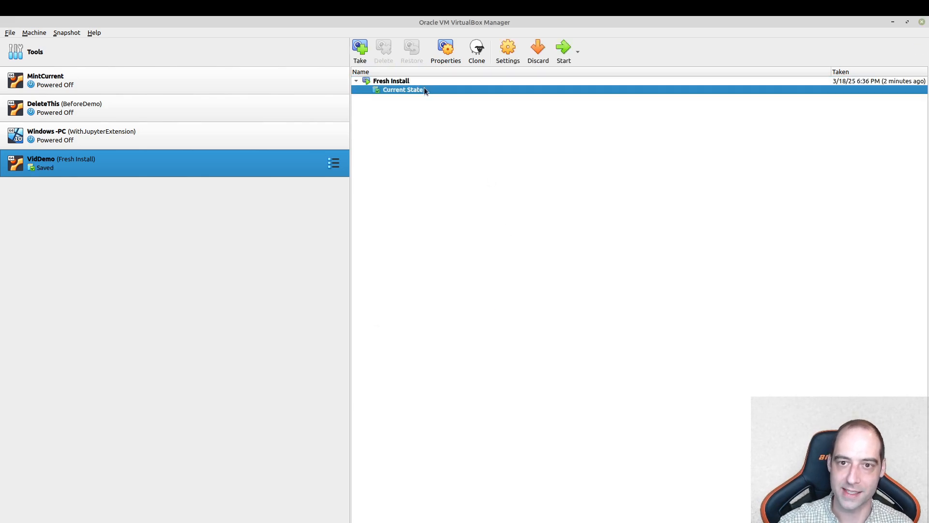
{"action": "left_click", "coordinate": [564, 51]}
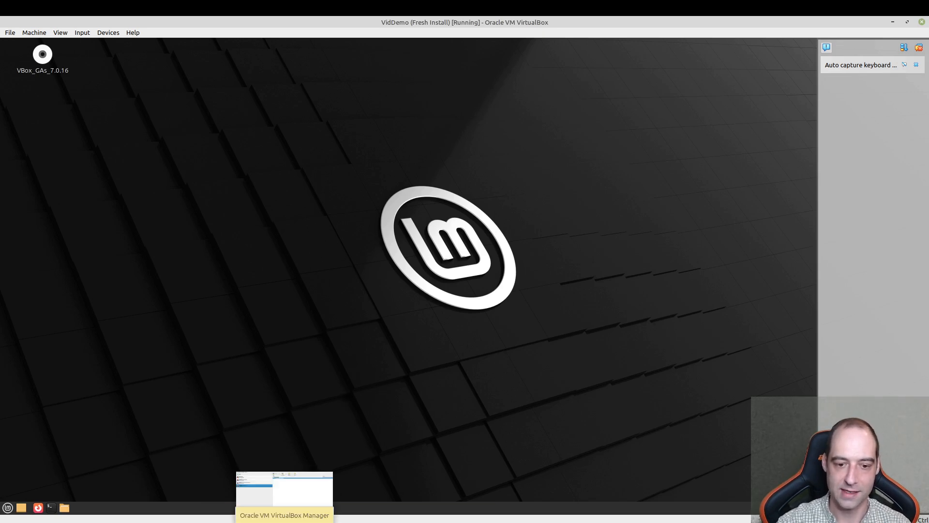
- Check the snapshot list in VirtualBox Manager, return to the VidDemo guest and list the home directory in a new terminal
{"action": "left_click", "coordinate": [285, 522]}
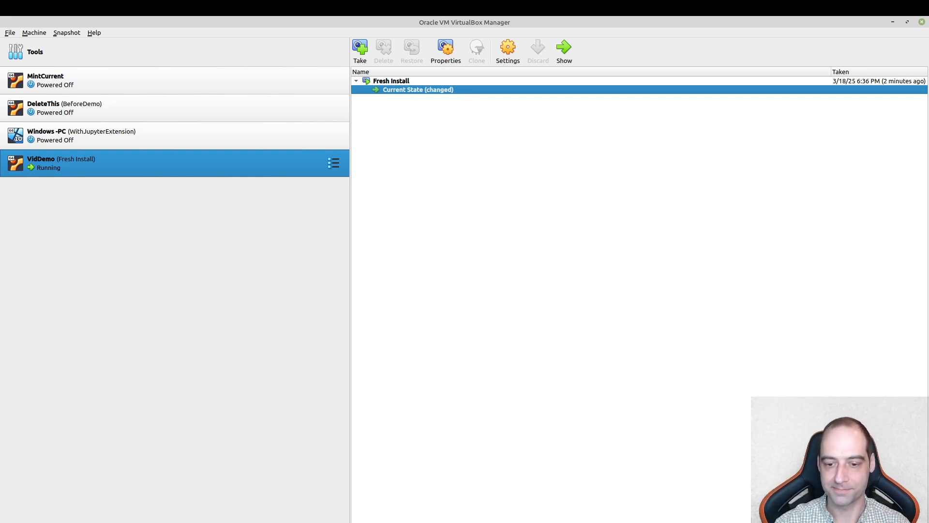
{"action": "left_click", "coordinate": [520, 522]}
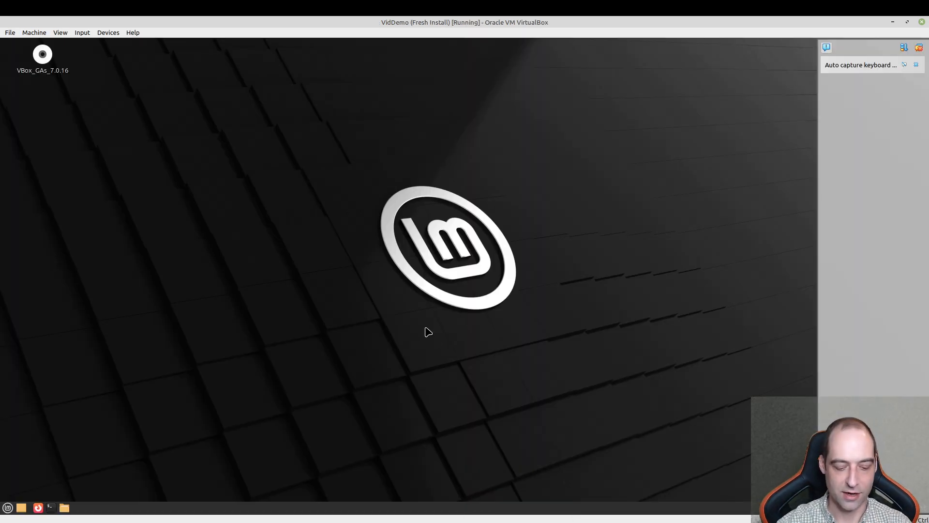
{"action": "key", "text": "ctrl+alt+t"}
{"action": "type", "text": "ls"}
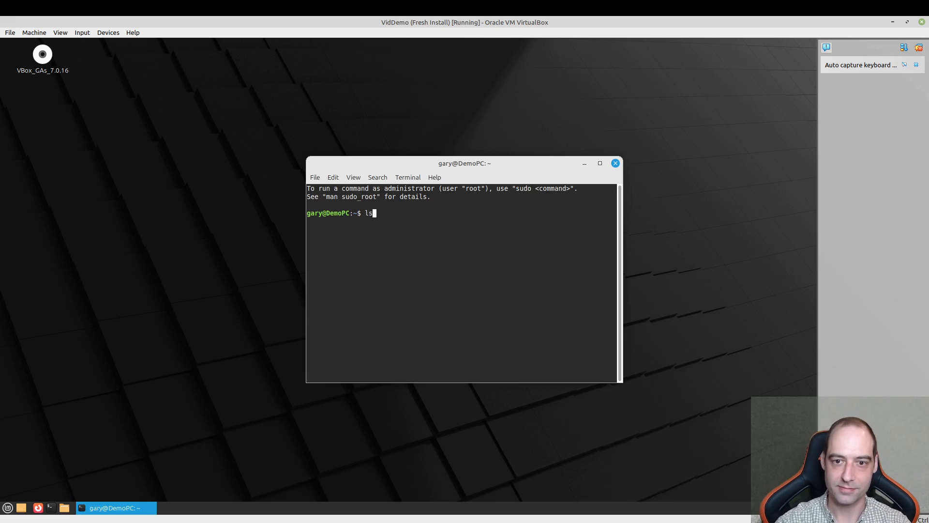
{"action": "key", "text": "Return"}
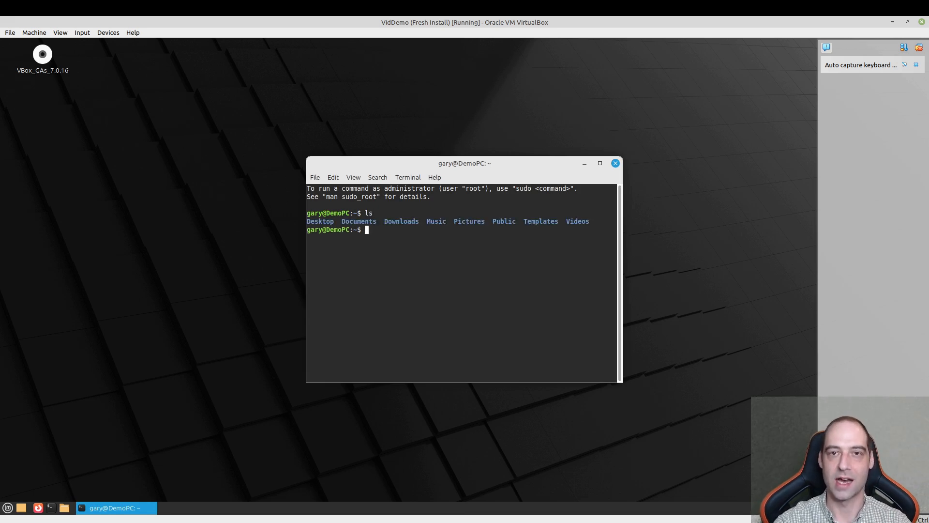
- Enlarge the terminal text and move the terminal window fully into view on the guest desktop
{"action": "key", "text": "ctrl+plus"}
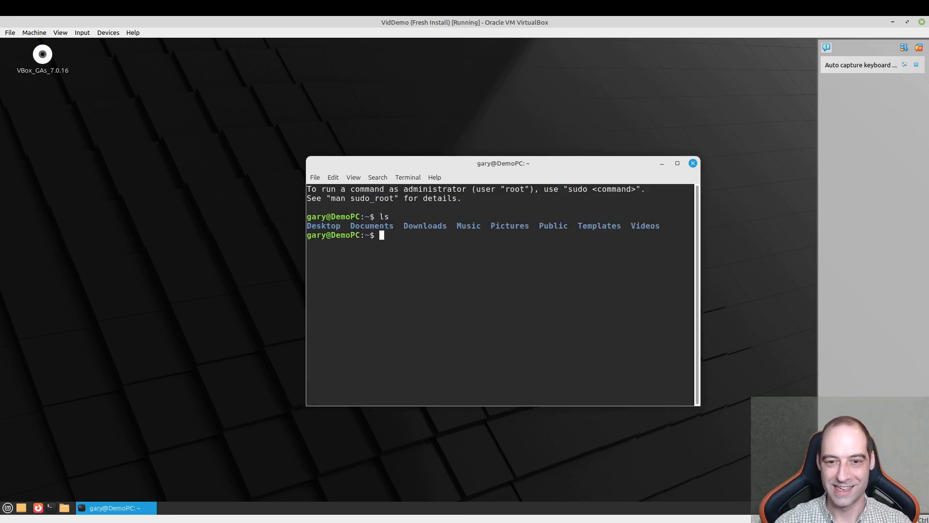
{"action": "key", "text": "ctrl+plus"}
{"action": "key", "text": "ctrl+plus"}
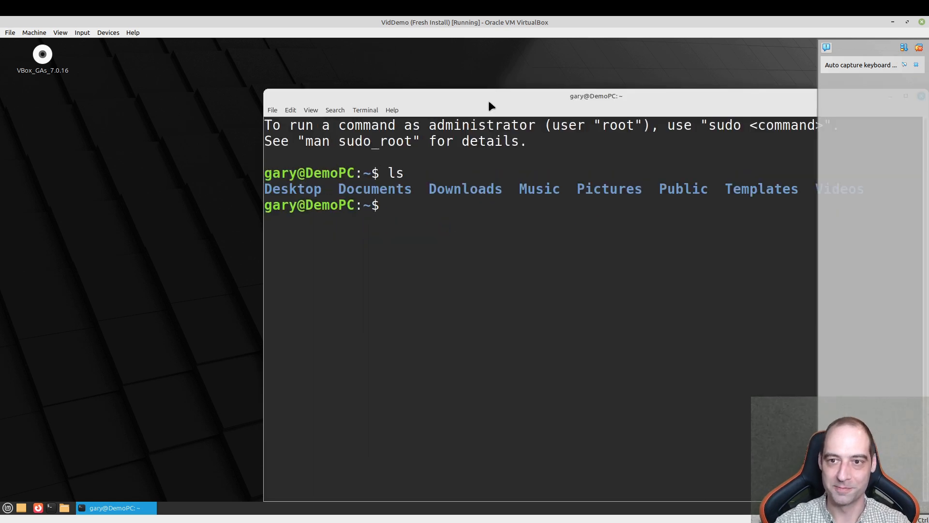
{"action": "left_click_drag", "start_coordinate": [489, 106], "coordinate": [361, 86]}
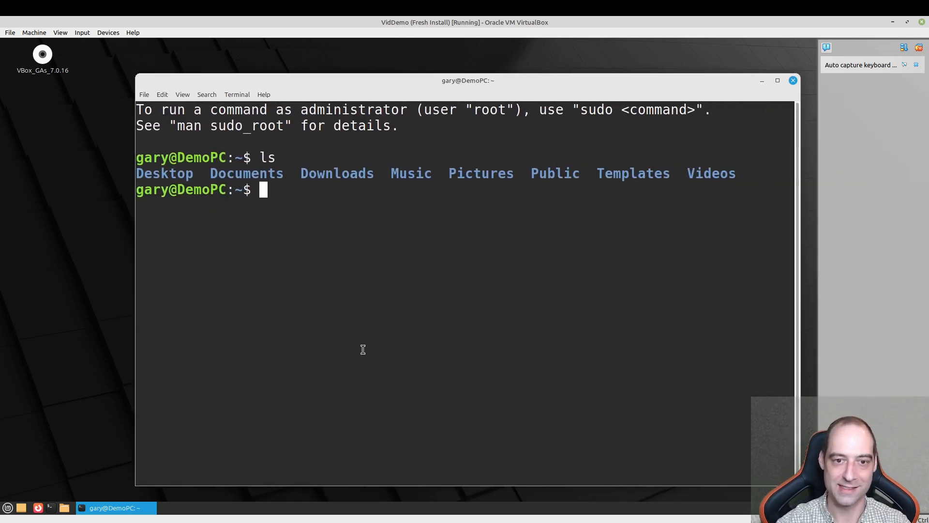
- List the home directory's contents again with ls in the enlarged terminal
{"action": "type", "text": "ls"}
{"action": "key", "text": "BackSpace"}
{"action": "key", "text": "BackSpace"}
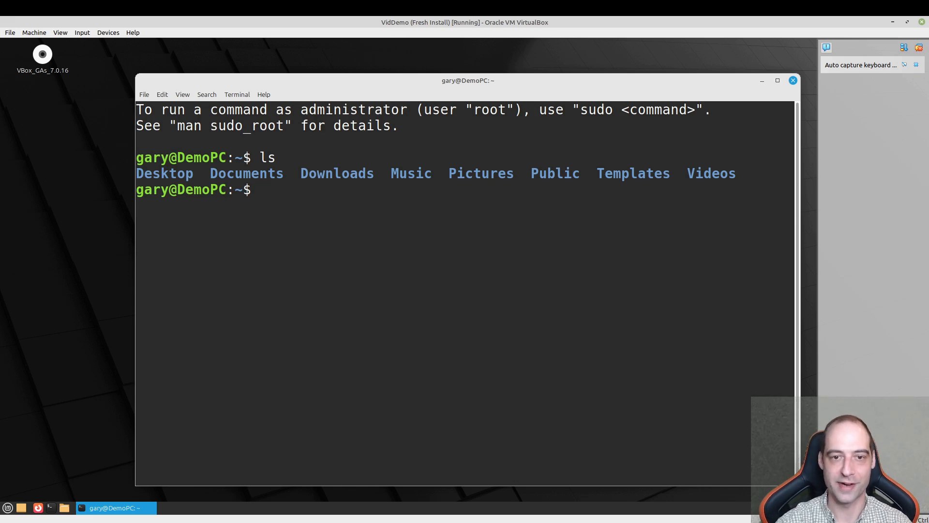
{"action": "type", "text": "ls"}
{"action": "key", "text": "Return"}
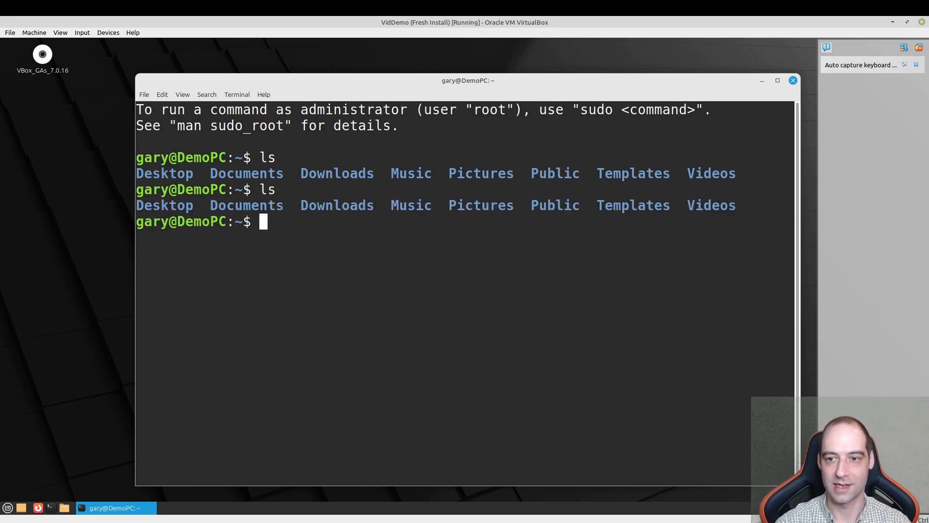